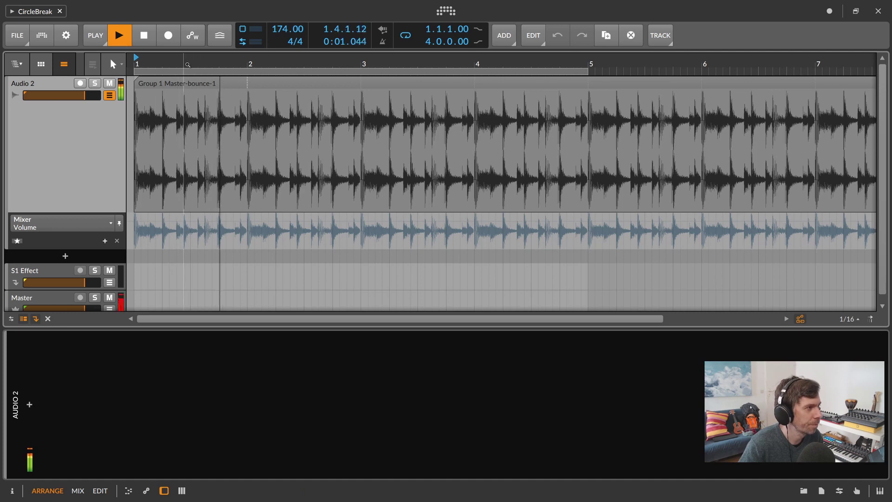
- Stop the playback and select the audio clip on the Audio 2 track
drag(187, 64, 202, 69)
key(space)
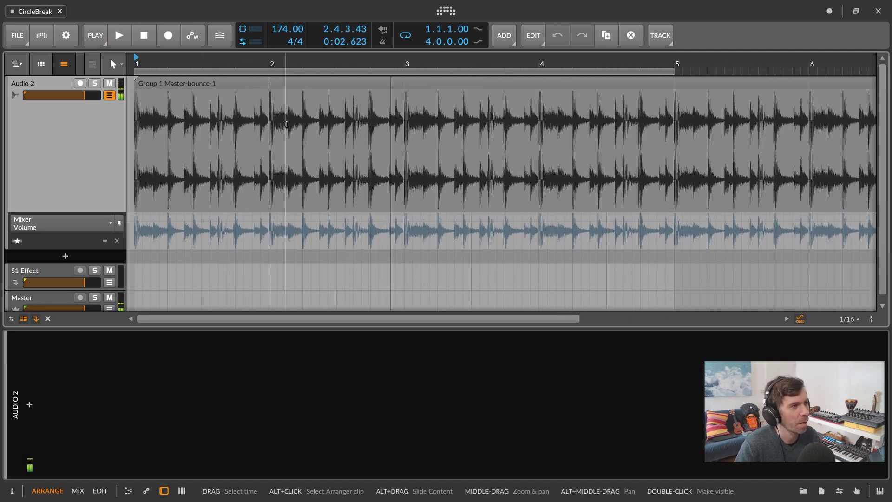
click(291, 90)
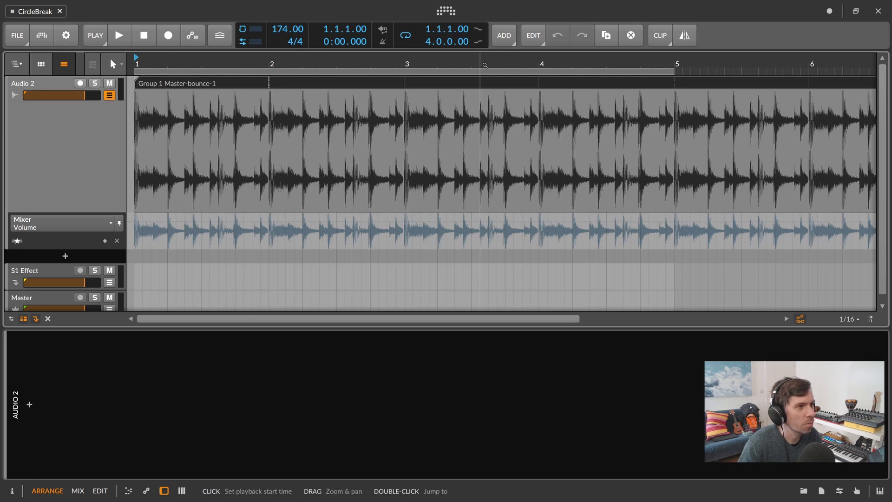
scroll(505, 103, down, 2)
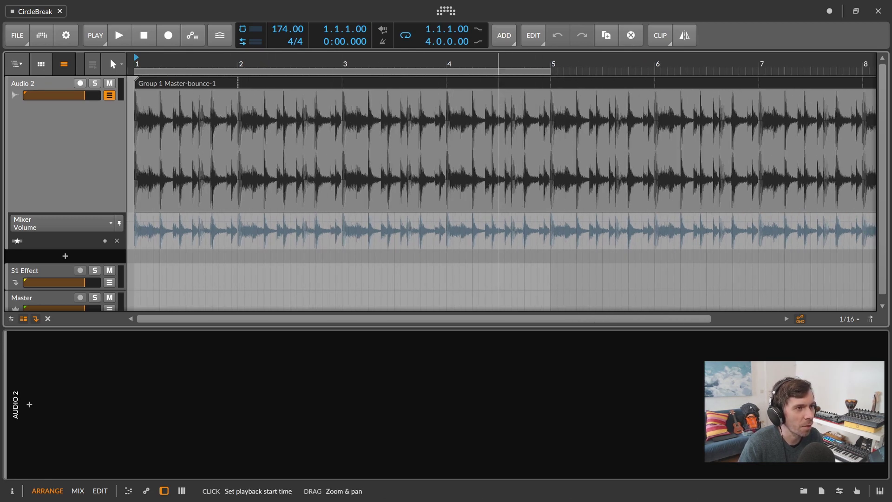
- Duplicate the sixteenth-note slice at 4.4 of the Audio 2 clip to 4.4.2 and extend the copy to 4.4.4
click(518, 148)
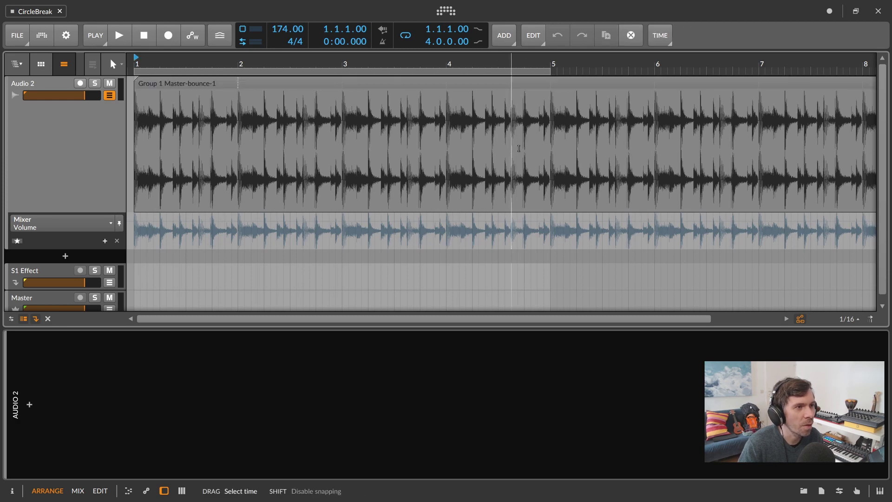
drag(519, 148, 551, 146)
drag(540, 64, 548, 83)
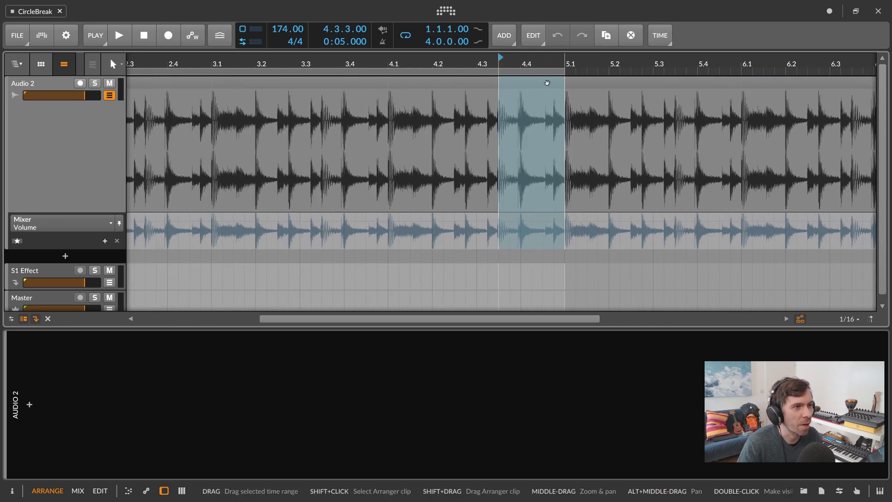
drag(521, 149, 533, 157)
key(ctrl+d)
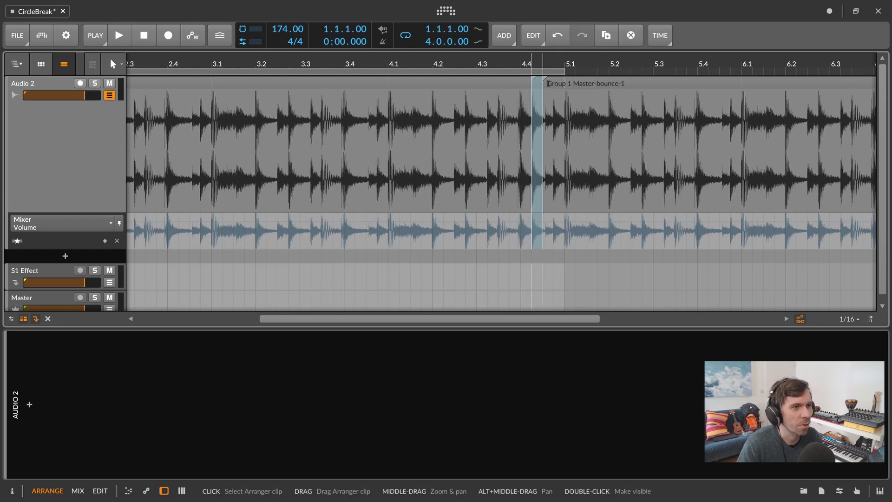
click(541, 83)
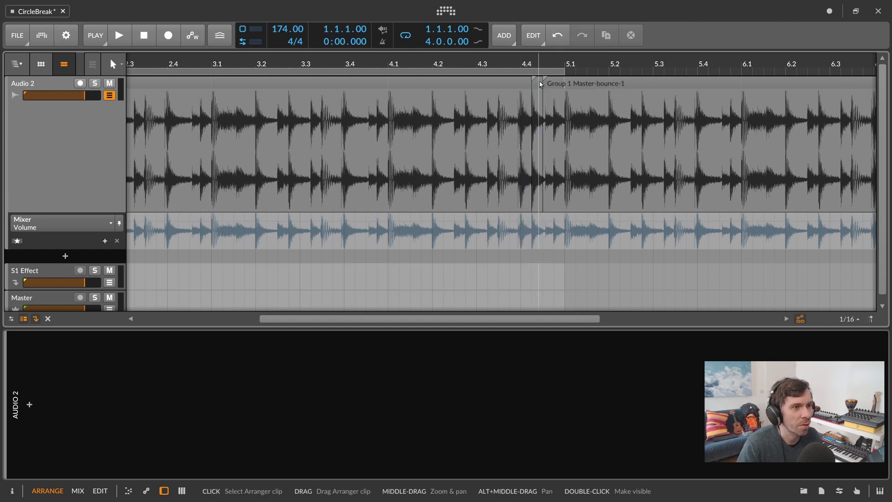
drag(541, 84, 551, 85)
- Play the end of bar 4 and the loop start to audition the duplicated slice
click(470, 64)
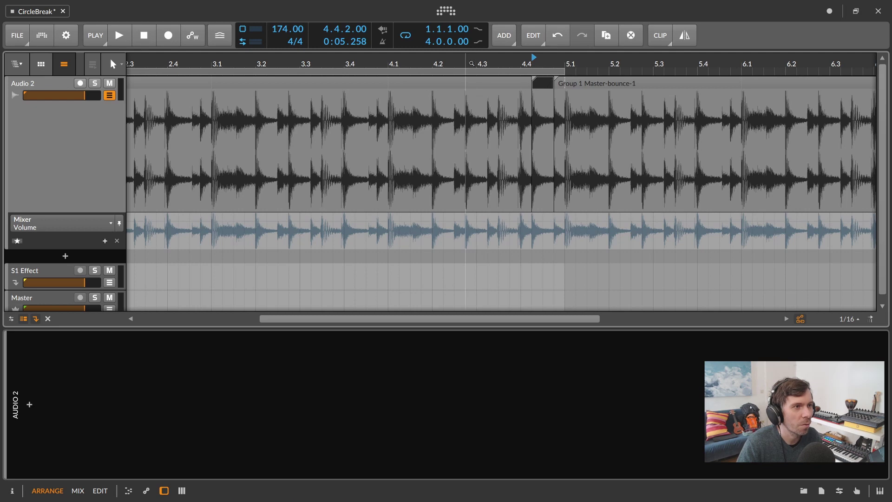
key(space)
drag(472, 63, 488, 56)
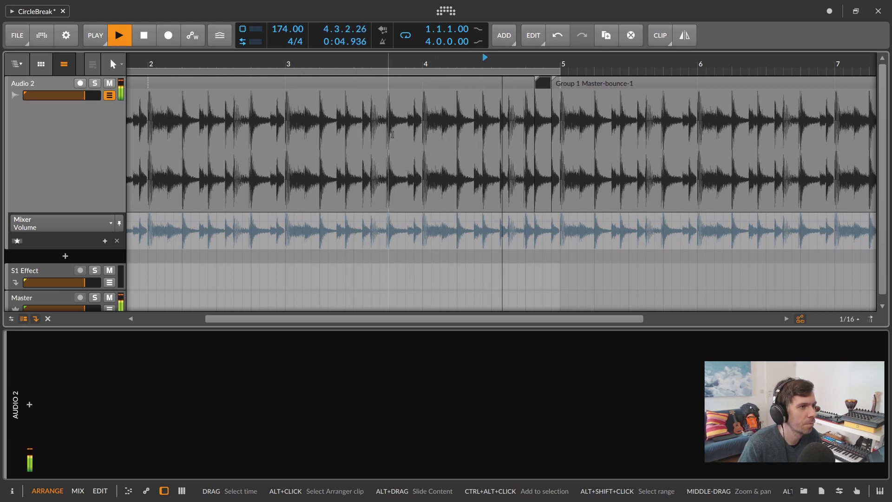
key(5)
key(1)
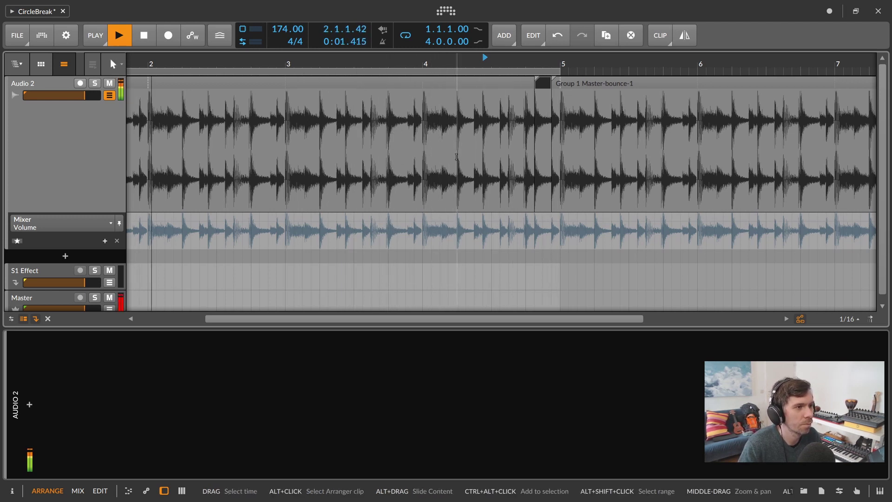
- Duplicate the slice from 4.2 to 4.3.2 directly after itself and extend the copy to the start of bar 5
drag(458, 157, 497, 157)
key(ctrl+d)
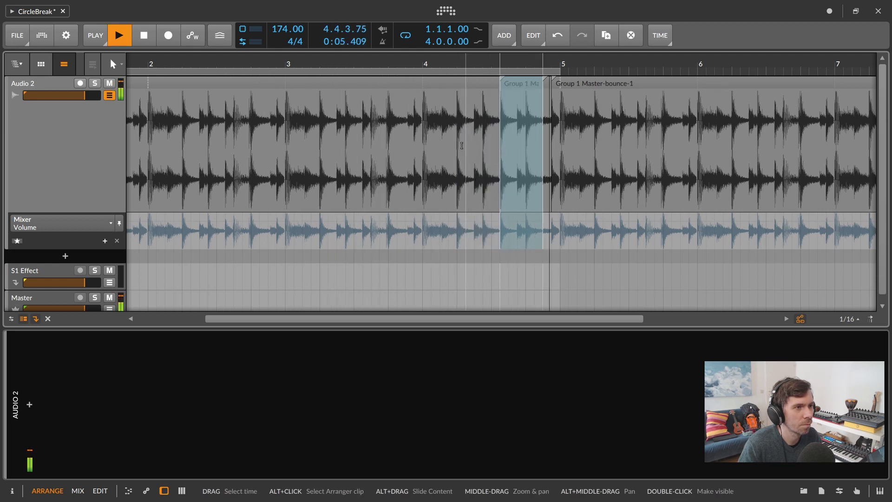
click(547, 84)
drag(546, 84, 551, 84)
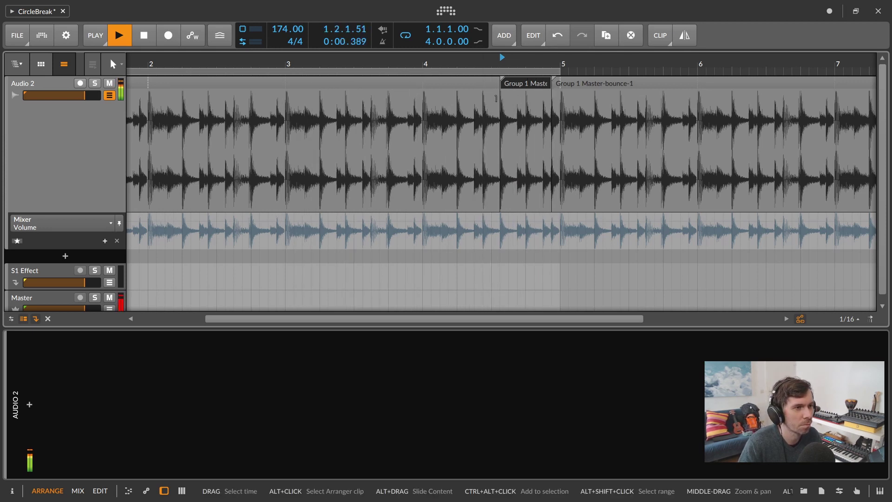
drag(551, 84, 561, 84)
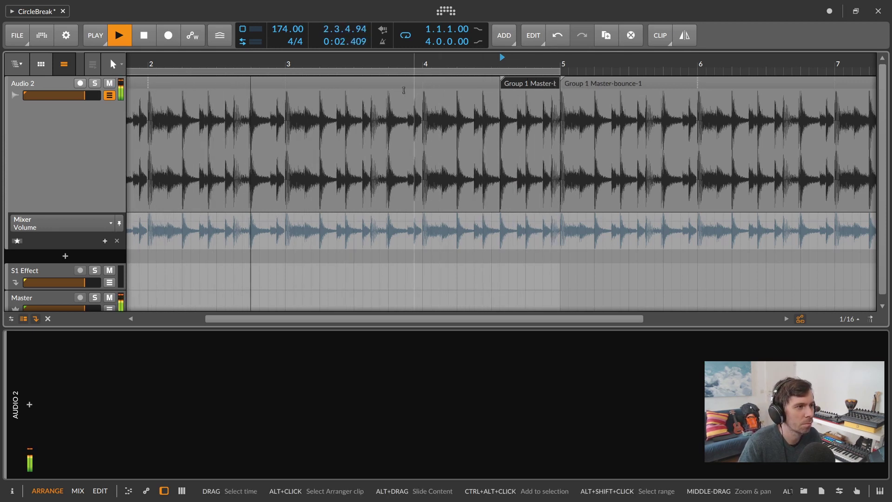
- Stop the playback, delete the duplicated slice before bar 5, and extend the first clip to the start of bar 5
drag(363, 66, 422, 61)
key(space)
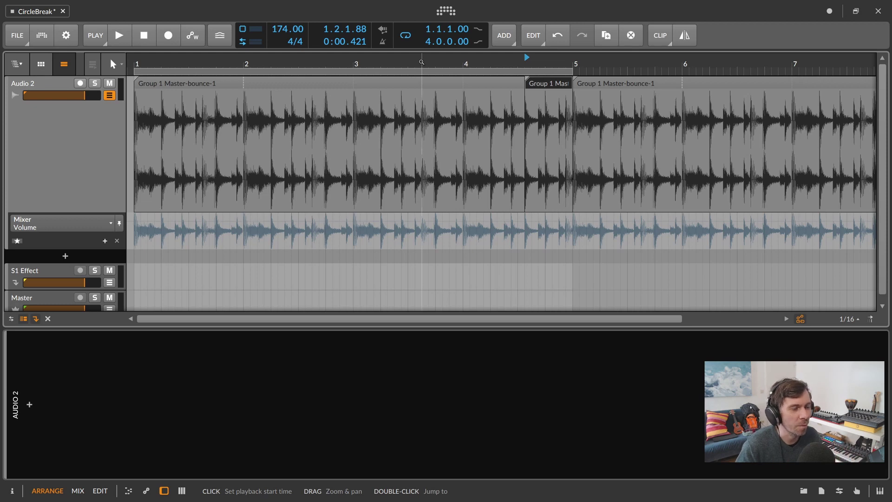
drag(421, 61, 421, 56)
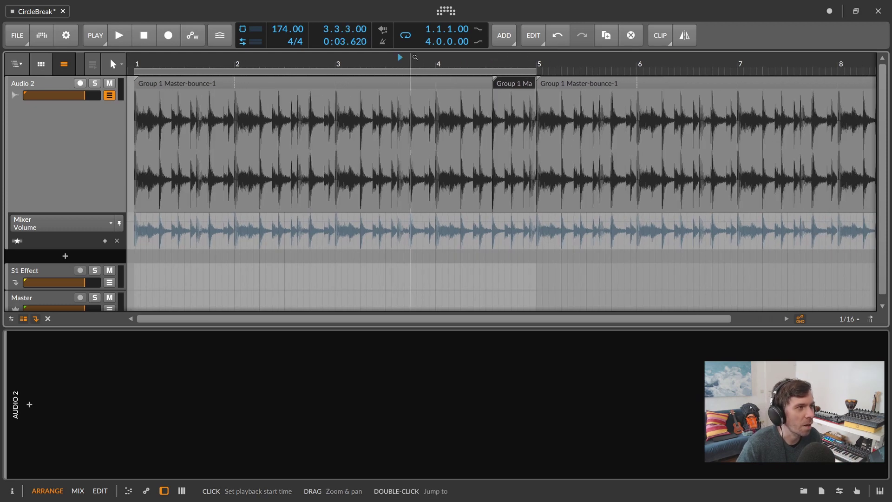
click(512, 81)
key(Delete)
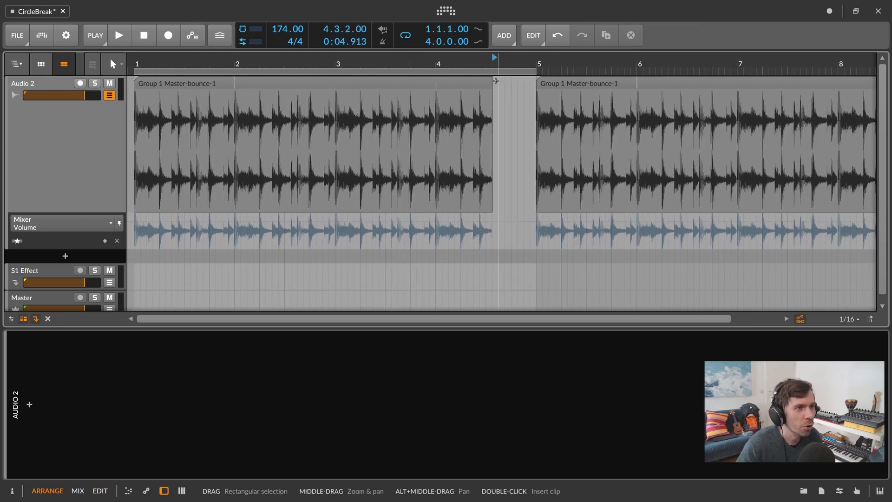
mouse_move(492, 82)
mouse_down()
mouse_move(537, 81)
mouse_move(525, 65)
mouse_up()
- Insert an FX Grid device on the Audio 2 track
click(101, 123)
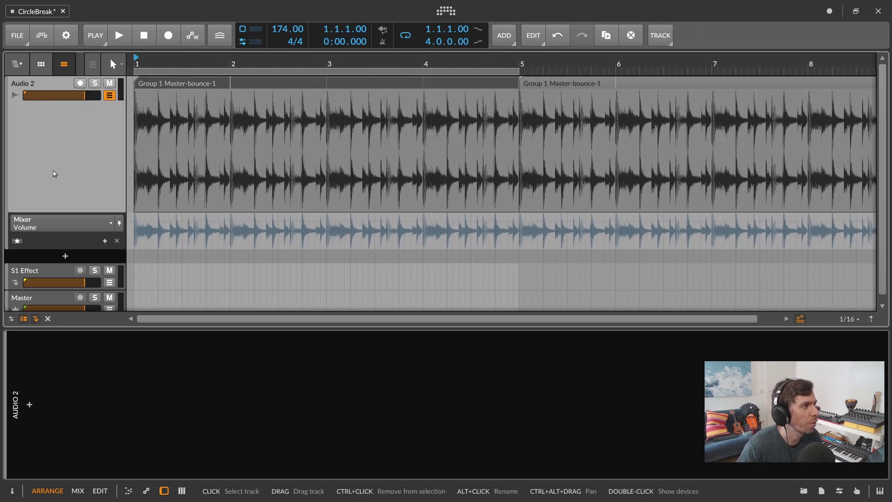
click(109, 378)
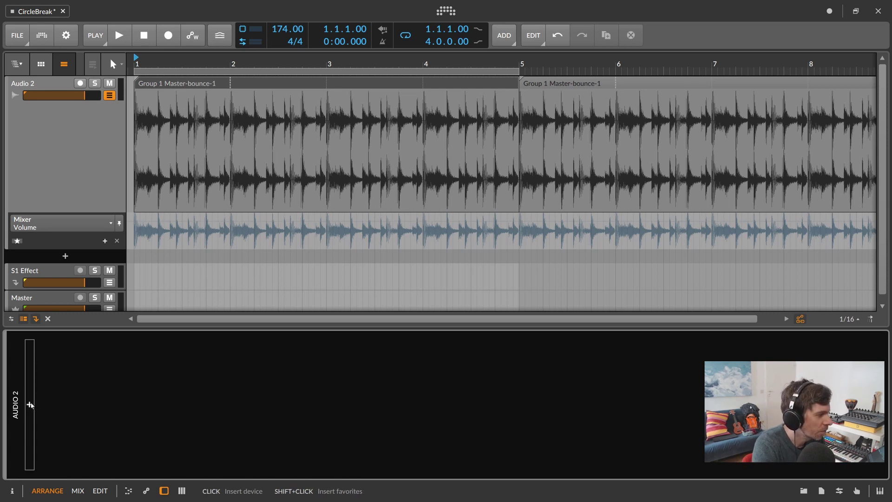
click(29, 405)
text(fx-)
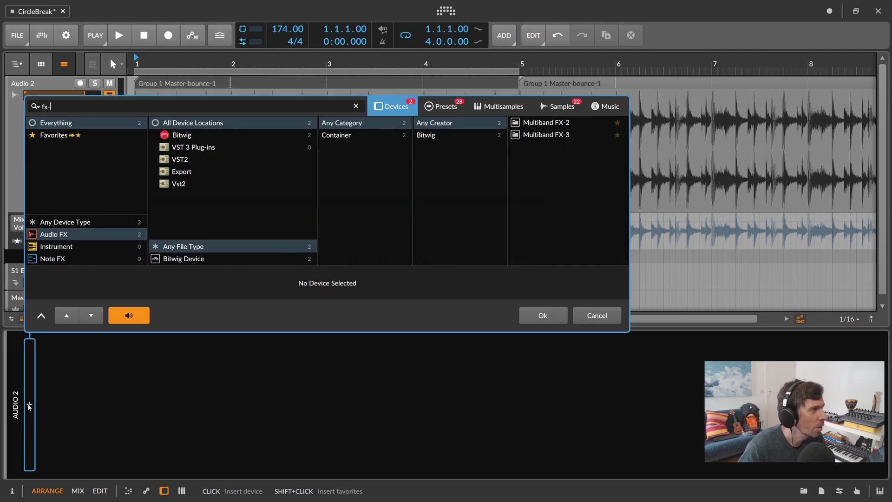
key(BackSpace)
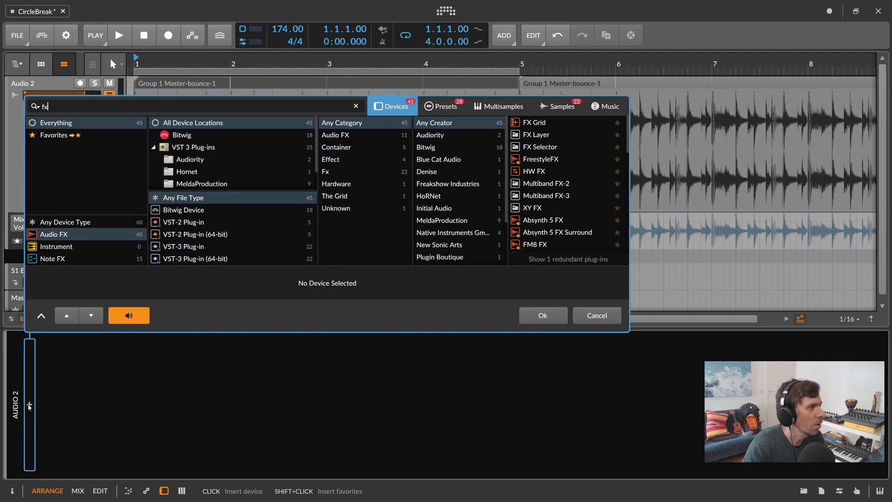
key(Down)
key(Return)
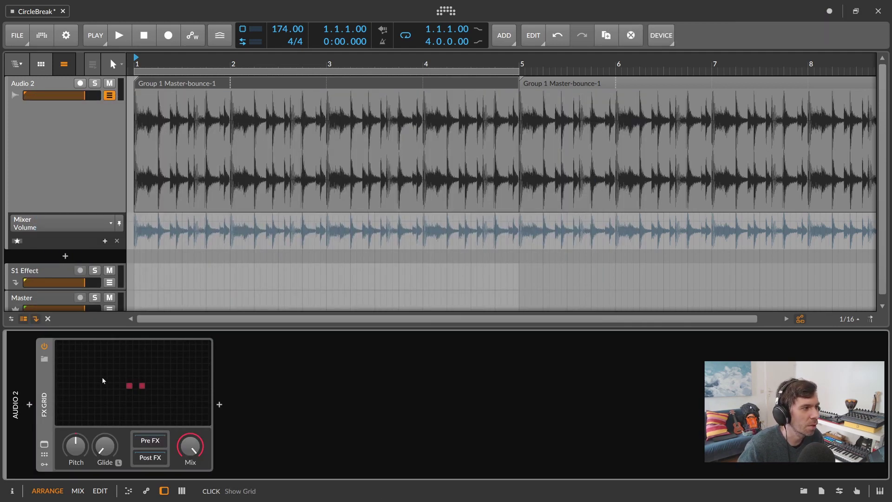
- Open the FX Grid patch without the device panel and move the audio input and output modules one cell outward each
click(445, 183)
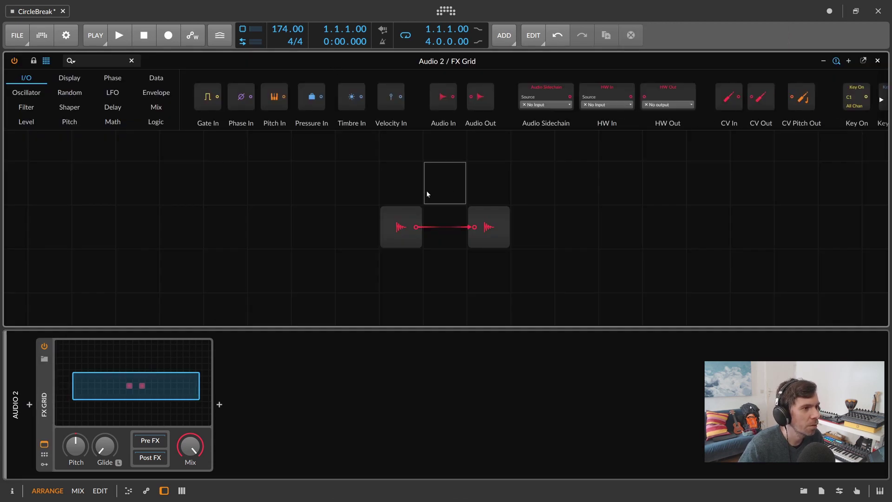
key(d)
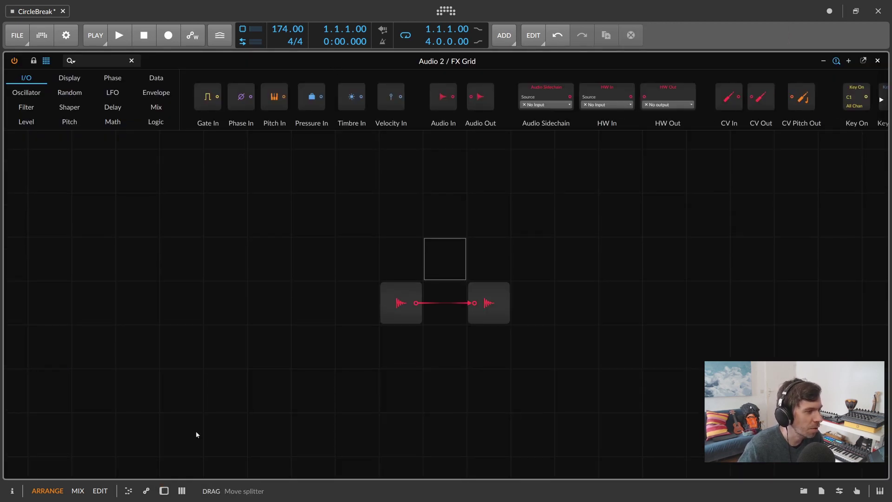
click(404, 304)
drag(404, 304, 360, 305)
click(487, 303)
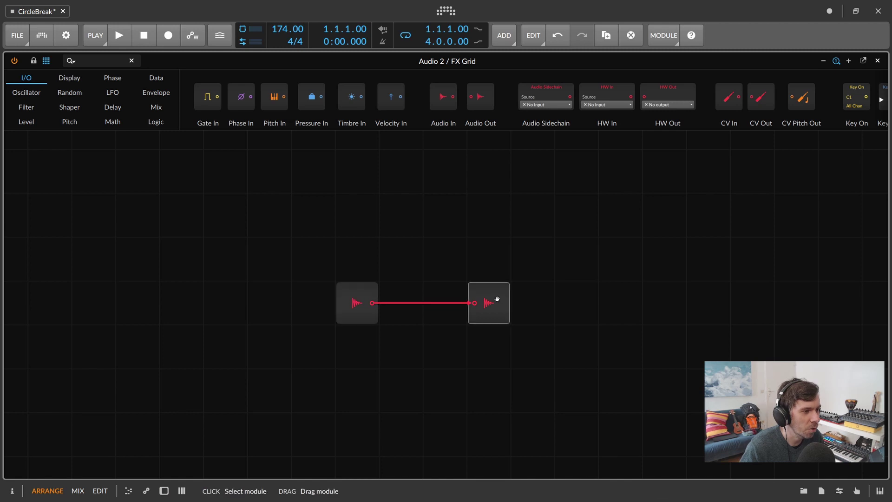
drag(488, 303, 532, 303)
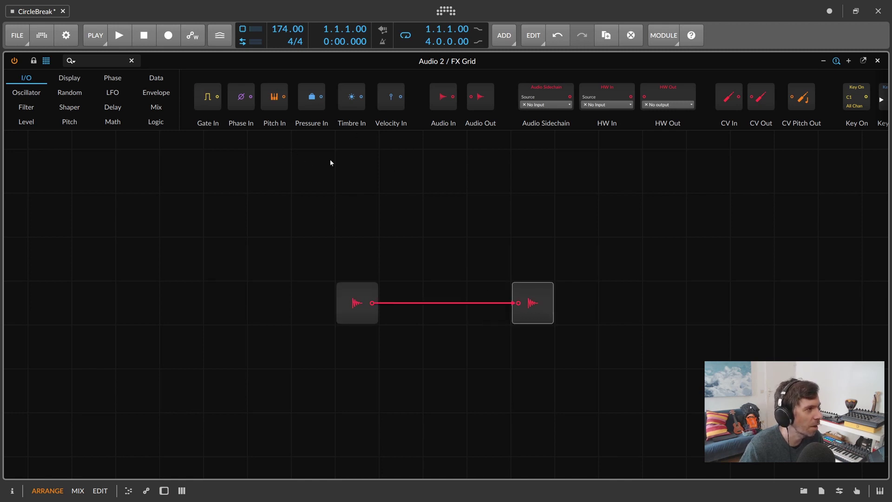
- Return to the arranger, play the loop from bar 1 briefly, and show the Audio 2 device chain
click(878, 61)
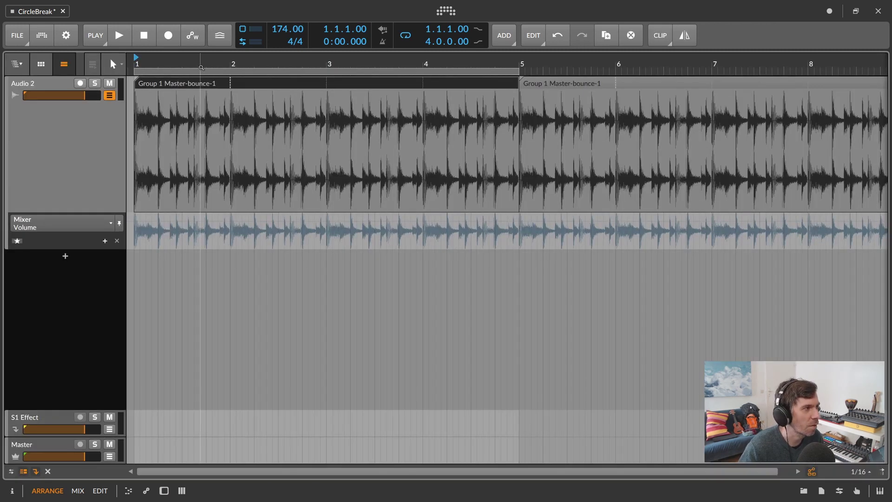
drag(179, 65, 151, 58)
key(space)
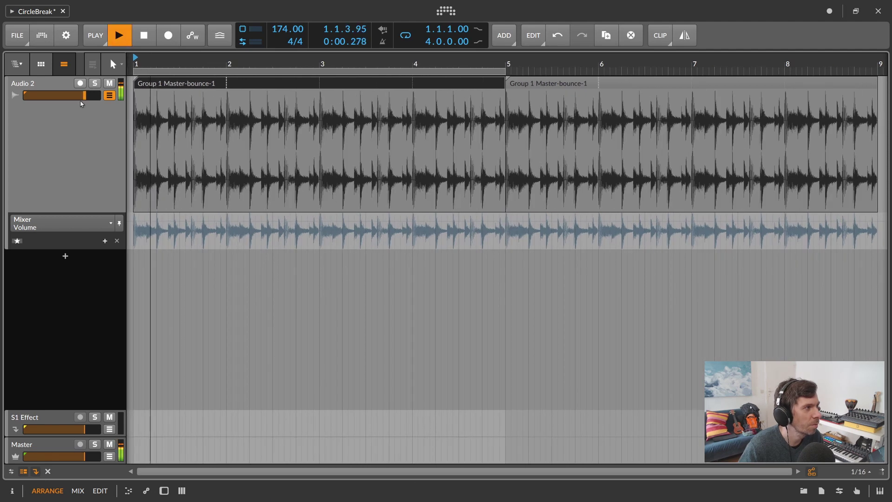
double_click(58, 125)
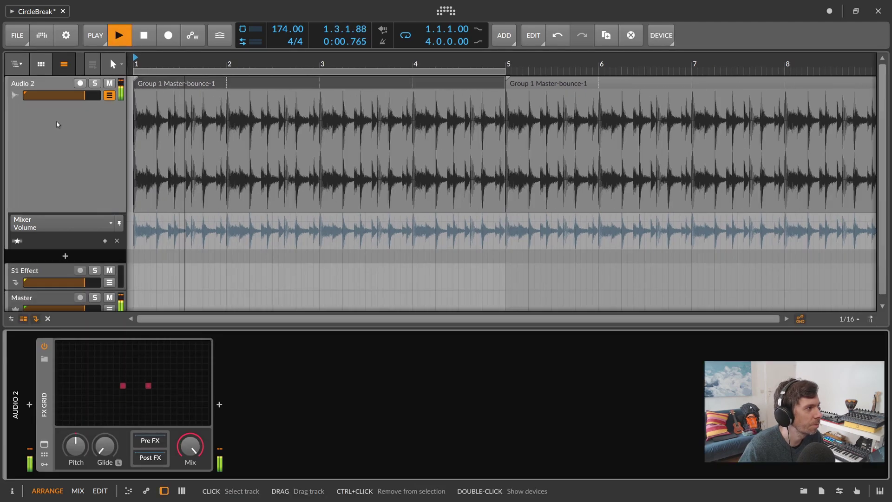
key(space)
- Reopen the FX Grid patch and add a Merge module below the cable between the audio input and output
click(130, 352)
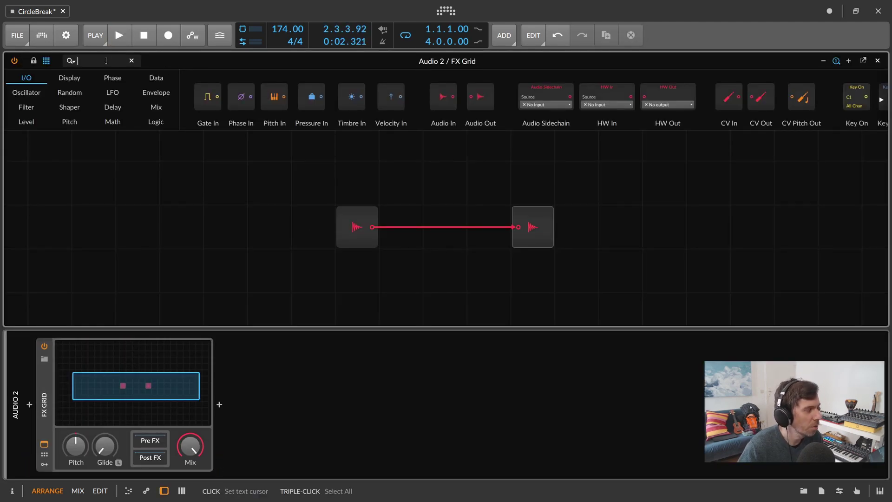
text(merge)
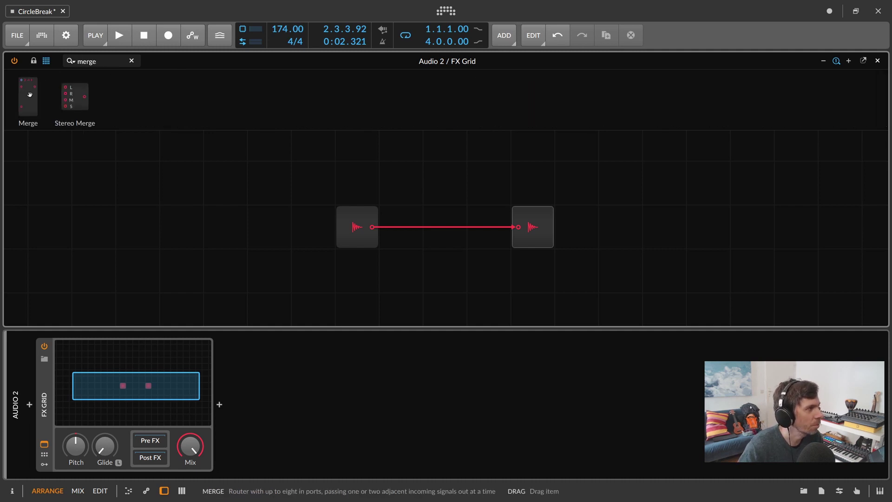
drag(28, 96, 445, 267)
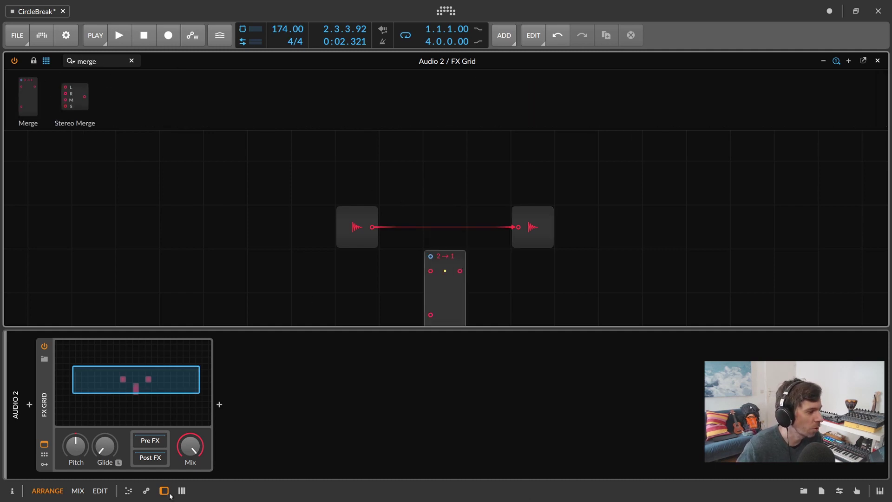
key(d)
click(446, 350)
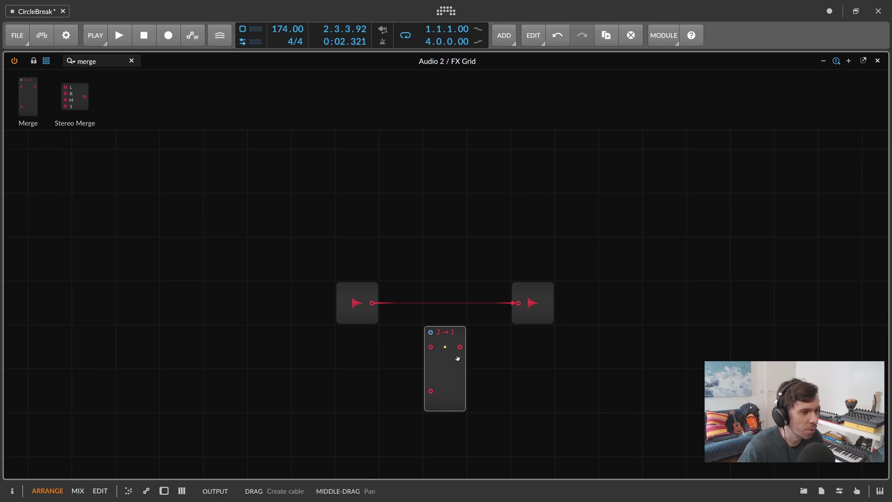
- Route the audio input through the Merge module's first input to the audio output, and space the input and output modules farther out
drag(462, 349, 518, 304)
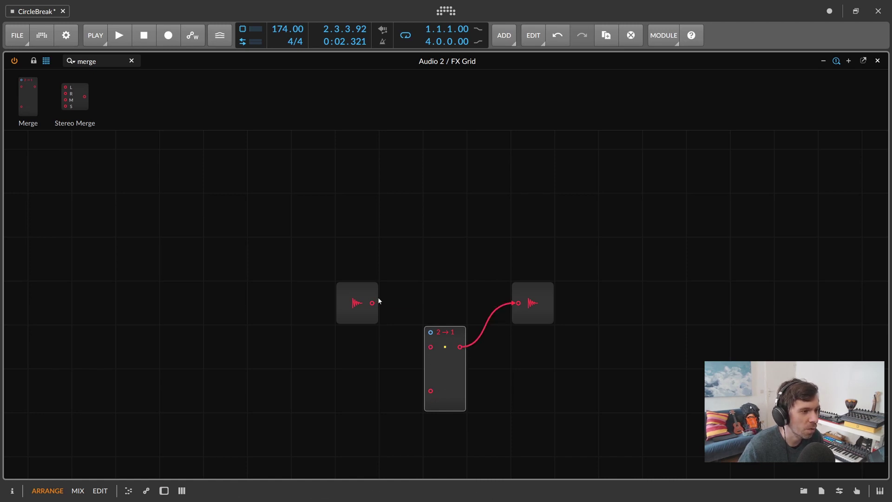
drag(378, 297, 448, 315)
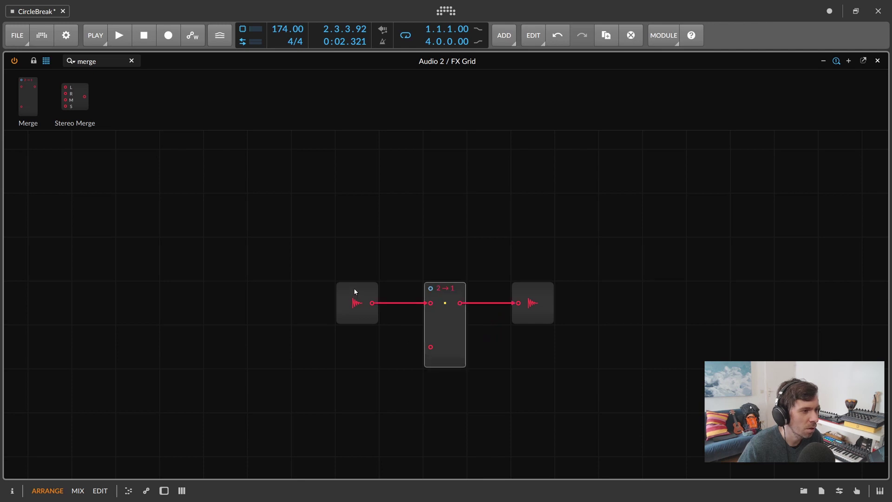
drag(354, 291, 266, 291)
drag(531, 307, 575, 308)
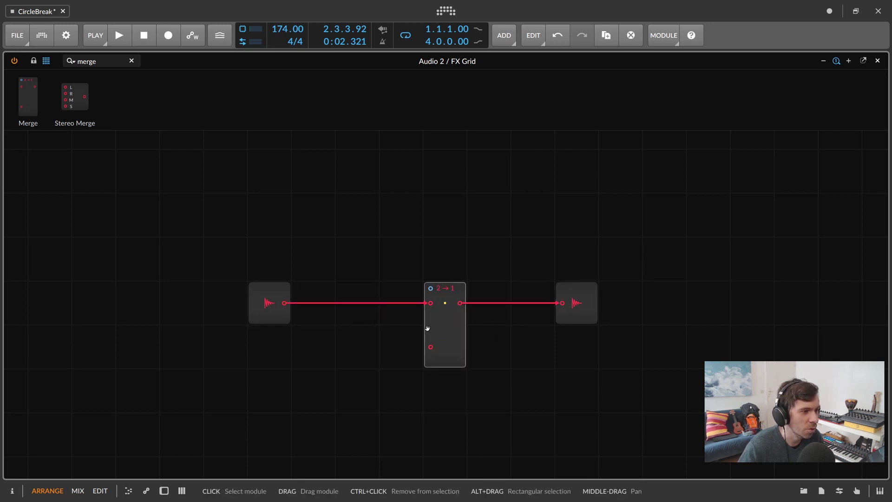
- Find the Value module and place it above the Merge module so it feeds Merge's select input
click(73, 61)
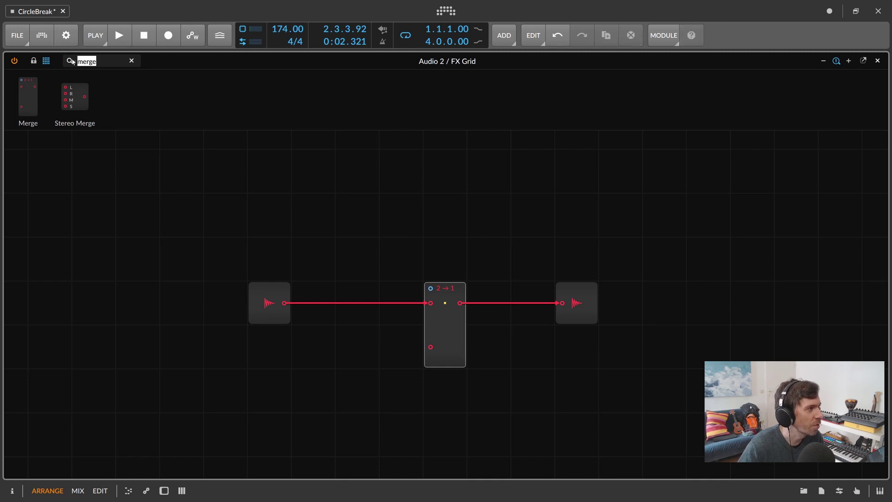
key(BackSpace)
text(vl)
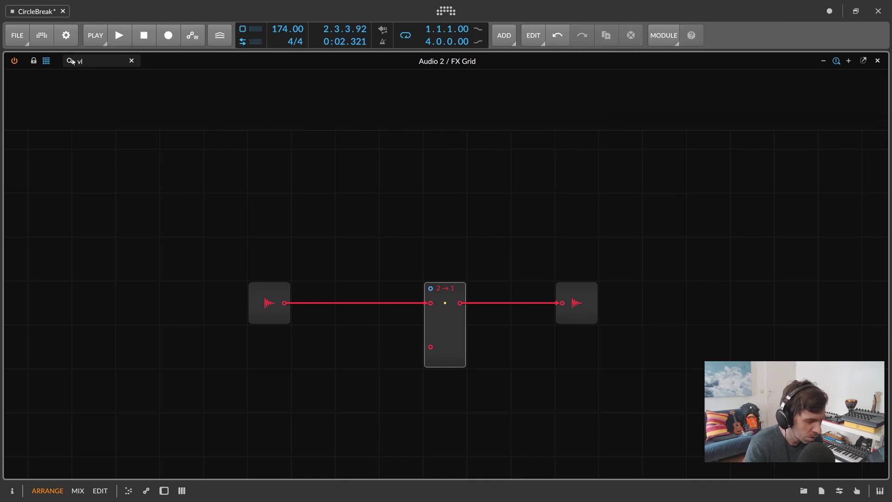
key(BackSpace)
text(aö)
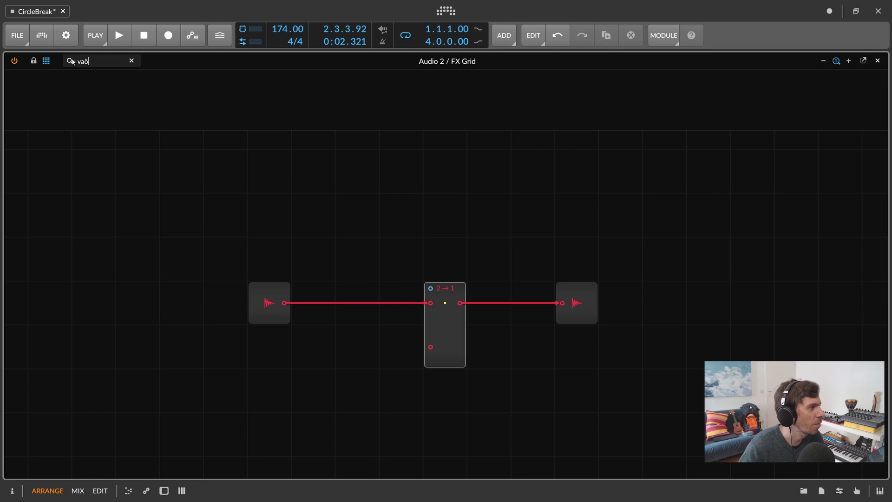
key(BackSpace)
text(l)
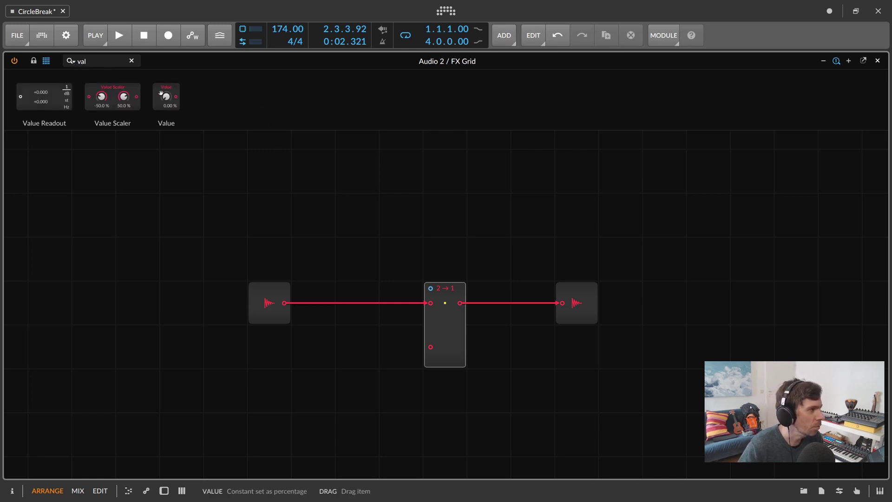
drag(165, 96, 404, 263)
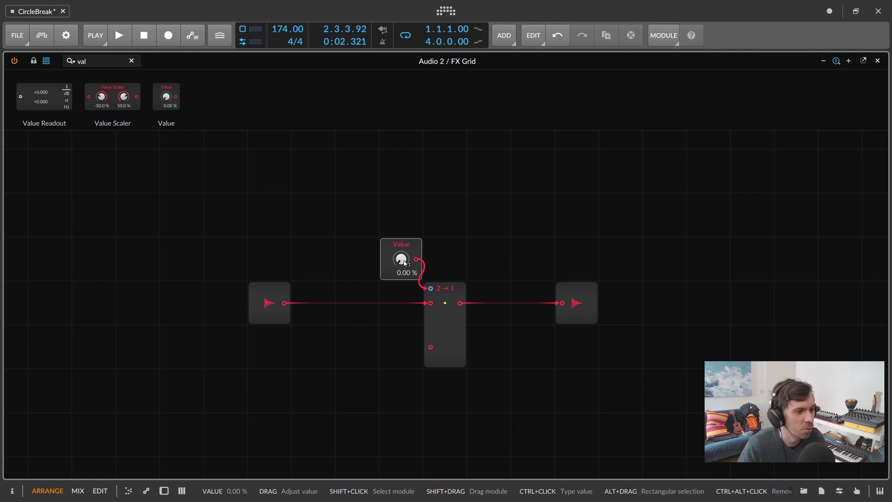
- Show the Merge module's settings and set its interpolation to Nearest
click(444, 297)
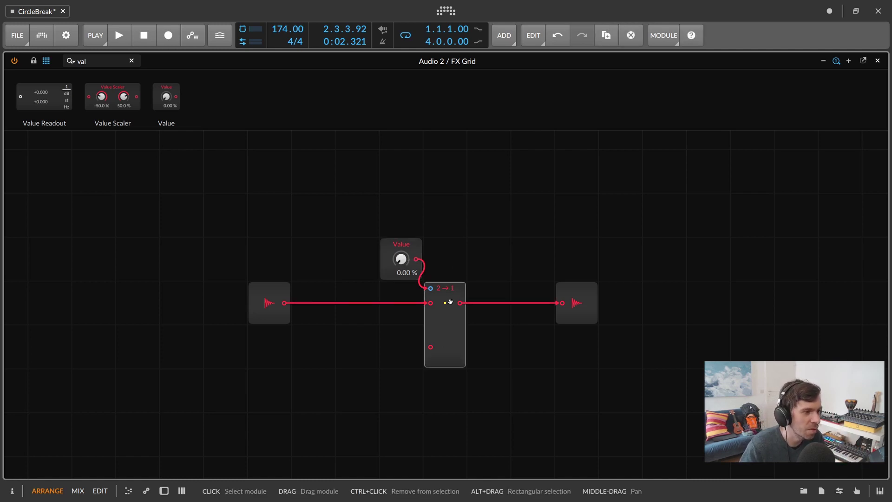
click(12, 491)
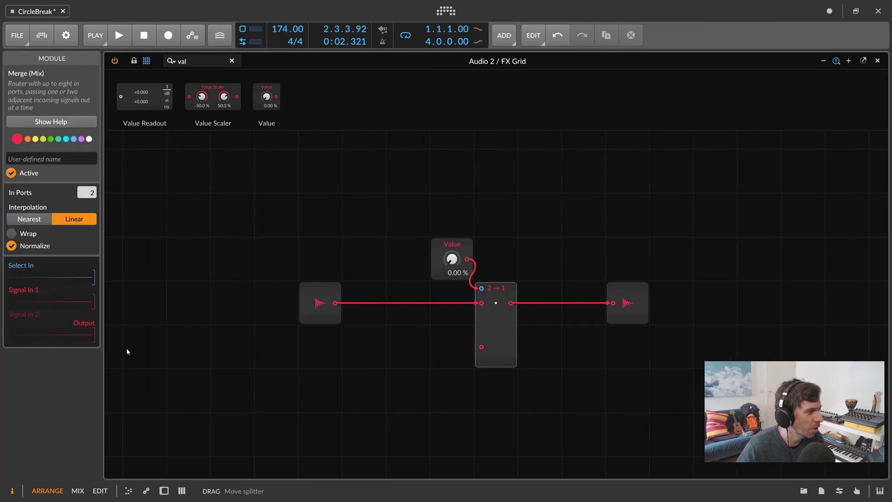
click(37, 220)
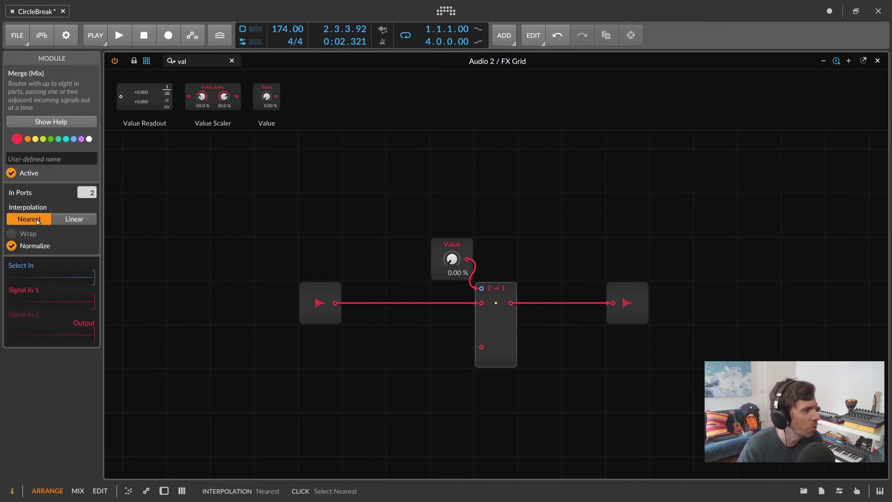
drag(460, 259, 461, 290)
click(493, 320)
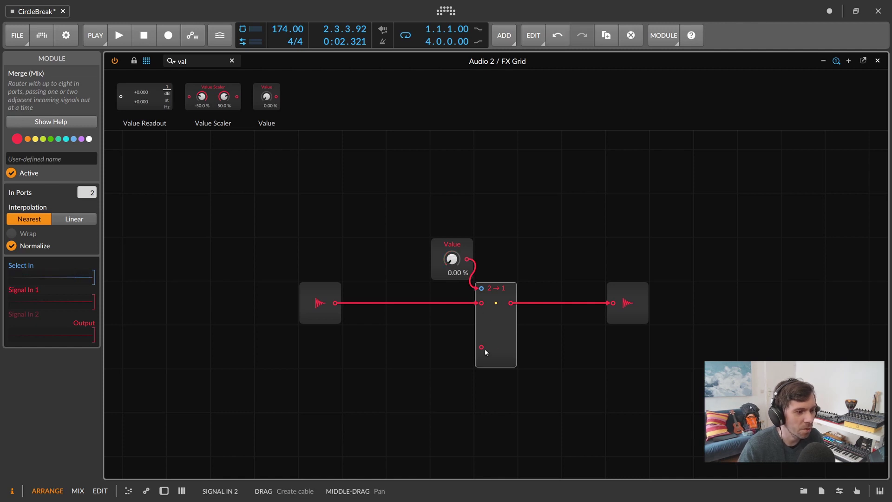
- Search the modules for "delay" and place a Long Delay beside the Merge module's second input
click(206, 62)
key(BackSpace)
key(BackSpace)
key(BackSpace)
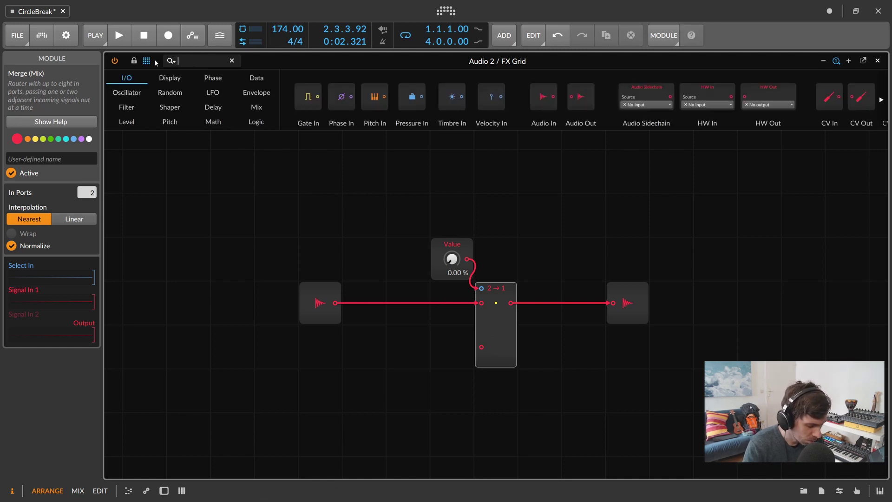
text(delay)
drag(227, 97, 438, 325)
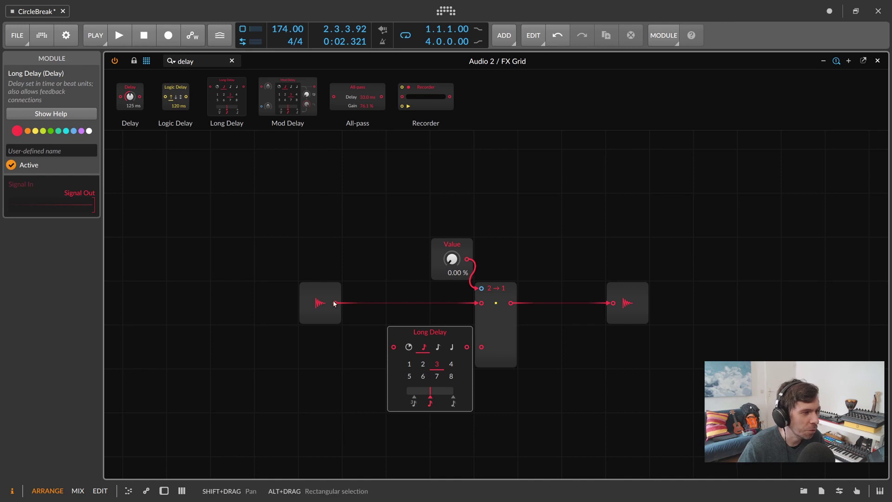
- Route the audio input through the Long Delay into the Merge module's second input
drag(335, 303, 393, 347)
drag(467, 346, 481, 347)
click(490, 359)
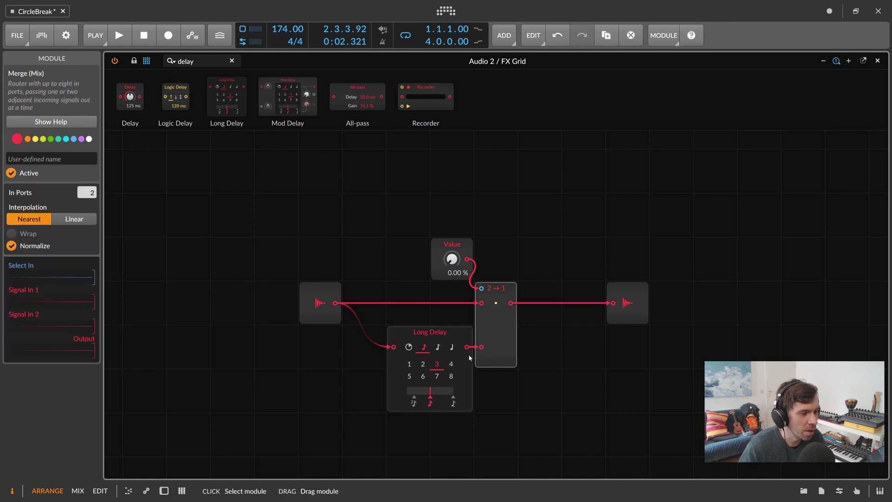
click(469, 354)
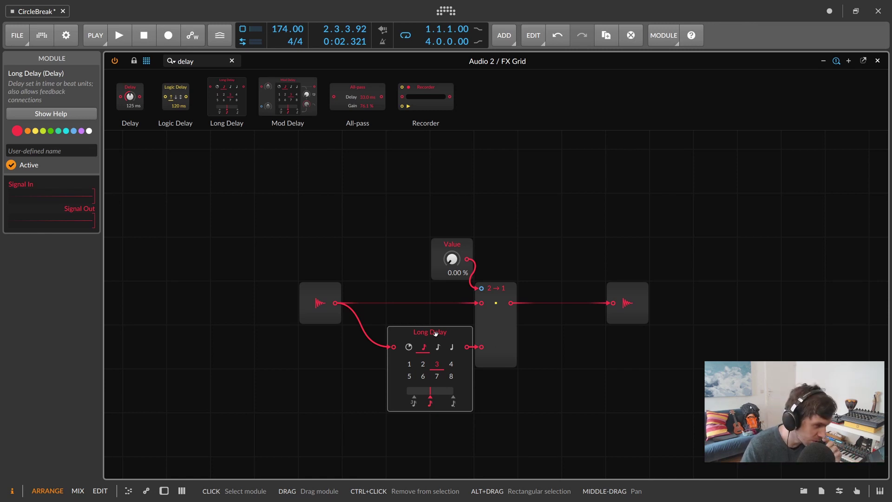
- Try Long Delay times of 2 and 1 note units and return the delay to 3
click(423, 366)
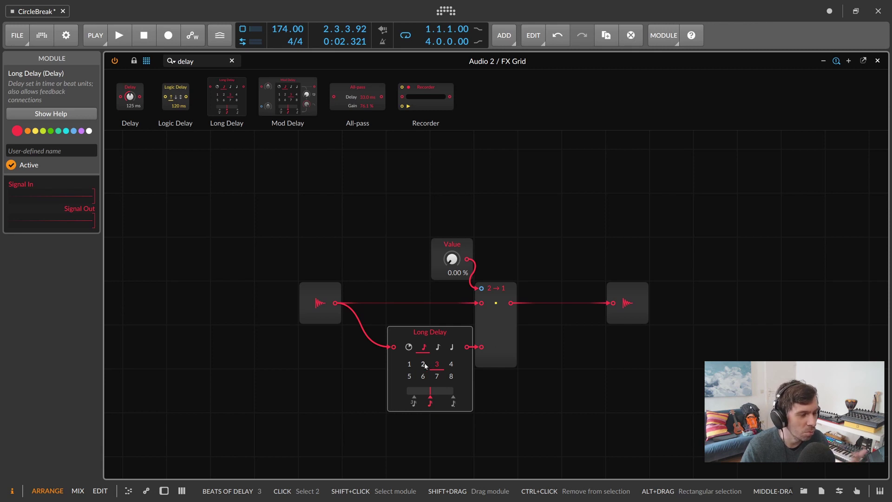
click(409, 366)
click(423, 366)
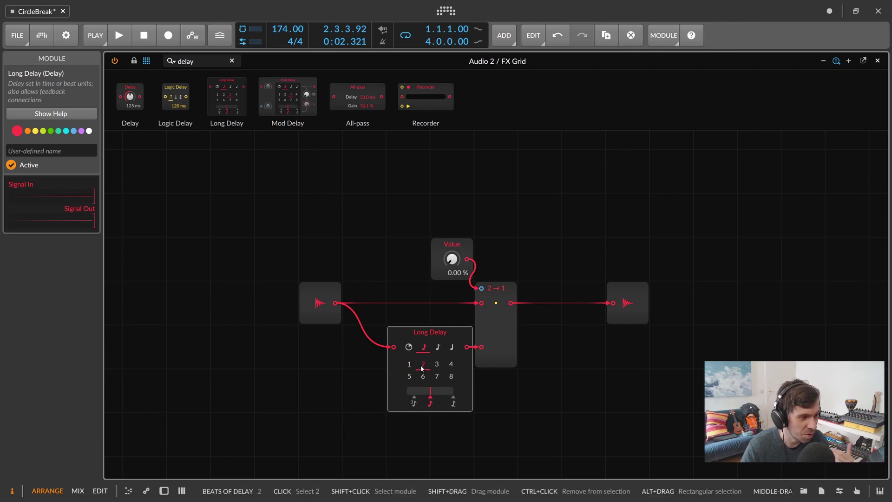
click(423, 367)
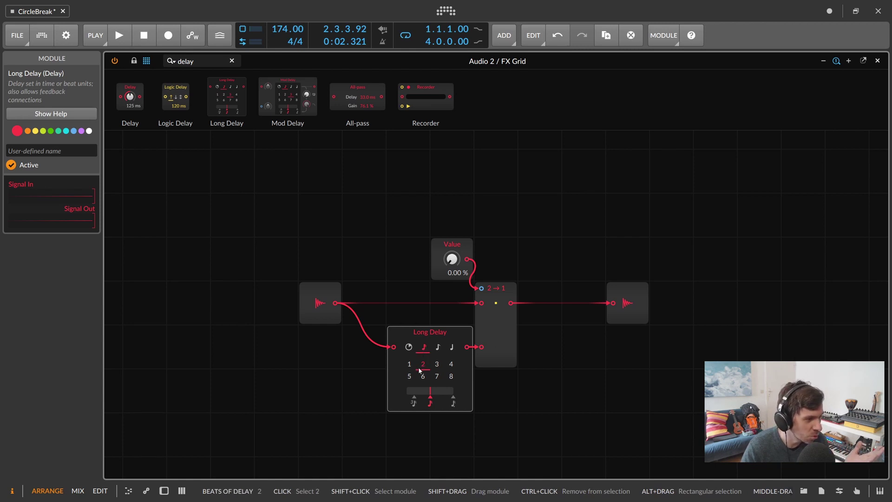
click(436, 370)
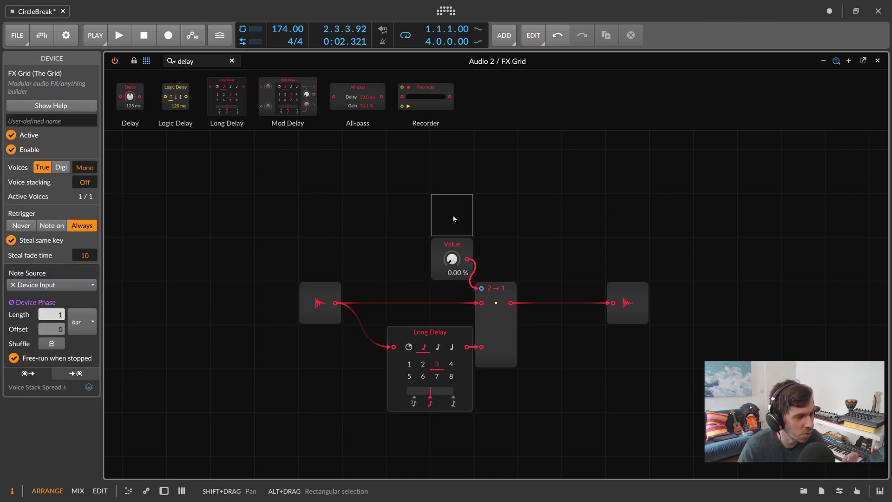
- Play the loop while varying the Value knob to audition the Merge switching, return it to 0 %, and stop playback
mouse_move(452, 263)
mouse_down()
mouse_move(453, 255)
mouse_move(452, 278)
mouse_move(459, 261)
mouse_up()
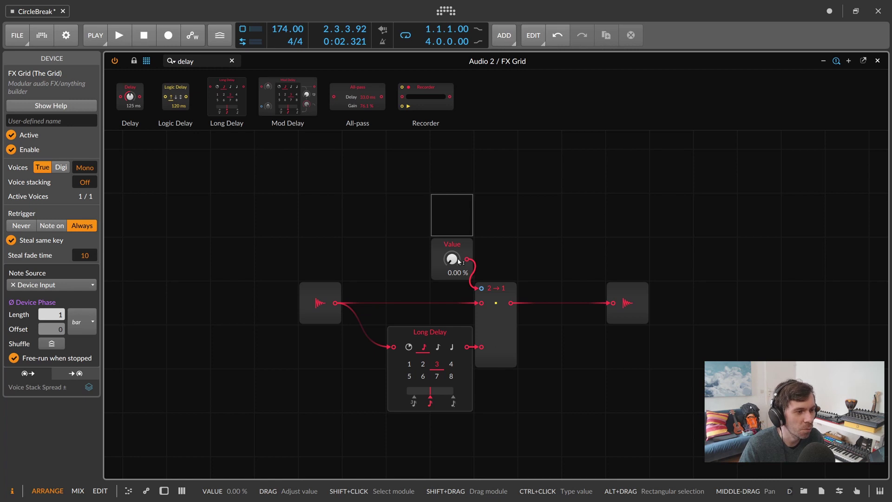
key(space)
drag(457, 264, 456, 261)
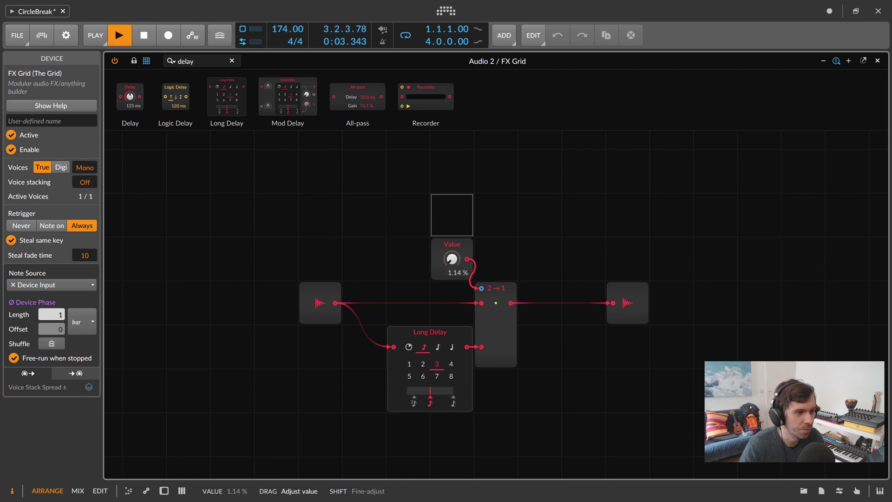
drag(451, 259, 452, 262)
key(space)
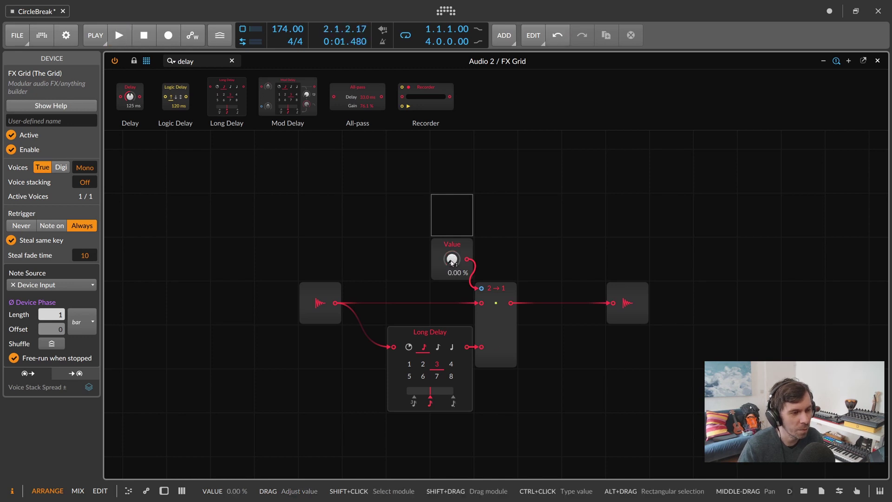
- Increase the Merge module's input port count to 4
scroll(452, 260, down, 2)
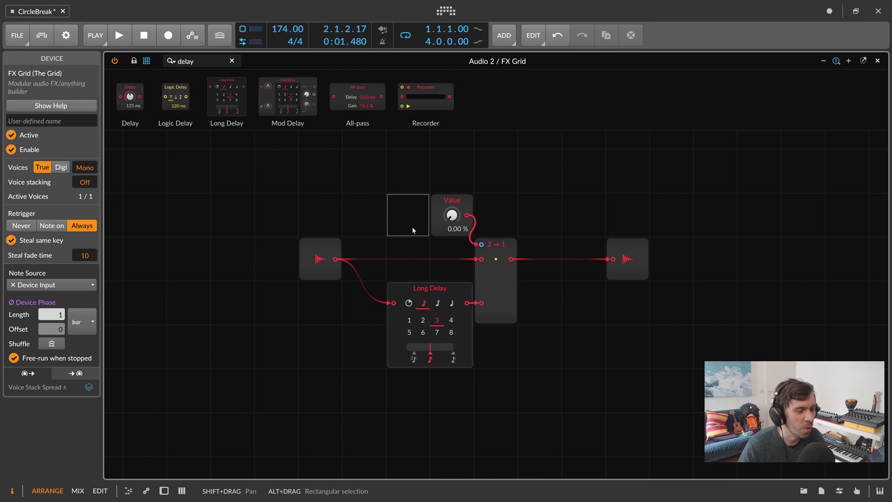
click(486, 265)
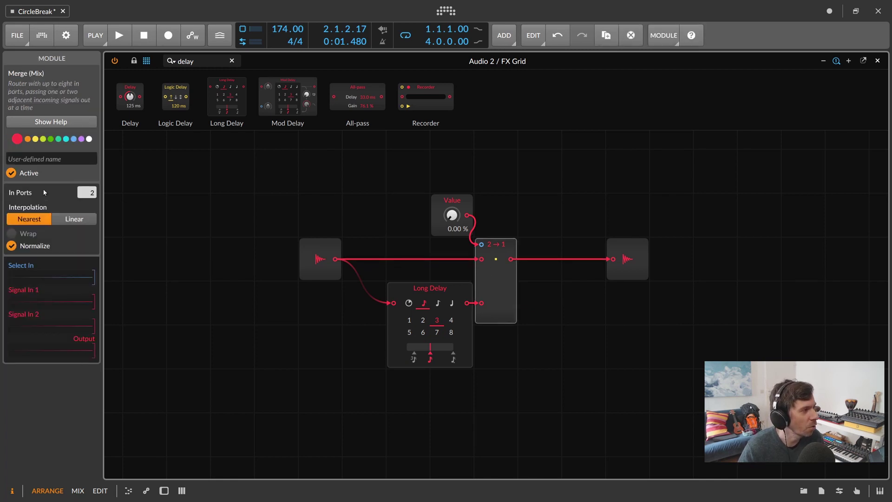
drag(87, 193, 87, 187)
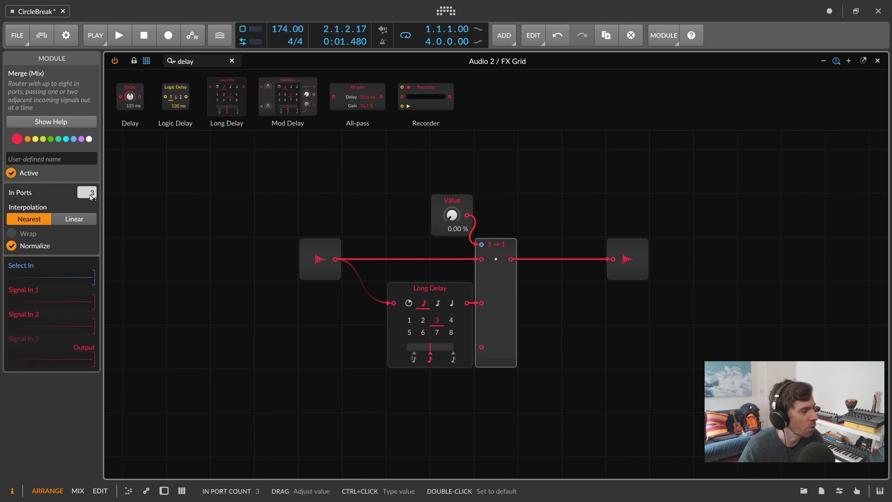
drag(95, 197, 94, 189)
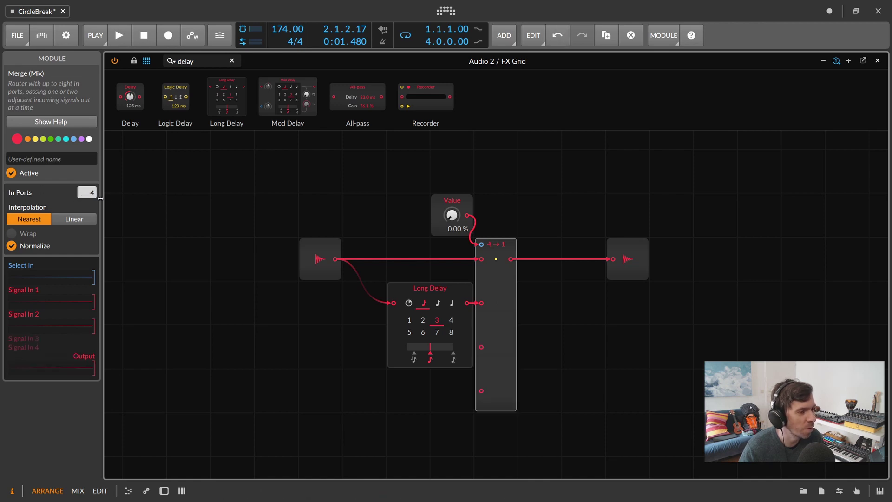
- Paste a copy of the Long Delay below the first one and connect its output to Merge's third input
scroll(409, 260, down, 2)
click(432, 263)
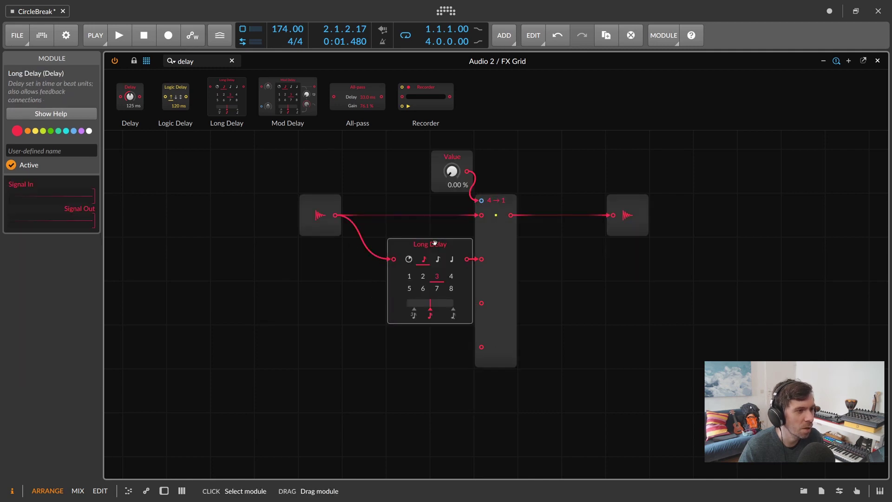
click(330, 341)
key(ctrl+v)
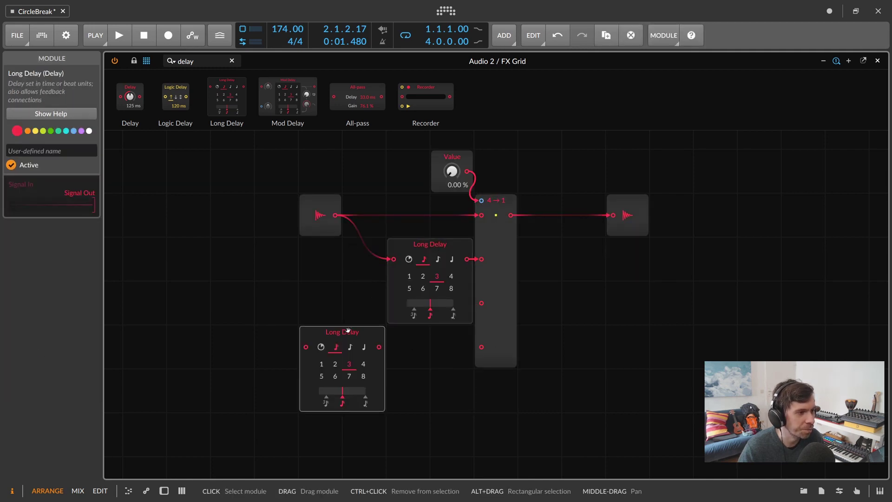
scroll(347, 330, down, 2)
drag(379, 259, 482, 215)
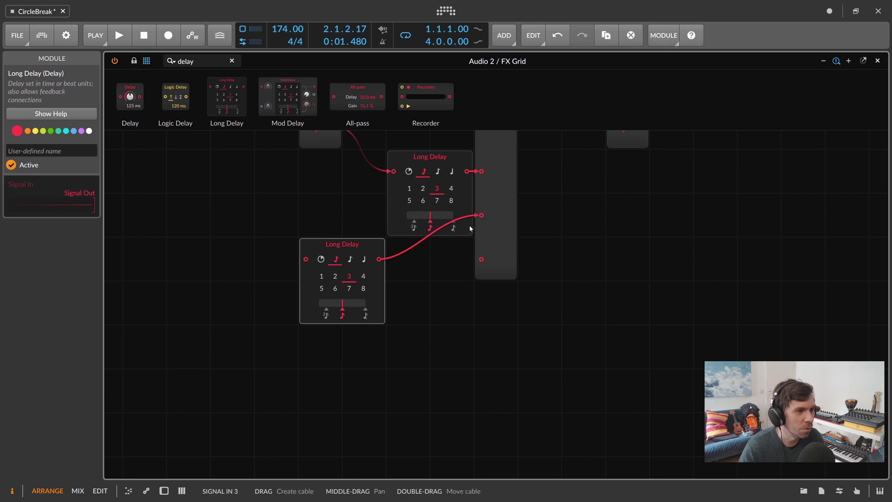
- Paste another Long Delay copy lower in the patch and connect its output to Merge's fourth input
scroll(363, 284, up, 2)
click(403, 387)
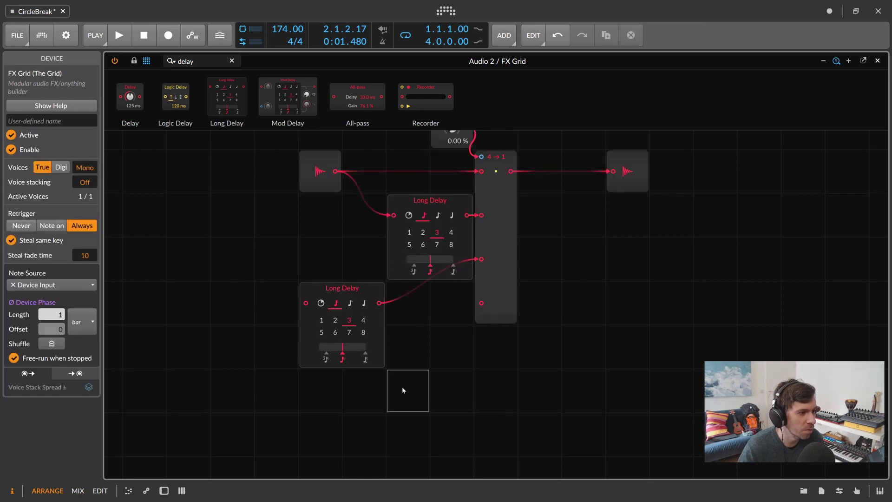
key(ctrl+v)
drag(467, 391, 482, 344)
drag(485, 309, 481, 303)
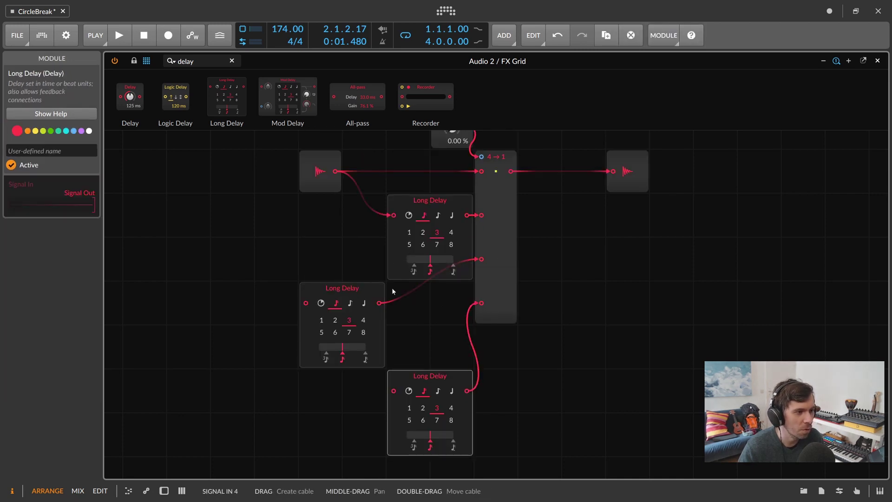
- Align the middle Long Delay in one column with the others and feed both copies from the audio input
drag(391, 288, 479, 288)
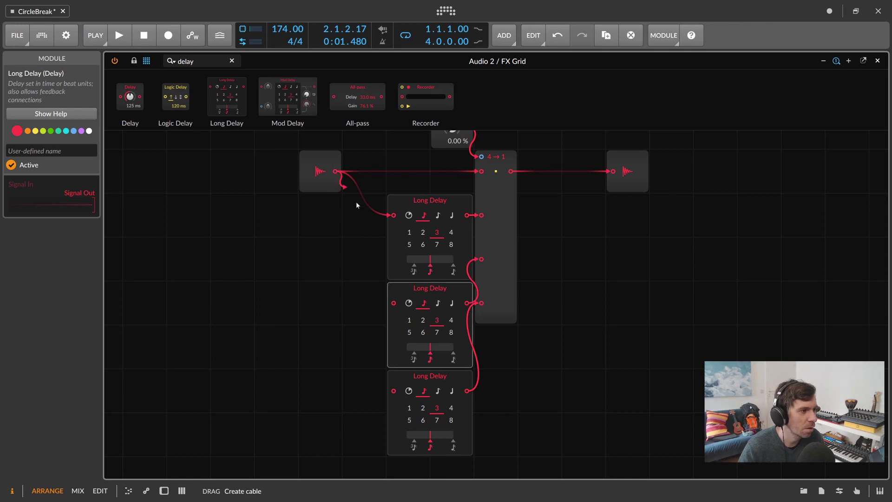
drag(356, 204, 394, 303)
drag(336, 172, 394, 390)
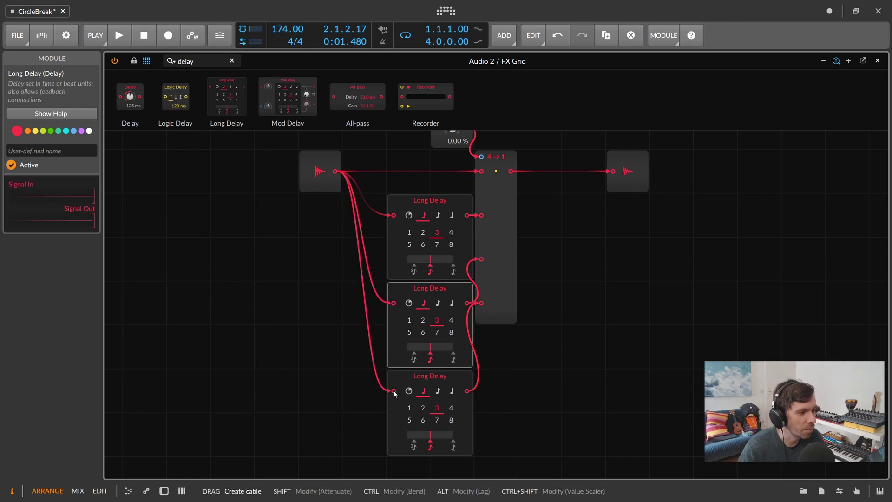
- Set the middle Long Delay to 1 note unit and the lowest Long Delay to 4
click(422, 408)
click(422, 321)
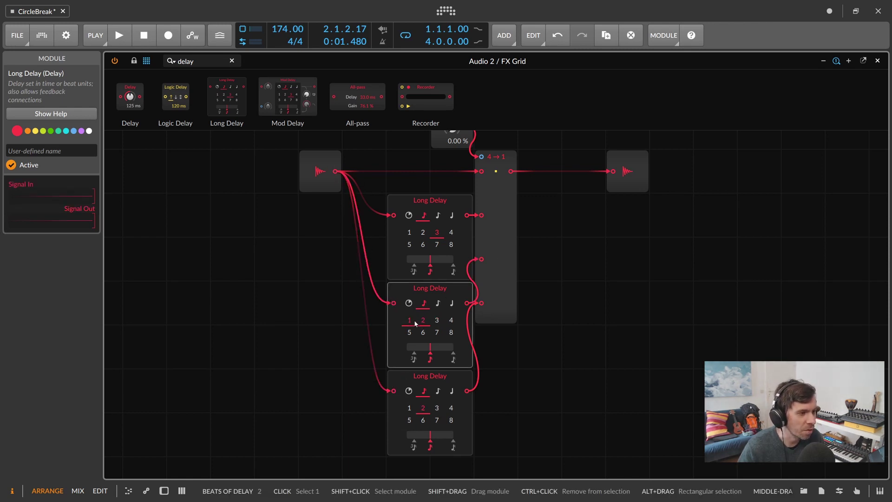
click(415, 324)
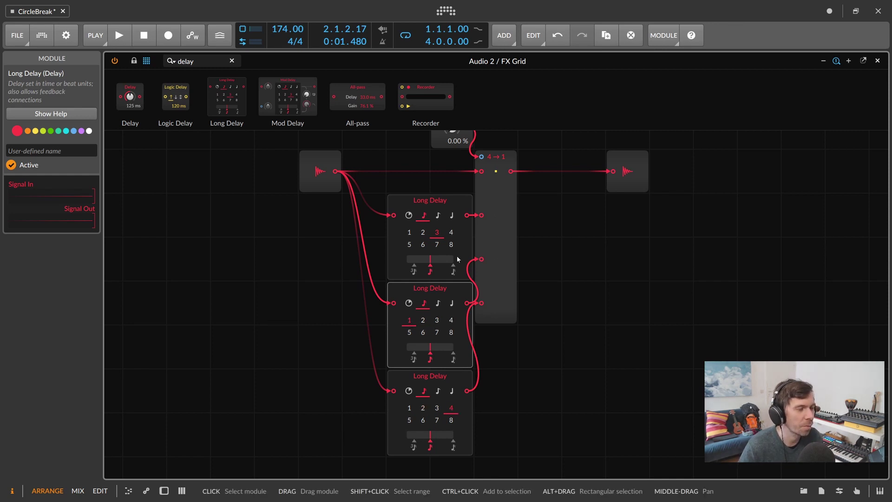
- Play the loop and sweep the Value knob to audition Merge's delayed inputs, return it to 0 % and stop playback
scroll(457, 255, up, 2)
key(space)
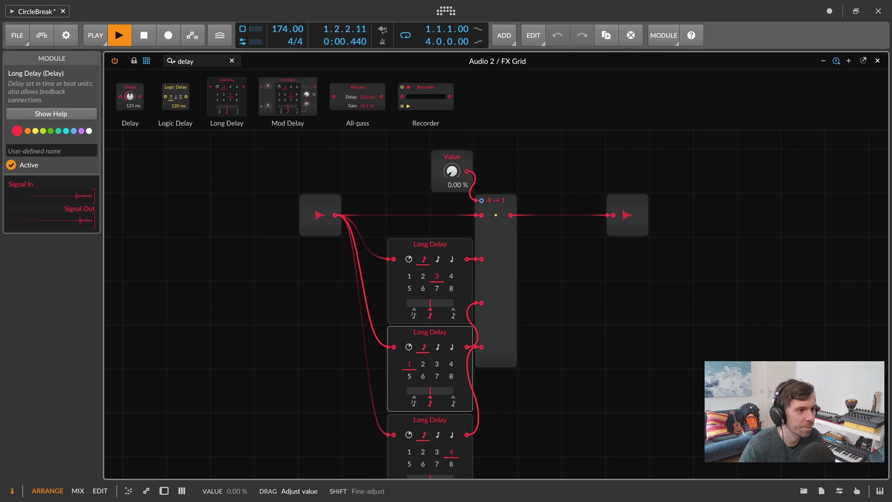
drag(451, 172, 451, 158)
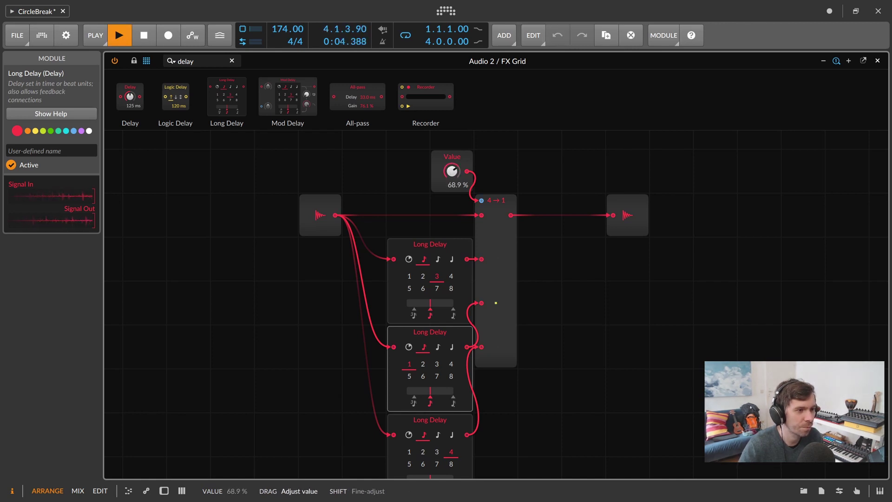
drag(451, 171, 451, 116)
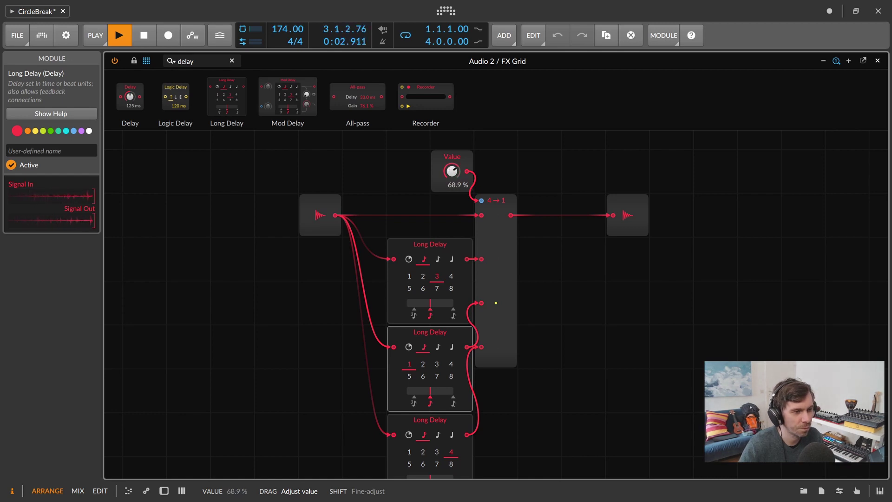
drag(452, 171, 452, 195)
key(space)
click(411, 180)
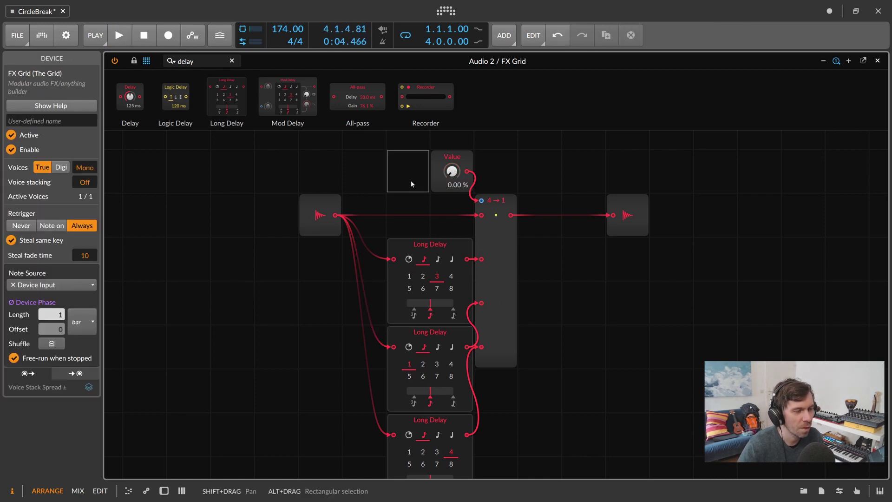
- With playback stopped, step the Value knob gradually through Merge's inputs to check the switching, and return it to 0 %
click(441, 162)
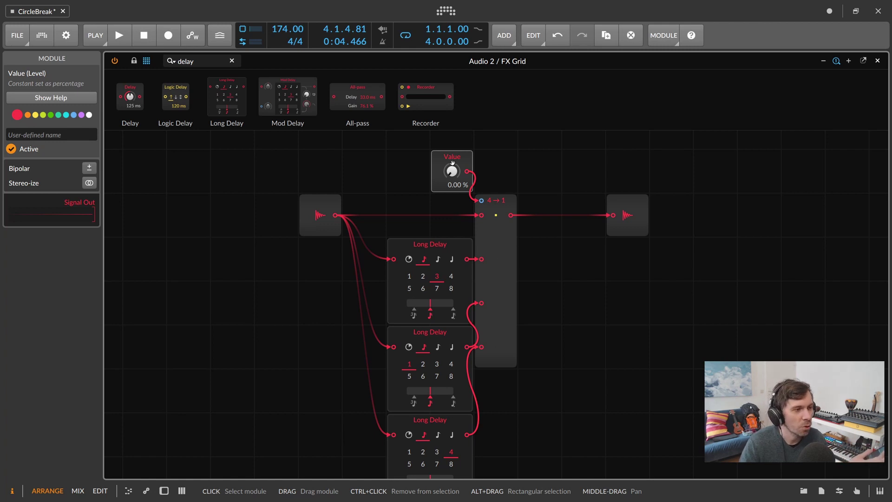
click(407, 210)
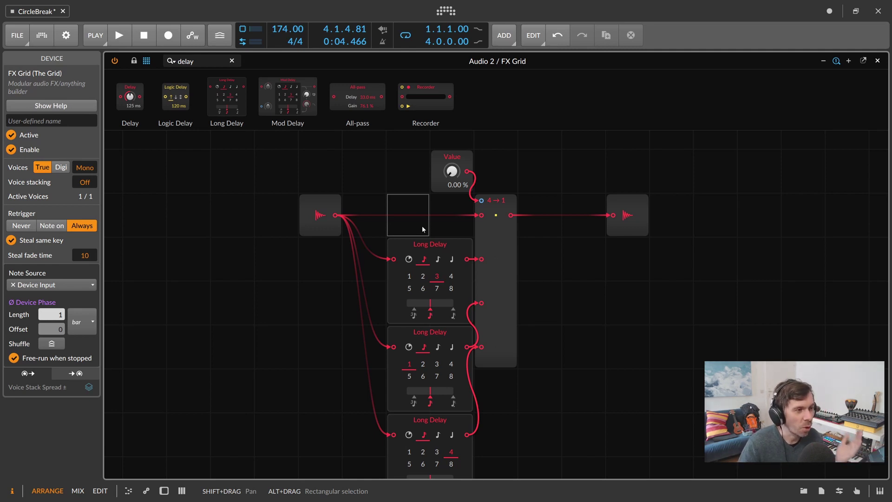
drag(452, 171, 452, 166)
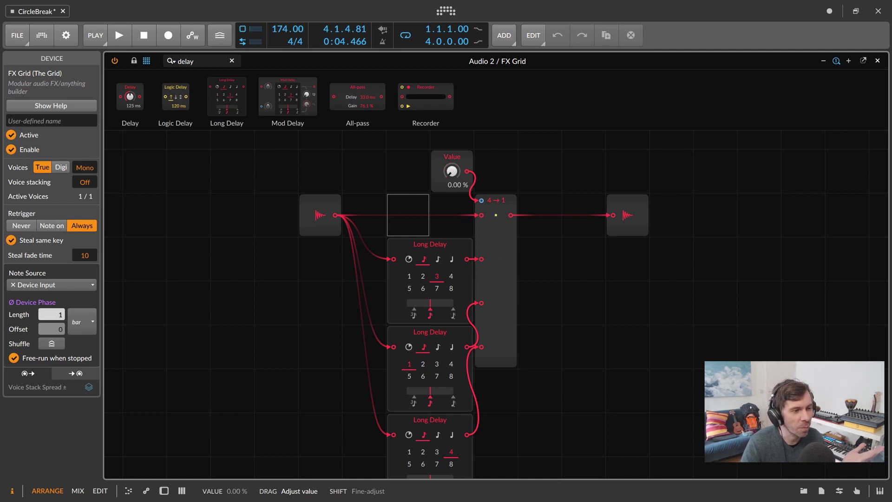
drag(455, 178, 454, 129)
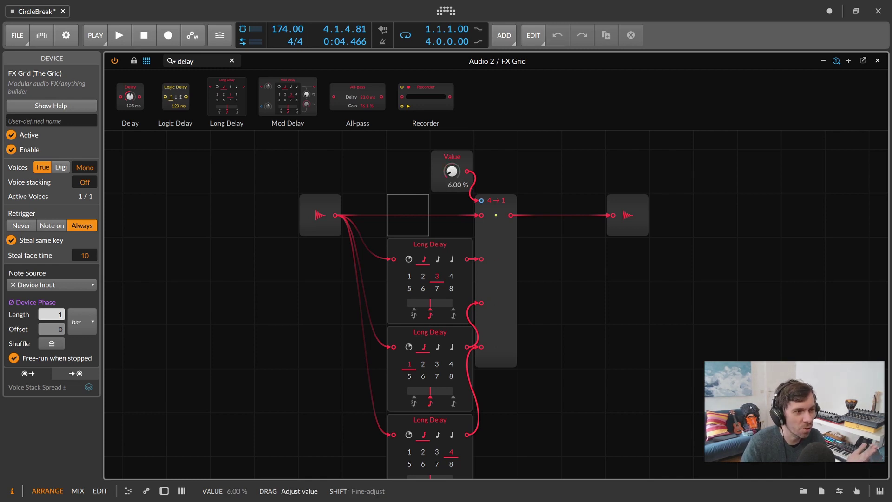
drag(454, 175, 454, 112)
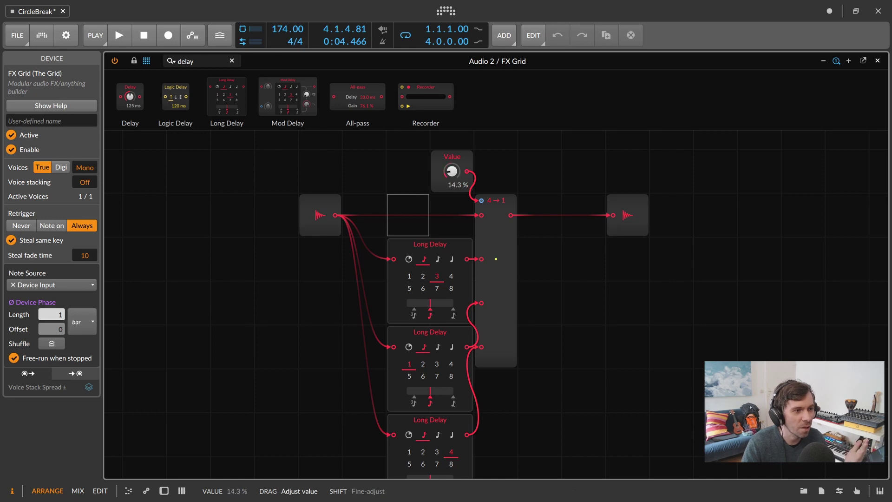
drag(455, 176, 453, 175)
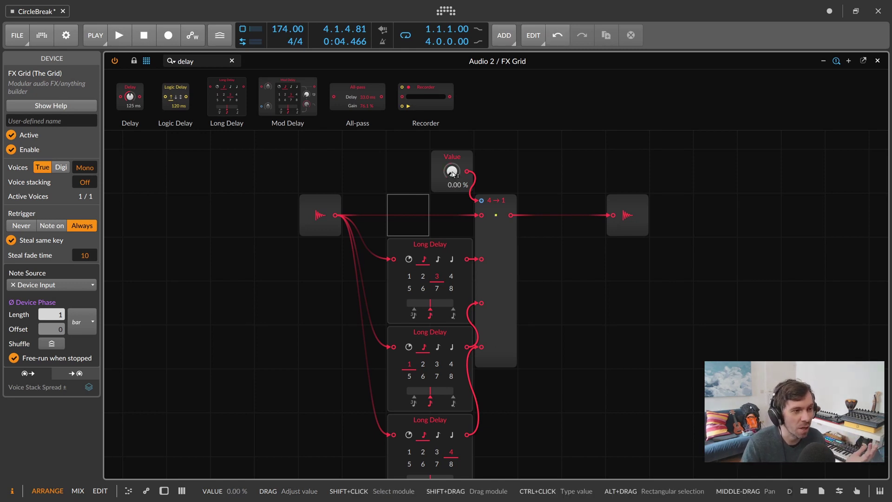
- Move the Value module farther above Merge to make room for another module between them
scroll(493, 172, up, 2)
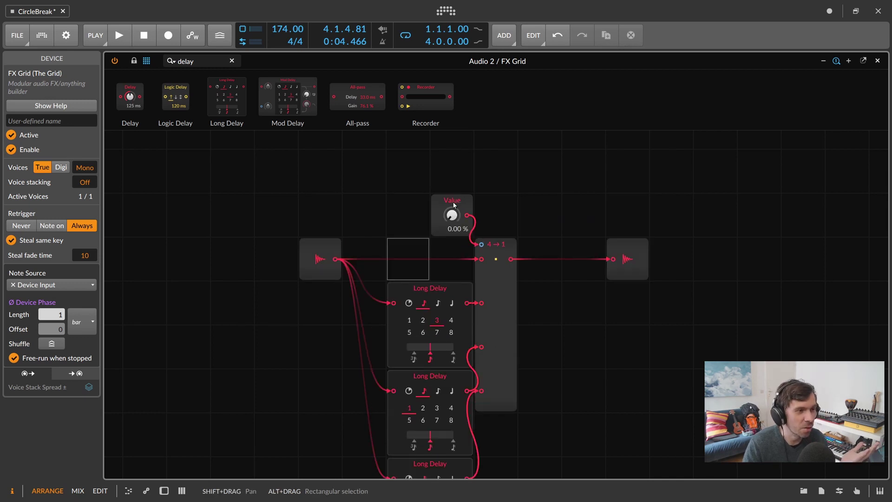
drag(454, 203, 410, 164)
drag(402, 205, 444, 178)
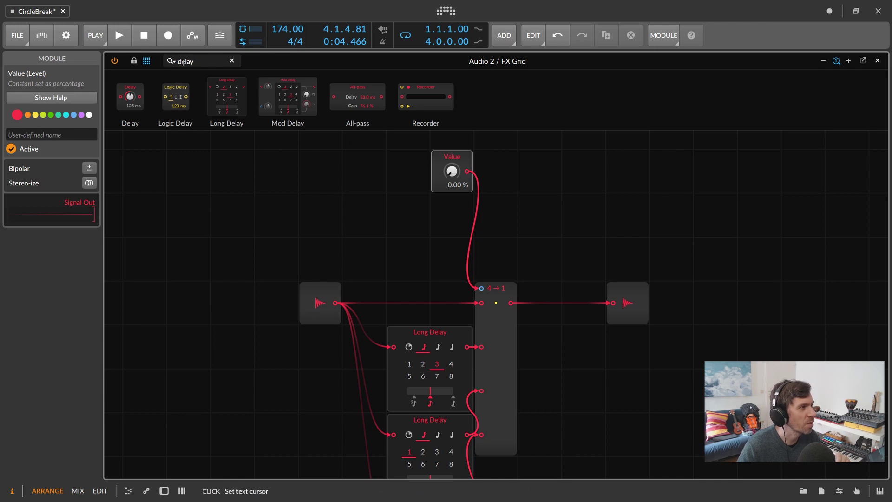
- Add a Sample / Hold module above Merge and wire it between the Value output and Merge's select input
click(148, 61)
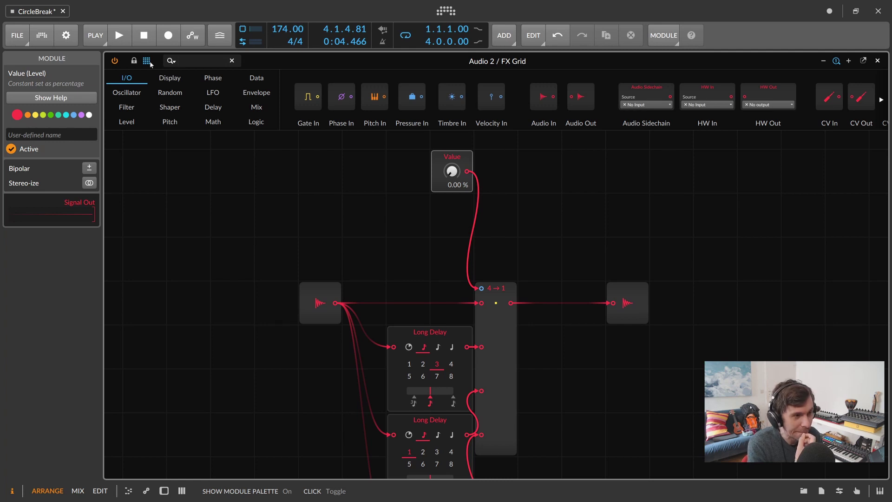
text(hold)
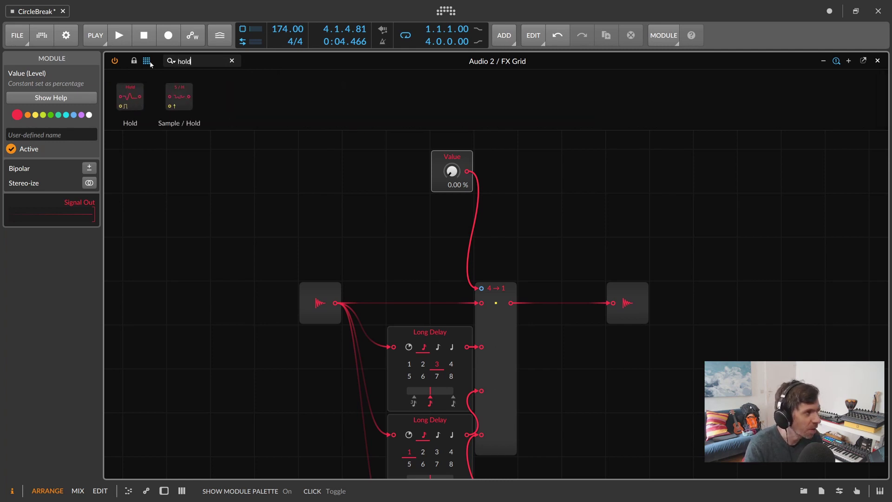
drag(179, 97, 453, 260)
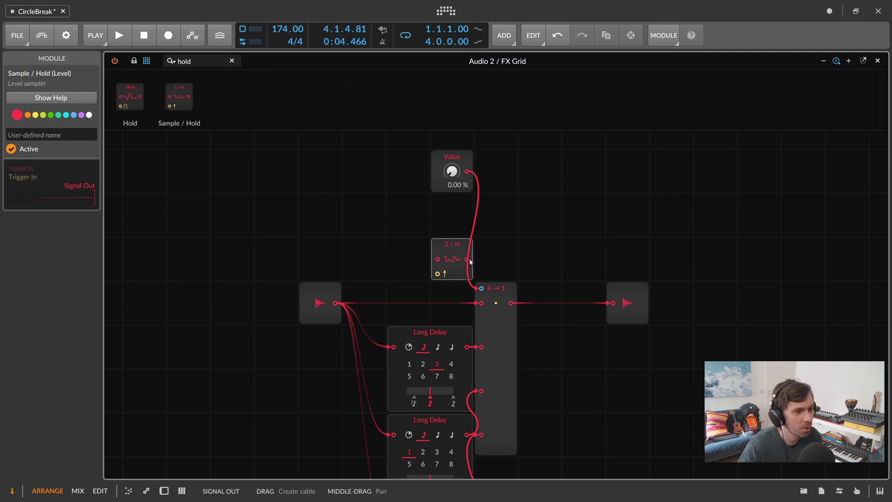
drag(482, 291, 482, 289)
drag(467, 172, 411, 221)
click(496, 209)
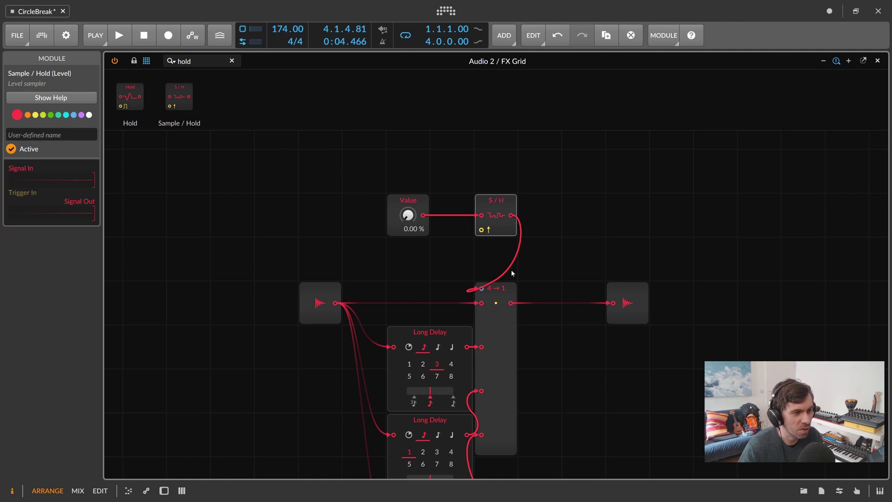
click(495, 302)
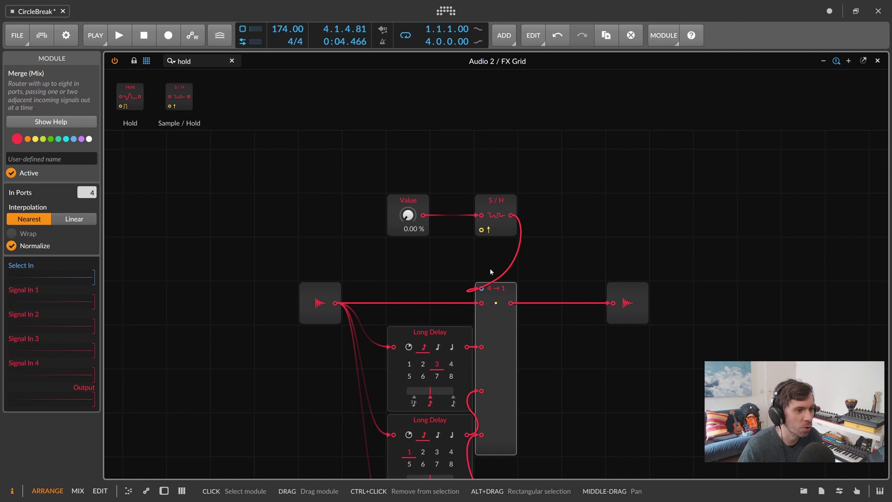
- Add a Gates module below Value, activate all its steps and set its step count to 4
drag(199, 61, 133, 60)
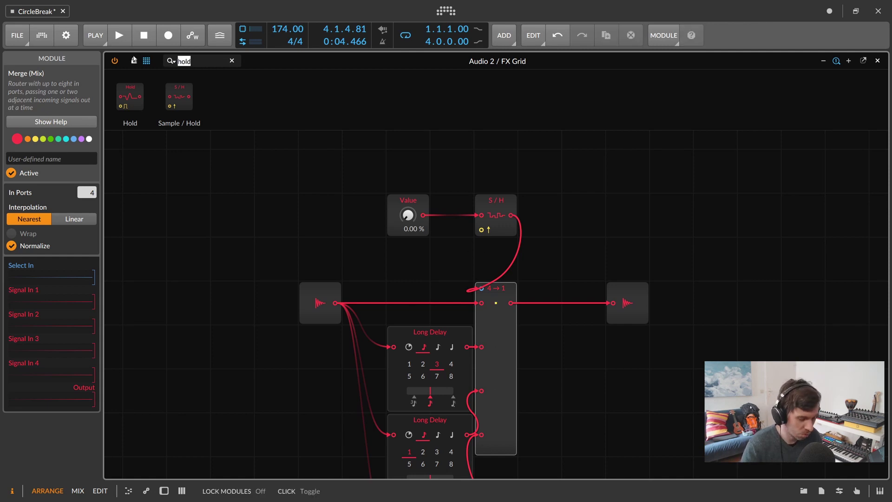
text(gate)
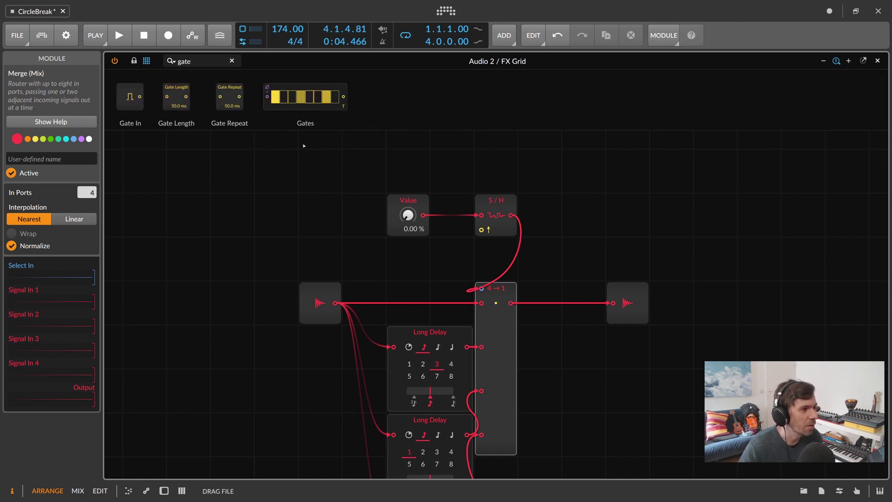
mouse_move(304, 145)
mouse_down()
mouse_move(307, 251)
mouse_move(391, 258)
mouse_up()
click(410, 262)
click(425, 249)
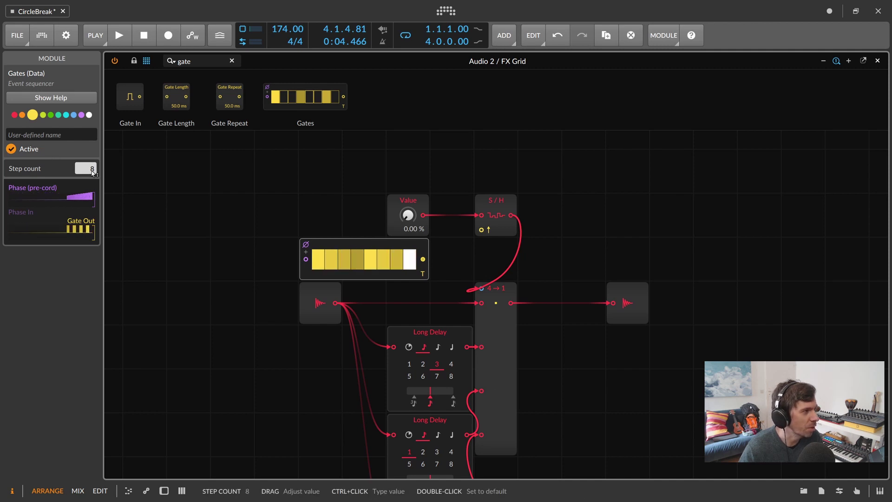
drag(89, 168, 88, 188)
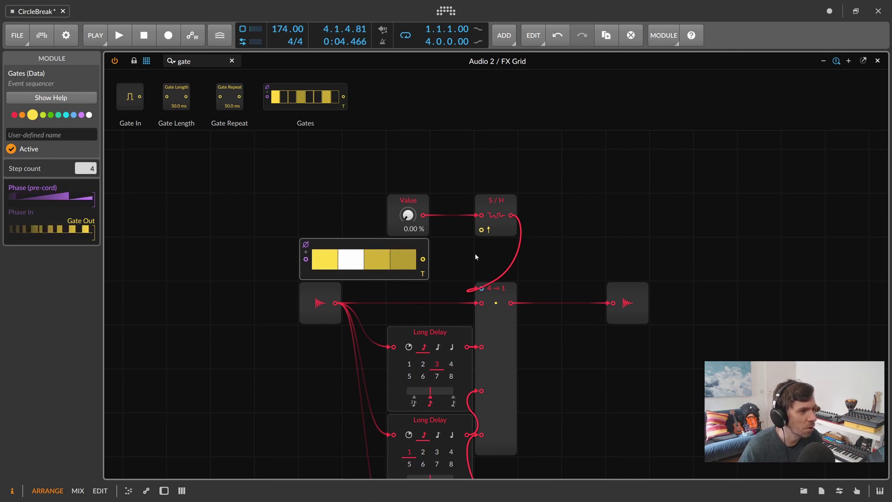
- Connect the Gates output to the Sample / Hold trigger input
drag(423, 259, 482, 229)
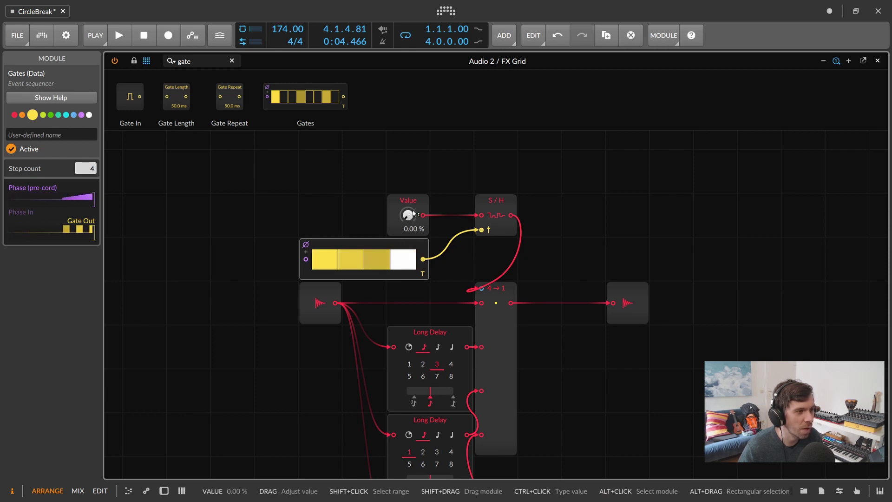
mouse_move(407, 214)
mouse_down()
mouse_move(407, 186)
mouse_move(407, 219)
mouse_up()
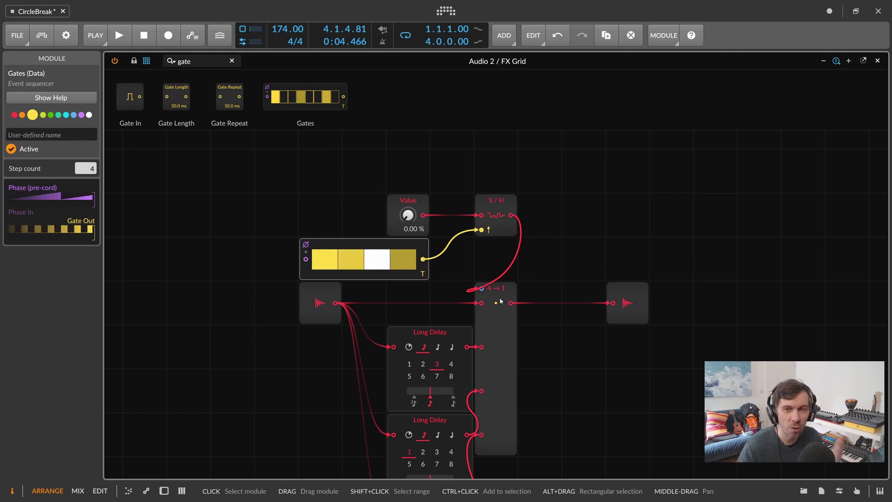
click(339, 164)
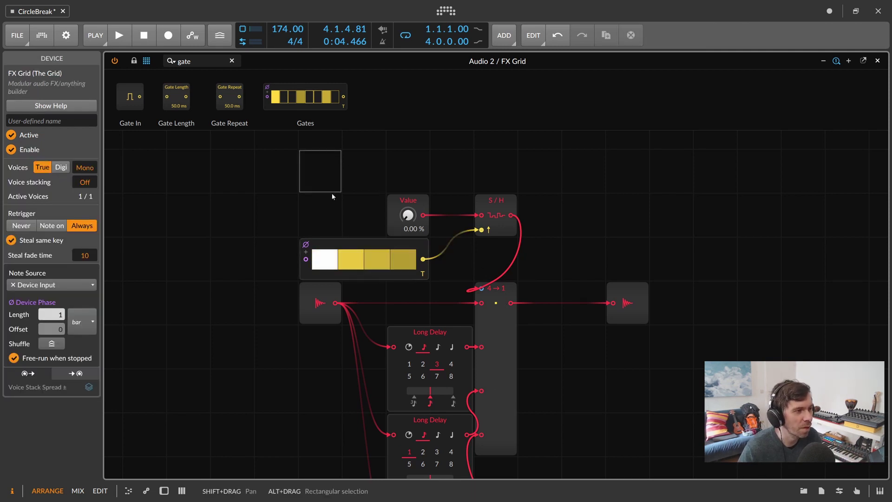
- During playback with Value at 56.9 %, set the three Long Delays to 1, 2 and 3 note units from upper to lower
key(space)
drag(407, 215, 408, 215)
scroll(444, 299, down, 3)
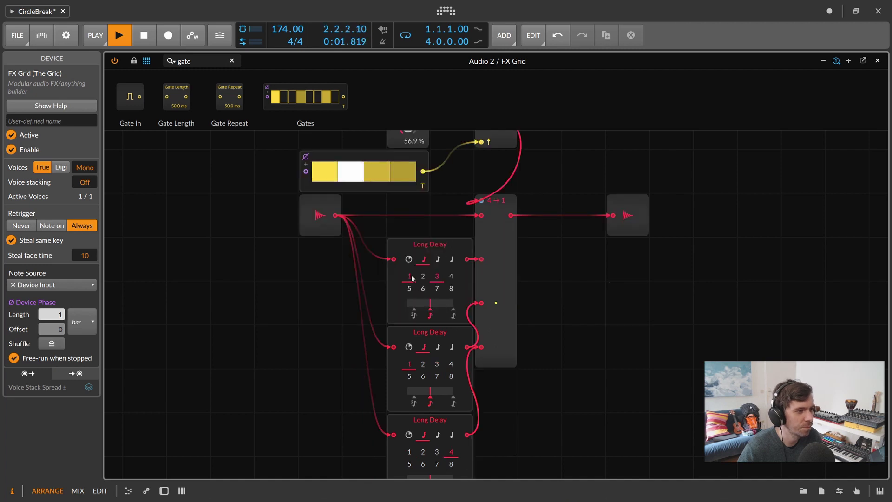
click(427, 364)
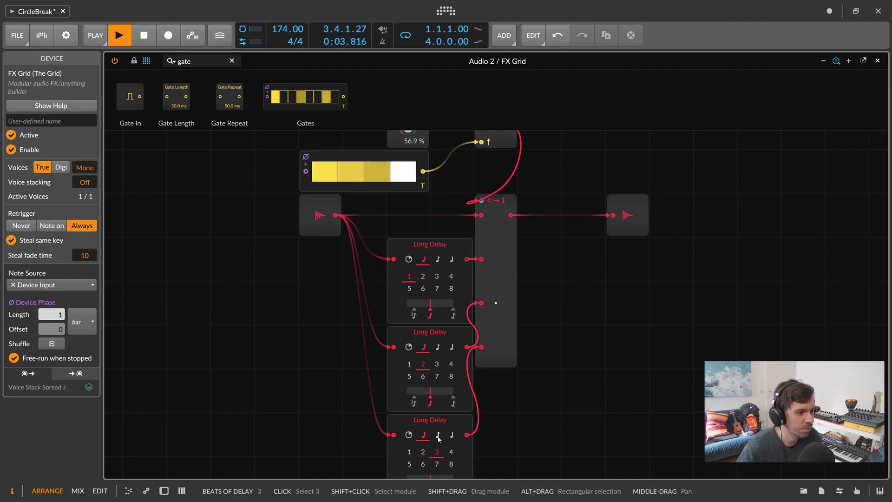
scroll(443, 422, down, 3)
- Audition the new delay times with the Value knob, return it to 0 % and stop playback
scroll(449, 325, up, 4)
drag(408, 171, 408, 171)
key(space)
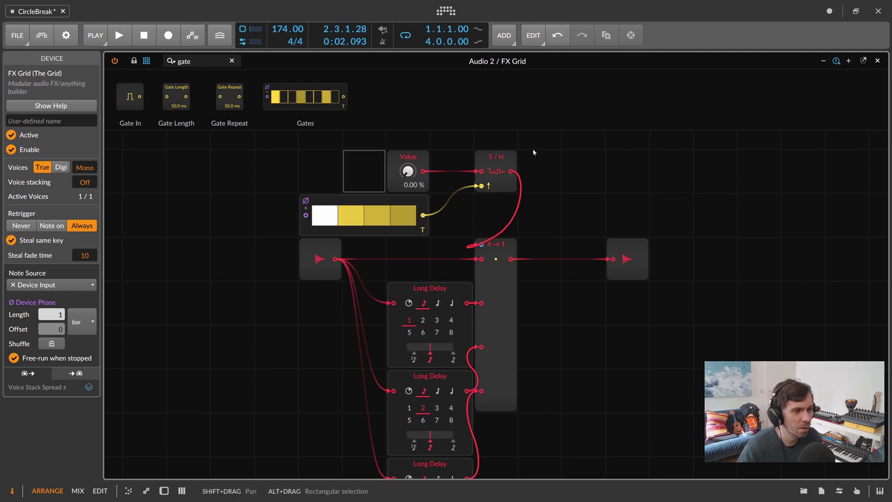
- Leave the Grid editor, show the Audio 2 device chain and reopen the FX Grid patch above it
click(877, 61)
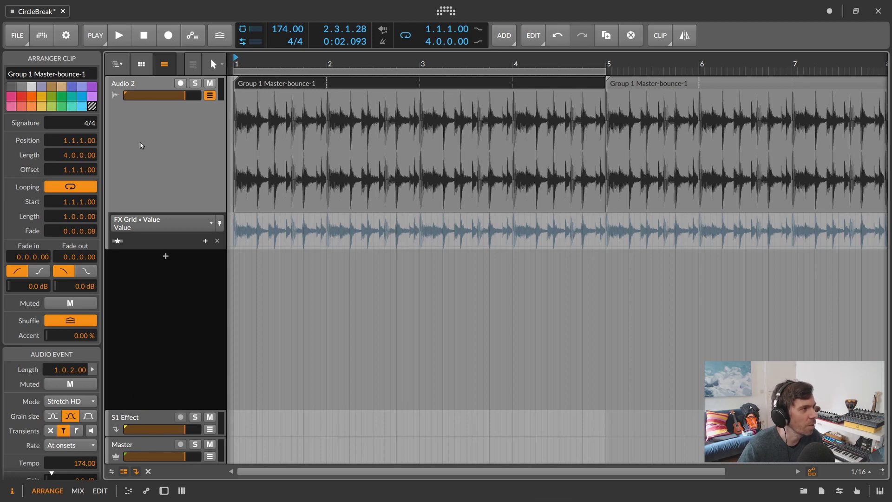
click(149, 85)
key(d)
click(227, 383)
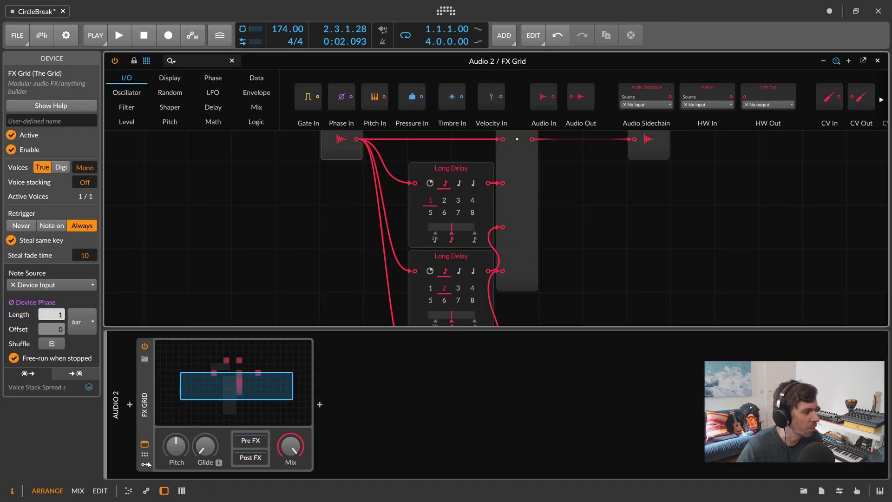
- Add a Macro modulator to the FX Grid device and rename it Mod
click(146, 464)
click(163, 360)
text(mac)
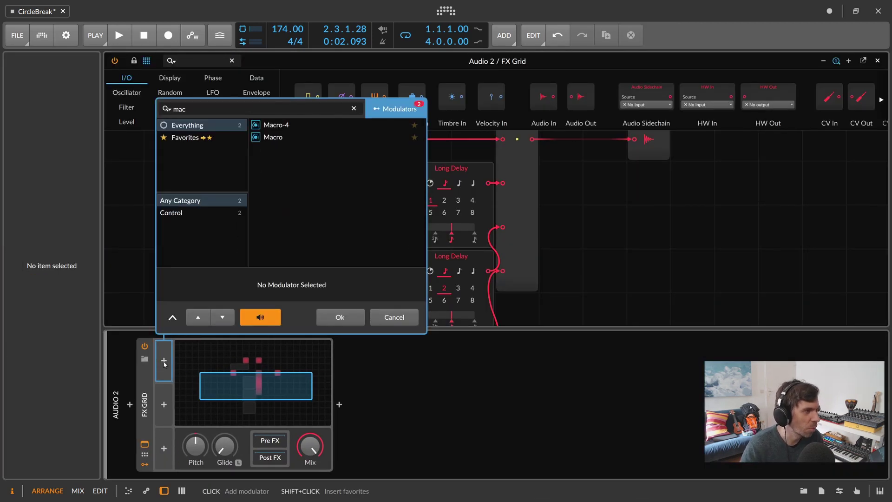
key(Down)
key(Down)
key(Return)
click(178, 344)
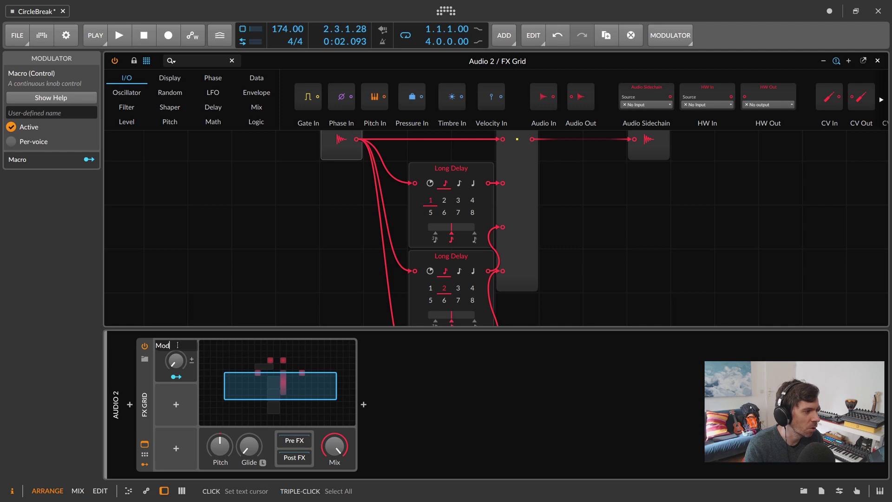
key(Return)
- Map the Mod macro to the Value module's knob with a modulation amount of 1.000
click(176, 377)
scroll(431, 228, up, 5)
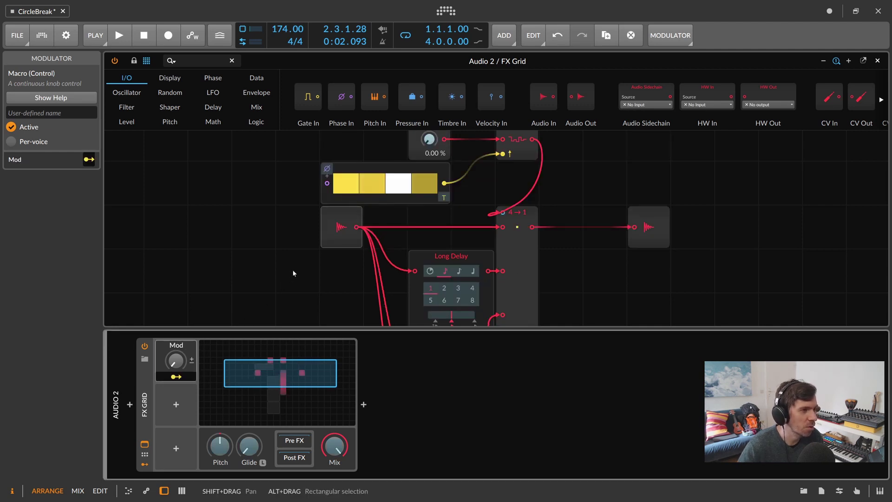
drag(431, 228, 431, 214)
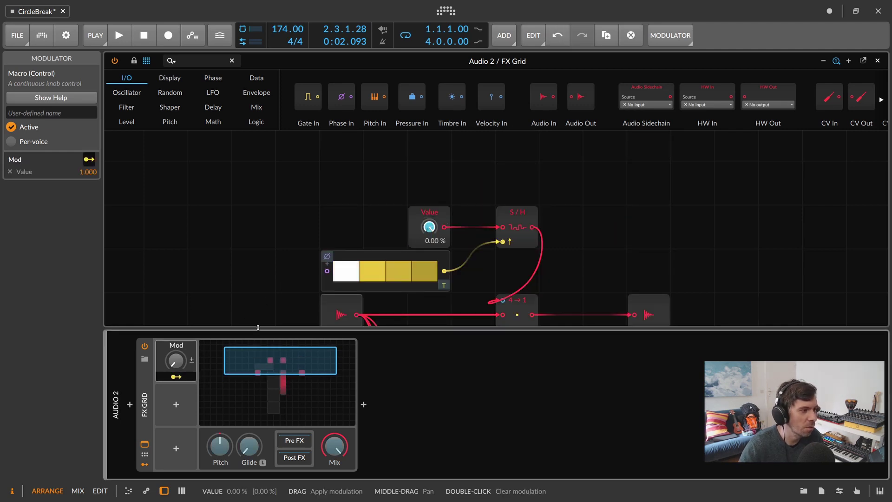
- Return to the arrangement and show the Mod macro in Audio 2's automation lane
click(877, 61)
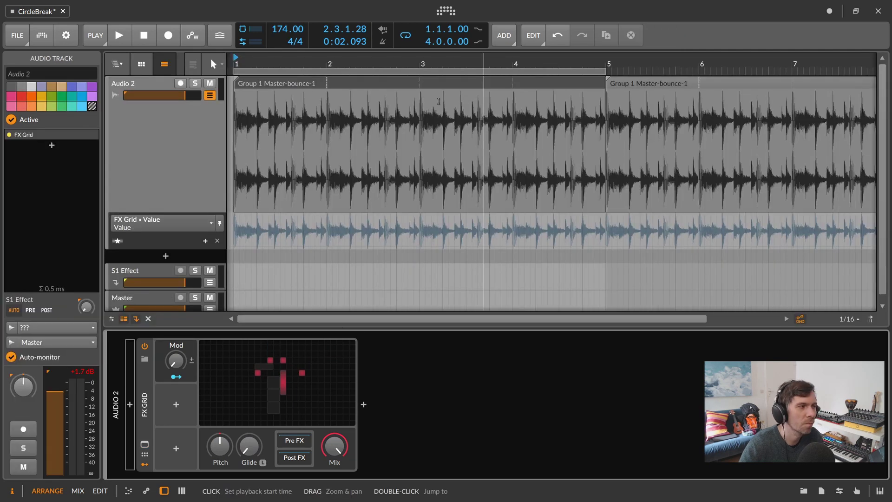
click(176, 361)
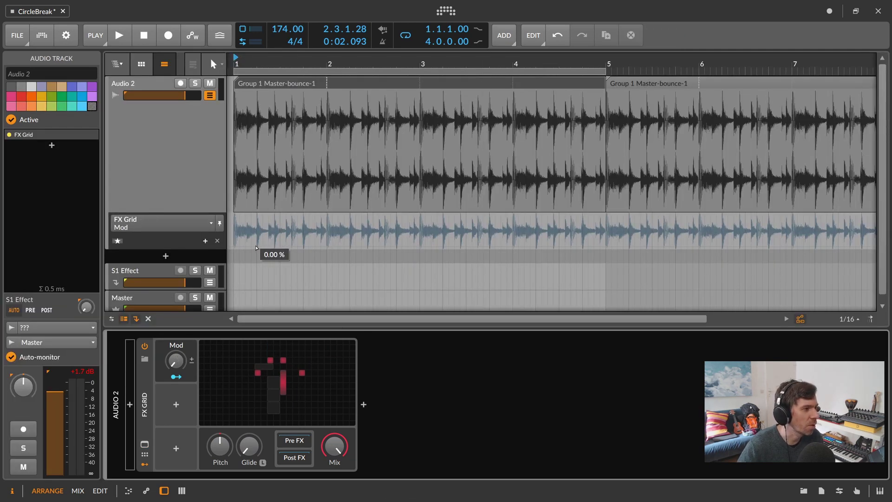
- Draw a rising Mod automation ramp over the second half of bar 4, dropping to 0% at 5.1.1.00, audition it and bend it upward
double_click(565, 246)
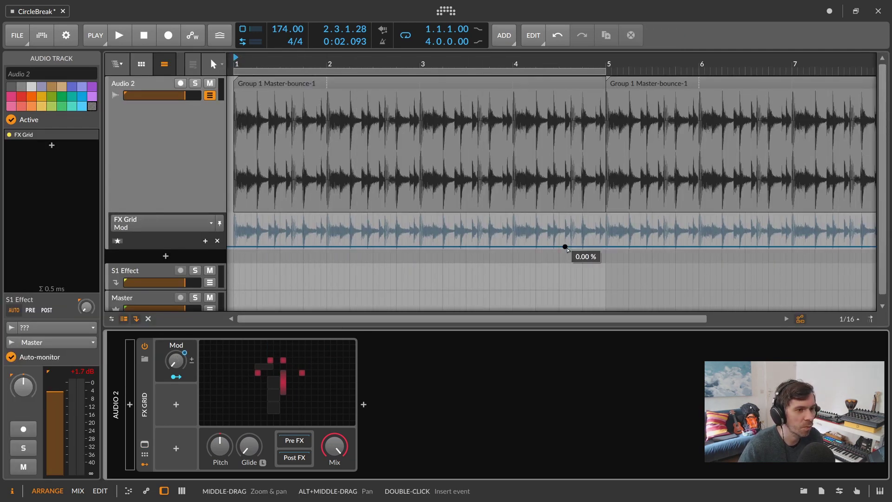
mouse_move(592, 247)
mouse_down()
mouse_move(611, 215)
mouse_move(606, 247)
mouse_up()
double_click(615, 216)
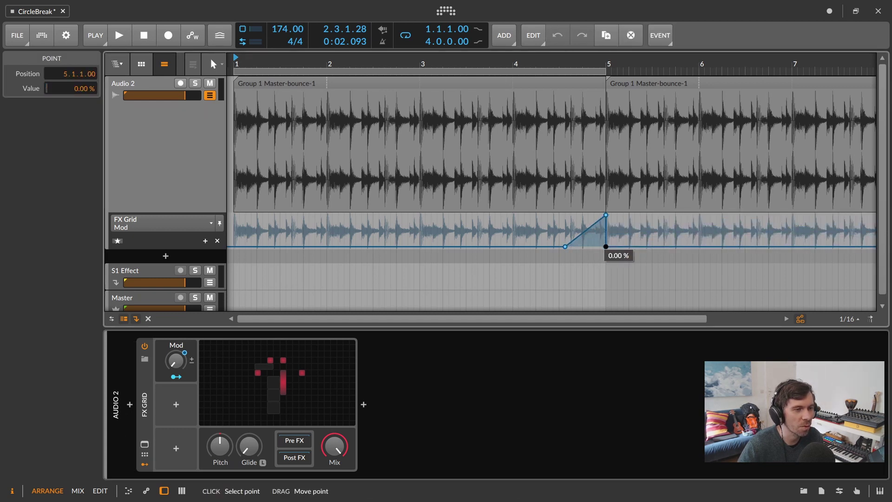
click(542, 66)
key(space)
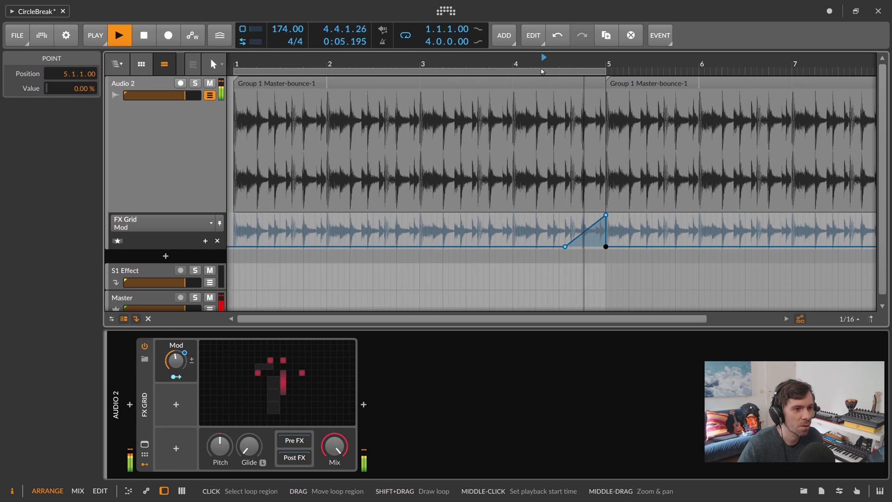
drag(586, 230, 587, 205)
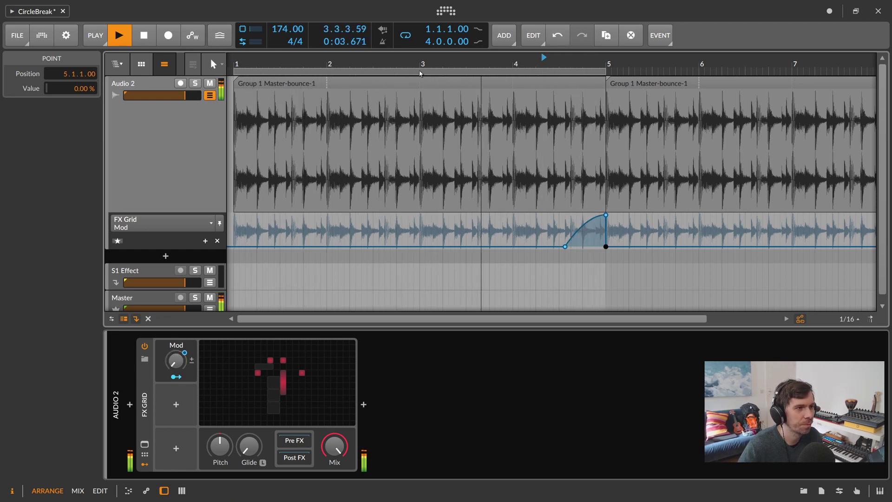
- Loop only bar 4 during playback, bend the Mod ramp inward, and move its peak to 4.3.3.00
drag(234, 71, 525, 79)
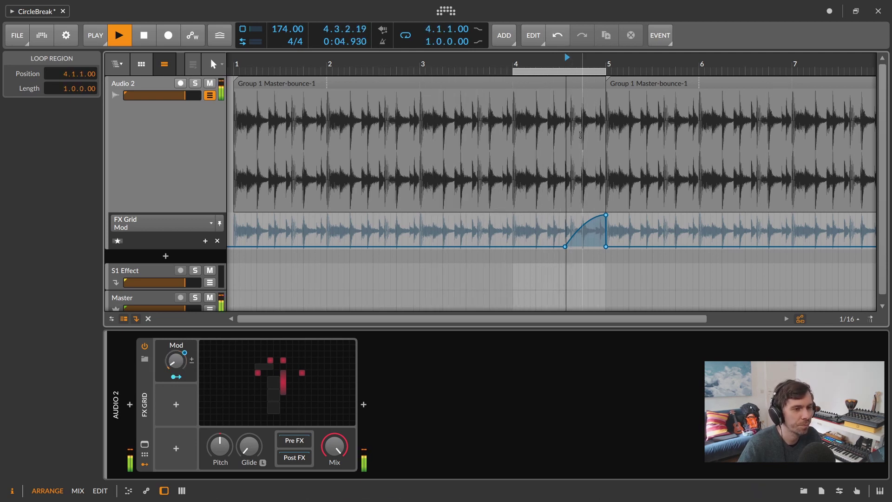
click(589, 222)
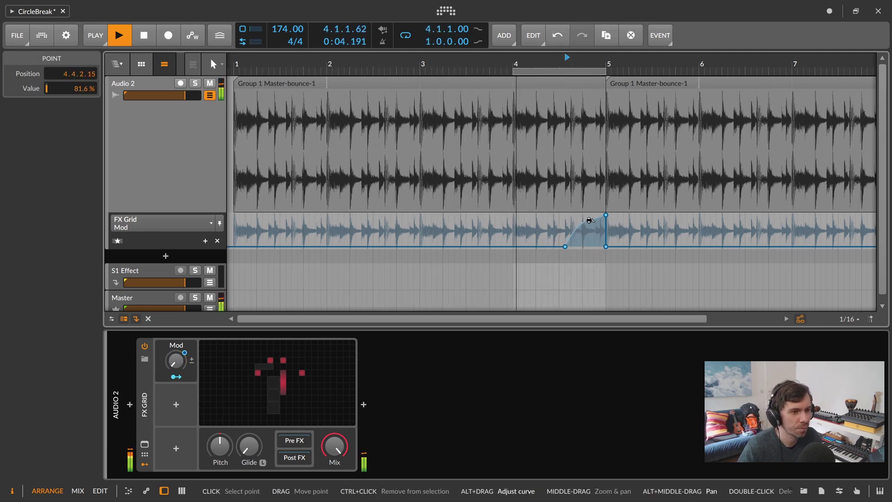
double_click(589, 222)
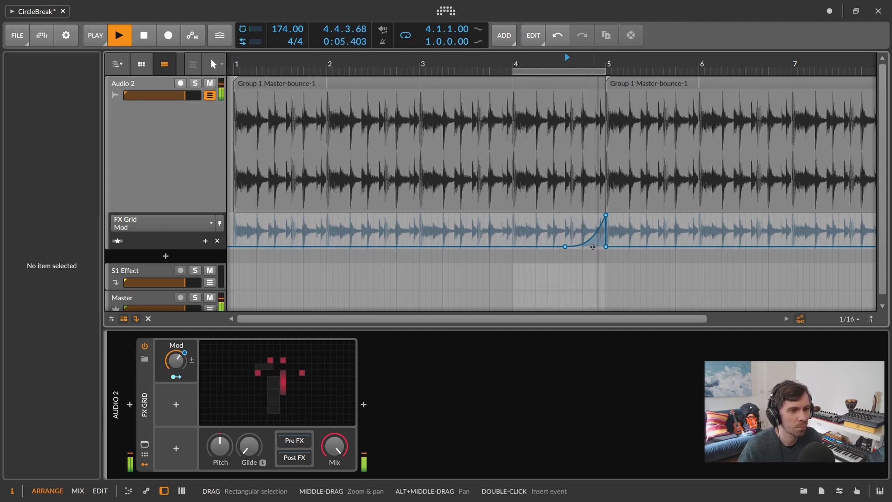
drag(606, 215, 571, 216)
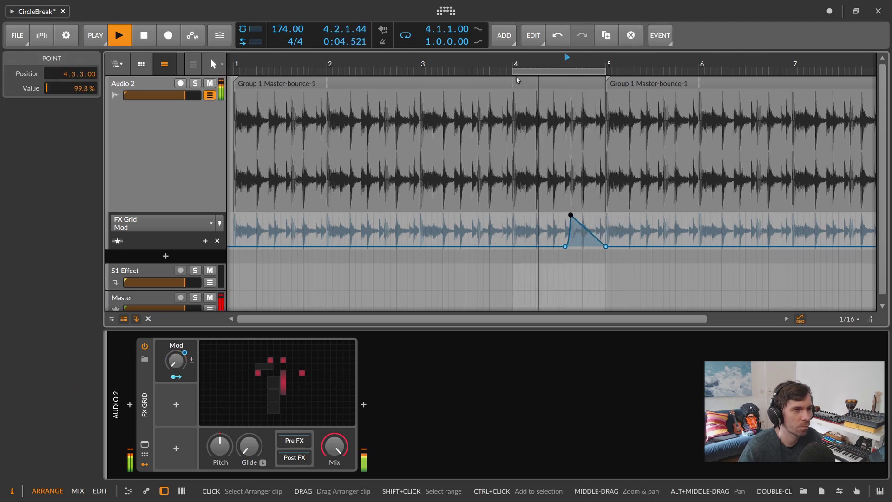
- Restore the four-bar loop from 1.1.1.00, stop playback, and add a Mod automation spike in the second half of bar 2 with a concave decay
drag(513, 72, 235, 72)
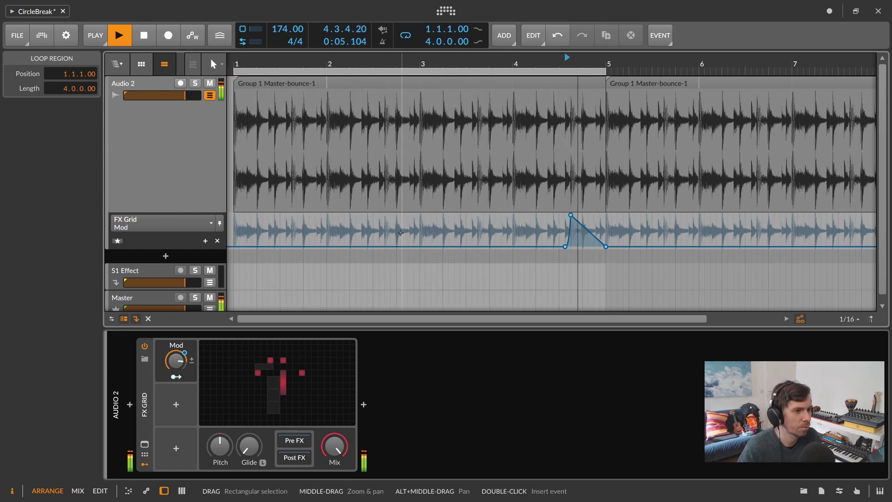
key(space)
click(381, 246)
click(414, 246)
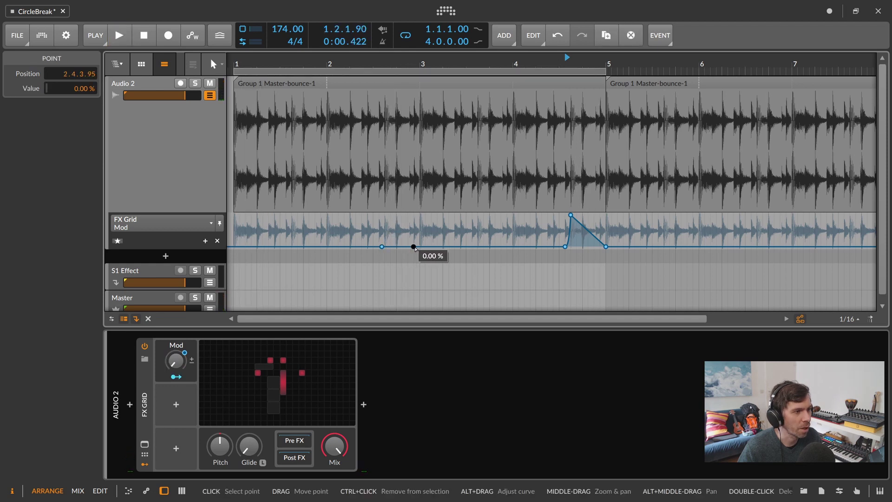
drag(396, 247, 381, 215)
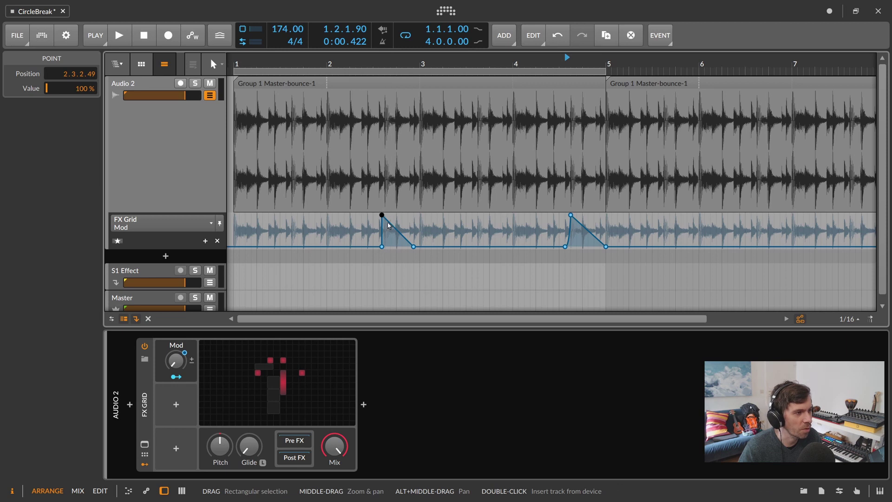
mouse_move(392, 255)
mouse_down()
mouse_move(375, 212)
mouse_move(381, 247)
mouse_move(373, 246)
mouse_move(392, 240)
mouse_up()
click(402, 227)
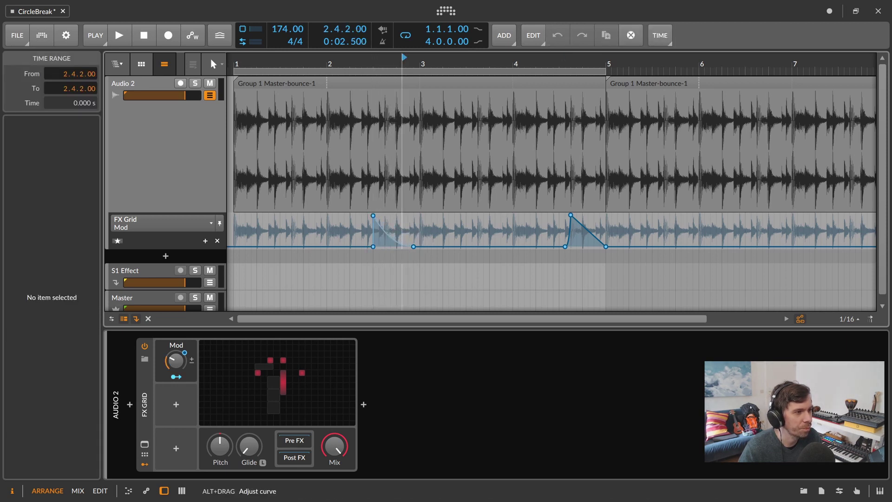
- Audition the bar 2 automation spike and move its peak to 2.4.1.00 at about 99%
key(space)
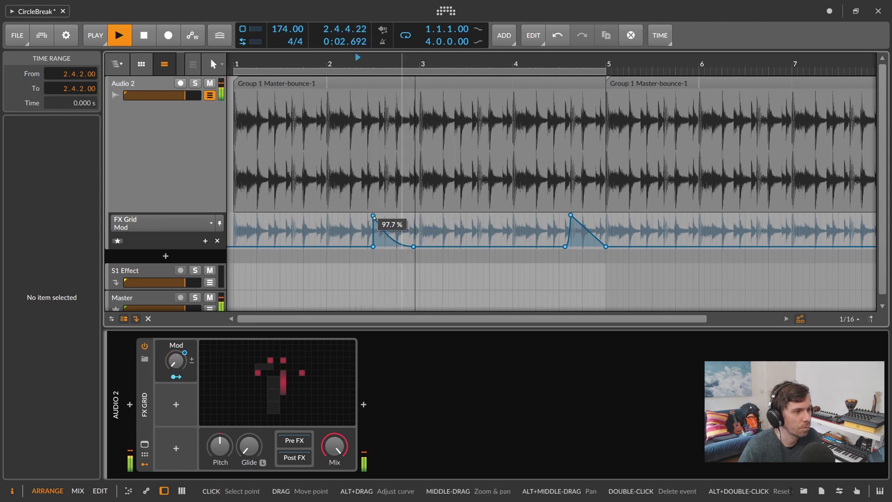
drag(373, 216, 396, 215)
key(space)
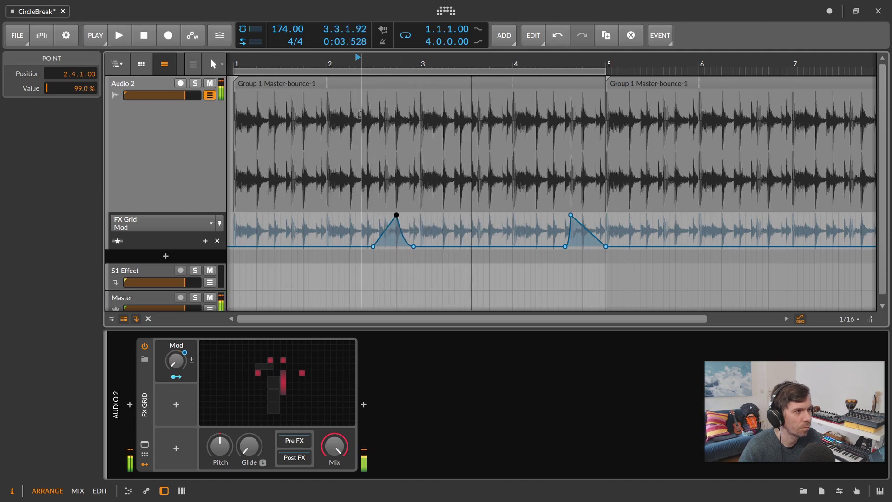
- Draw a Mod automation shape curving from 100% at 3.3.1.00 down to 0% at bar 4, audition it looped, and restore the four-bar loop
drag(359, 63, 360, 75)
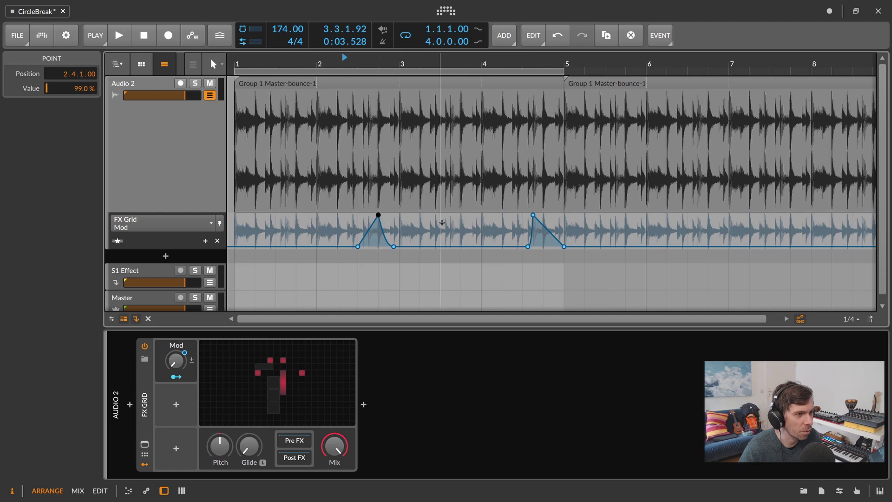
drag(267, 73, 441, 73)
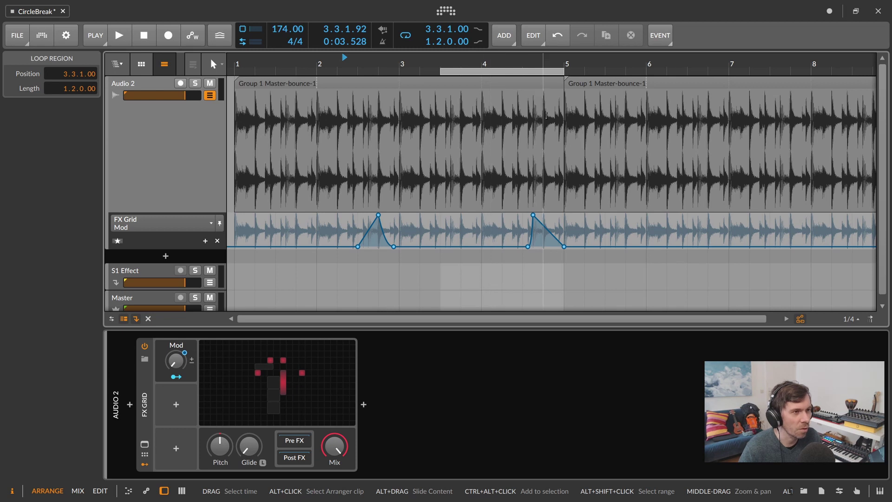
click(440, 63)
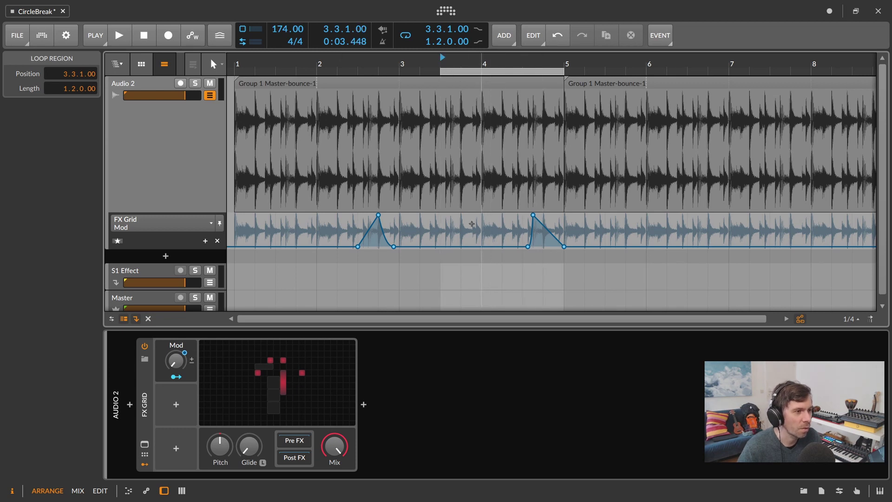
click(456, 247)
drag(482, 247, 440, 246)
mouse_move(461, 217)
mouse_down()
mouse_move(441, 216)
mouse_move(468, 238)
mouse_move(463, 212)
mouse_up()
key(space)
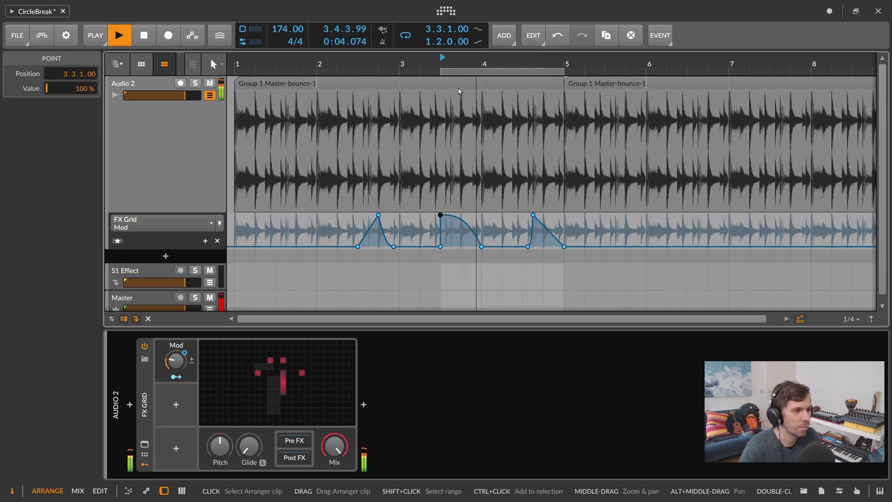
drag(441, 100, 242, 101)
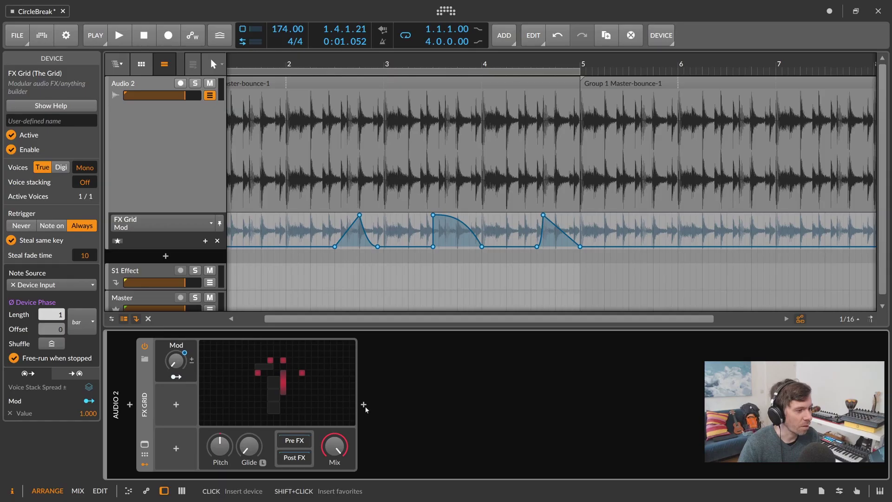
- Insert a second FX Grid after the existing one, open its patch, and move the Audio In module farther from Audio Out
click(366, 407)
text(fx)
key(Down)
key(Return)
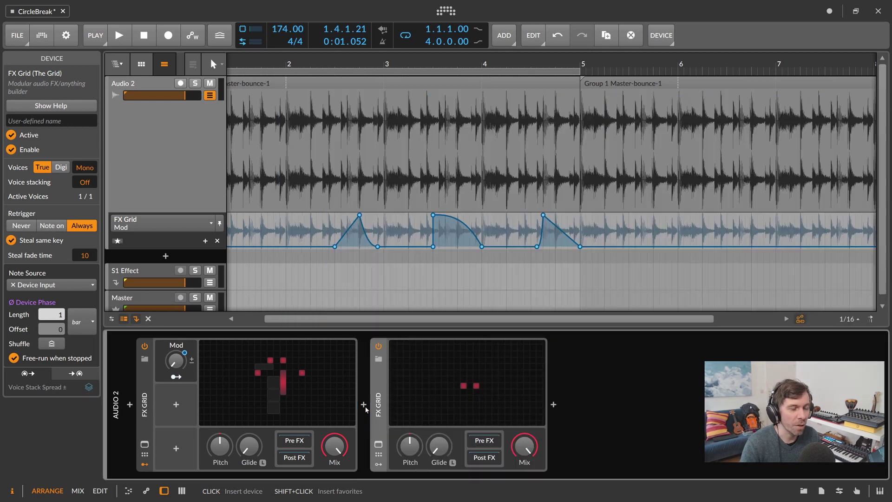
click(405, 389)
drag(445, 245, 297, 256)
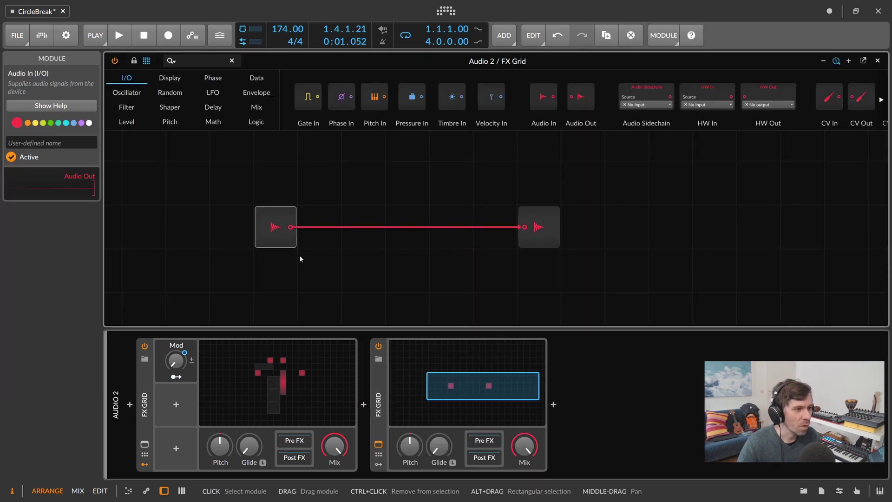
- Add a Mod Delay module below the audio modules and cable Audio In through it to Audio Out
click(197, 59)
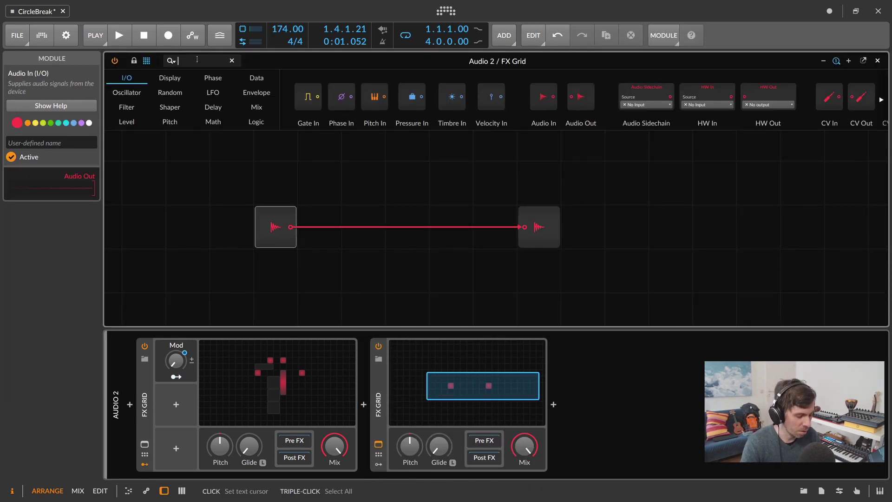
text(mod)
drag(171, 96, 508, 291)
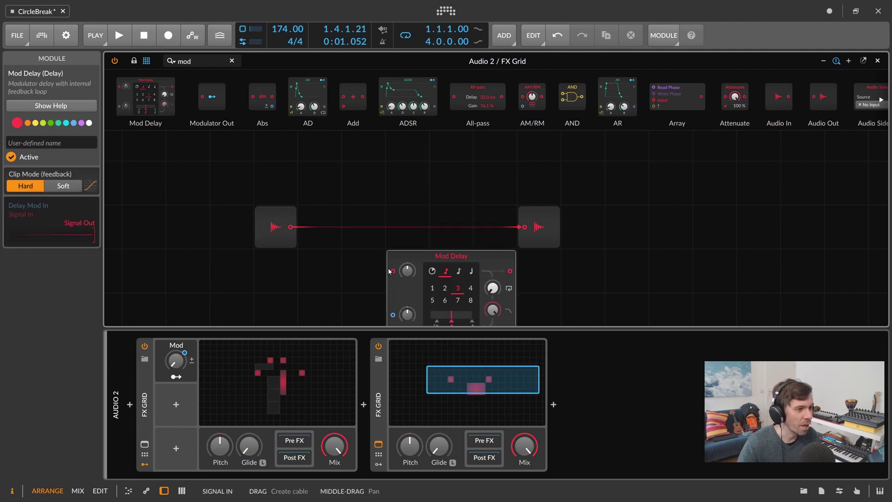
drag(492, 200, 493, 176)
scroll(435, 278, up, 1)
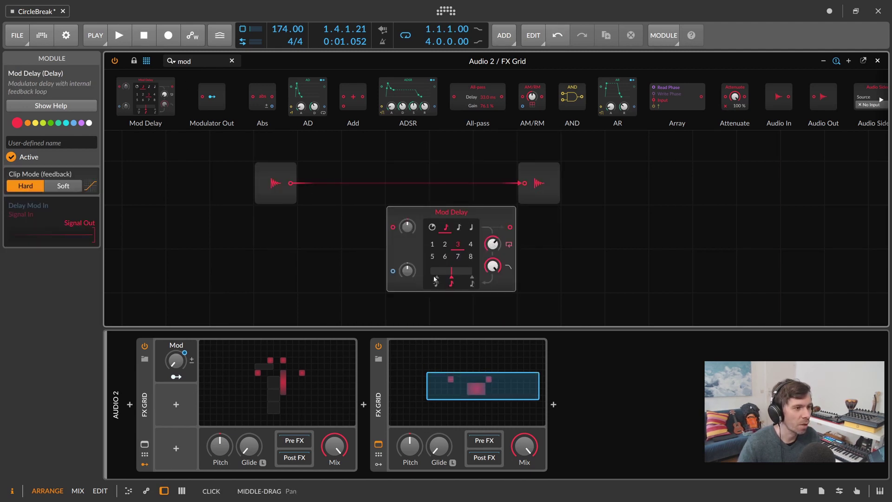
drag(404, 248, 361, 239)
drag(290, 182, 349, 226)
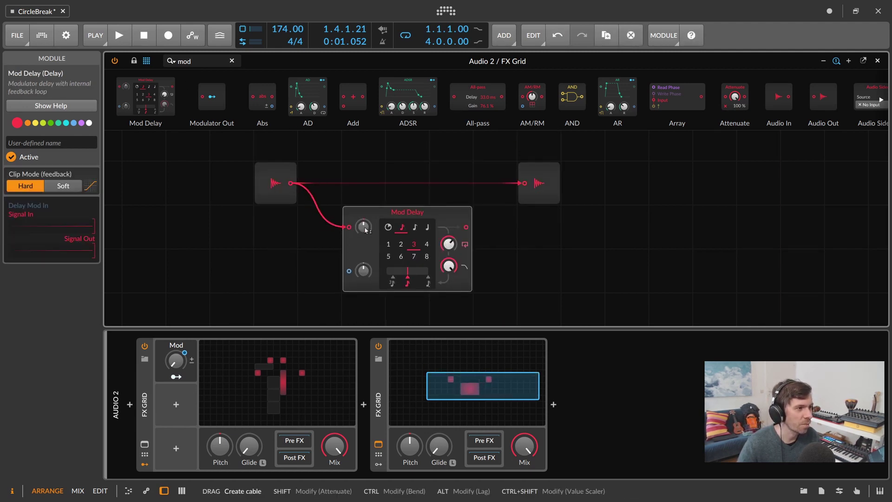
drag(466, 227, 524, 183)
- Start playback and set the Mod Delay time to one 16th with feedback raised to about 84%
key(space)
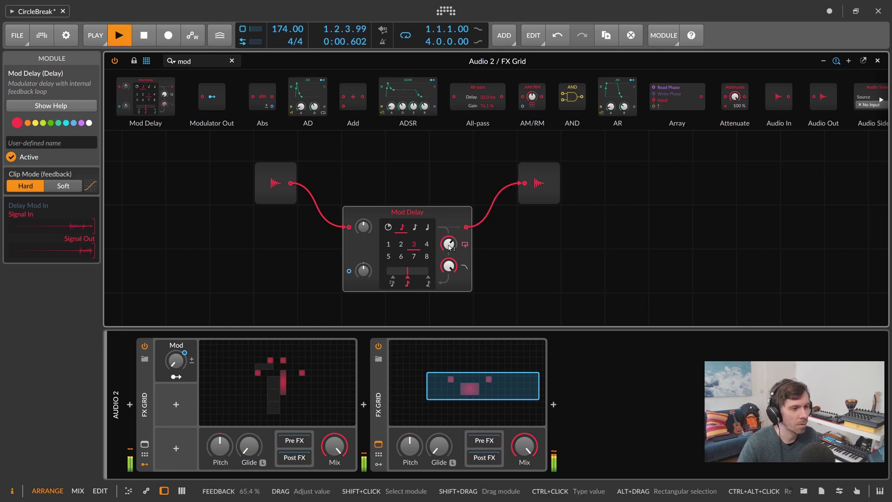
click(388, 246)
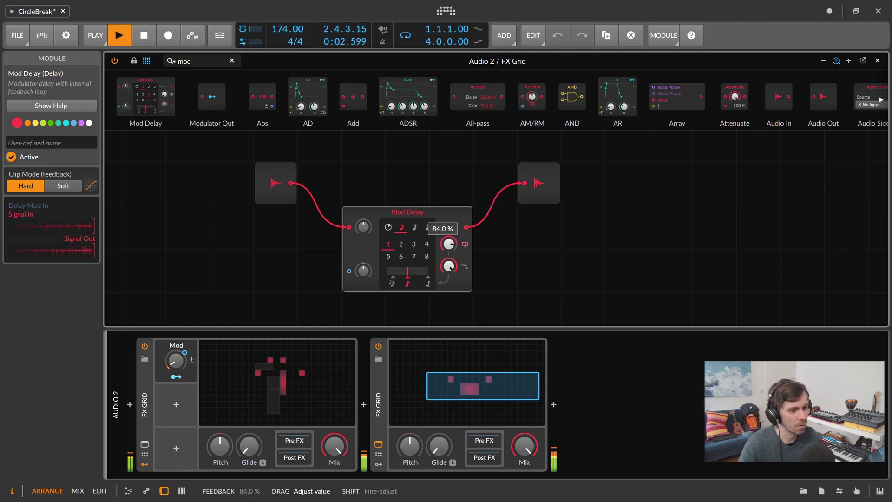
drag(448, 244, 450, 250)
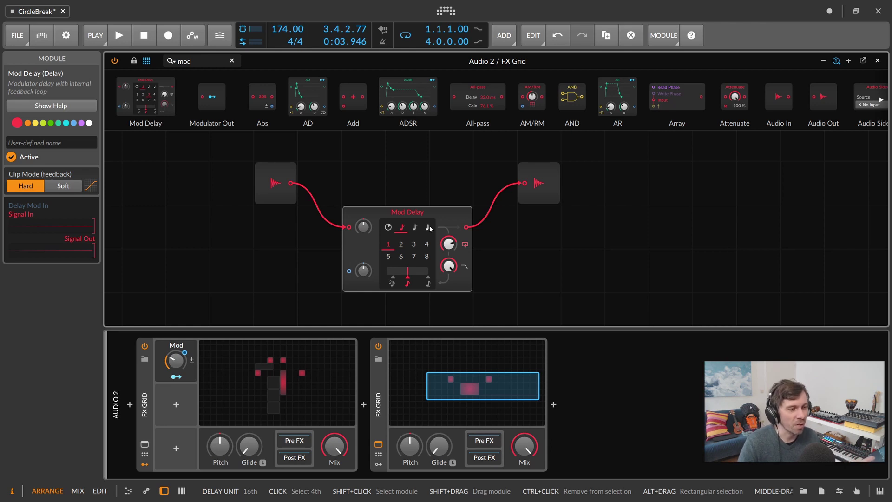
- Insert a Select module into the cable between Audio In and Mod Delay, and move Audio In farther away to make room
click(183, 61)
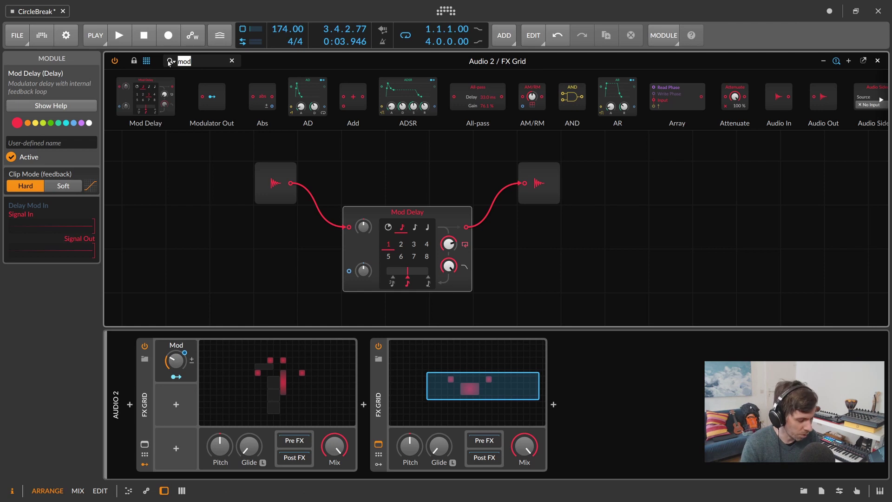
text(selec)
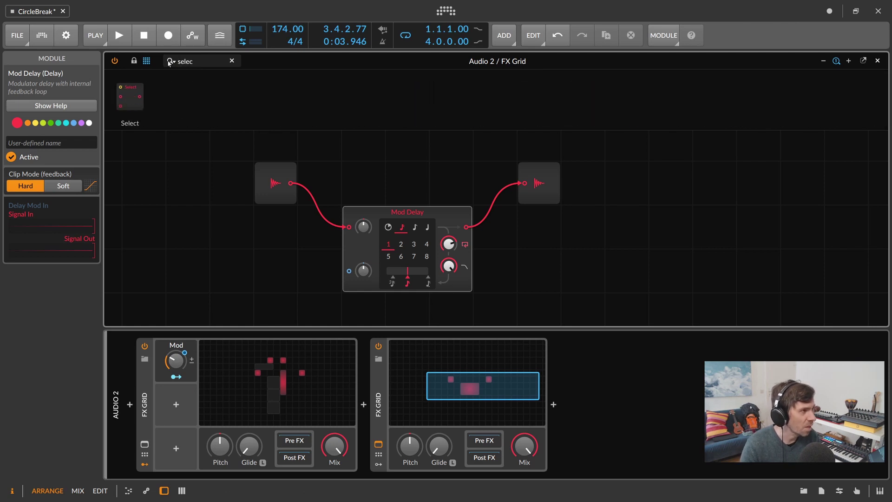
drag(138, 97, 316, 218)
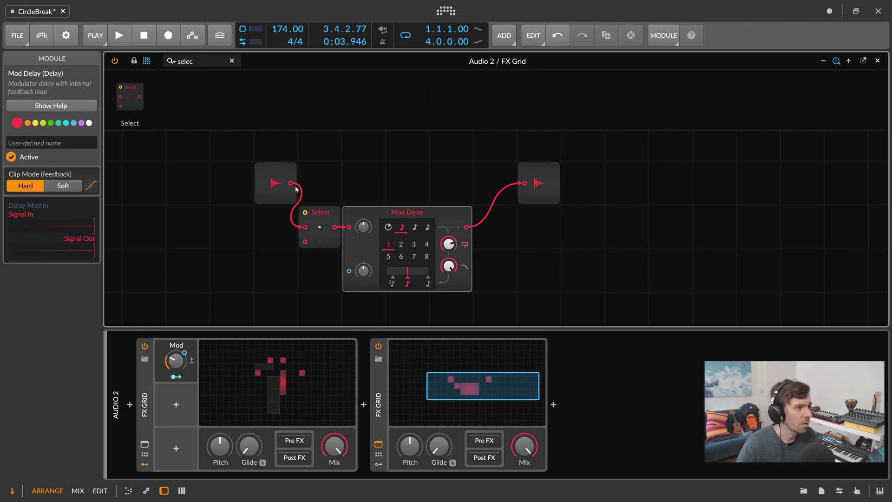
click(270, 180)
drag(271, 180, 226, 181)
- Add a Value module above Select and connect it to Select's selector input
click(211, 83)
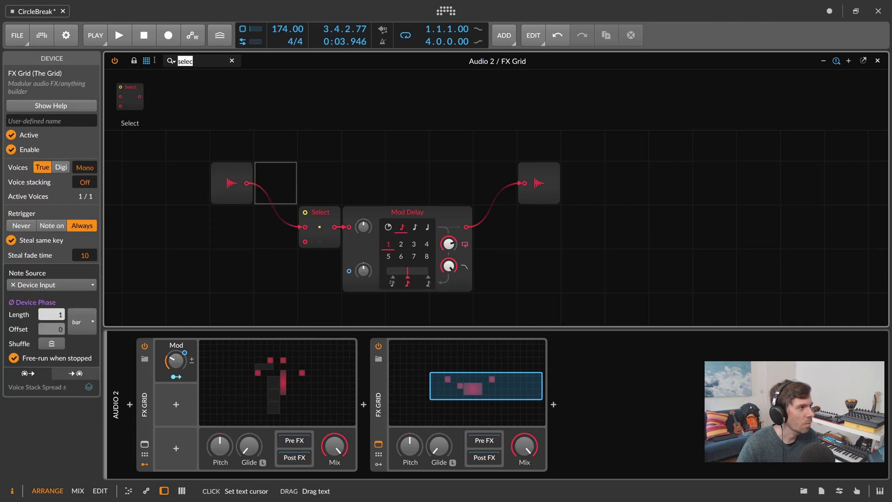
text(valu)
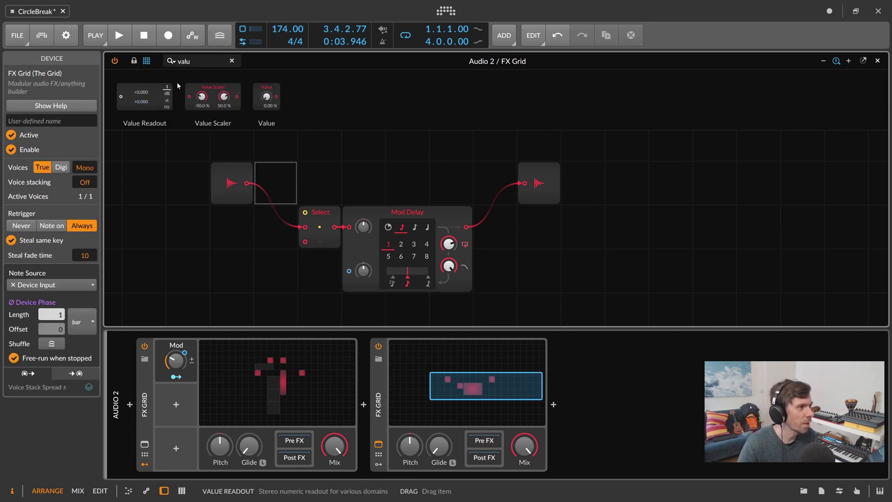
drag(271, 98, 305, 212)
- Audition the gated delay by swinging the Value knob up and down during playback, leave it at 100%, and stop playback
drag(320, 183, 319, 146)
key(space)
drag(320, 187, 320, 226)
drag(321, 186, 321, 145)
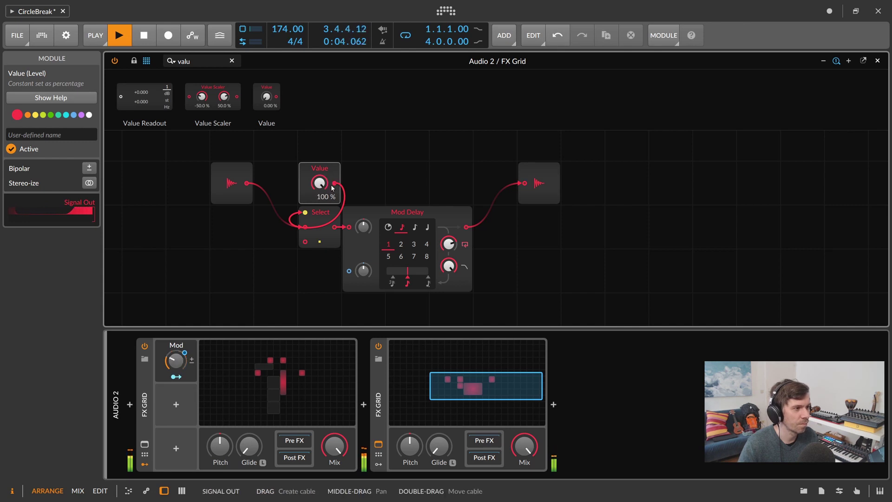
key(space)
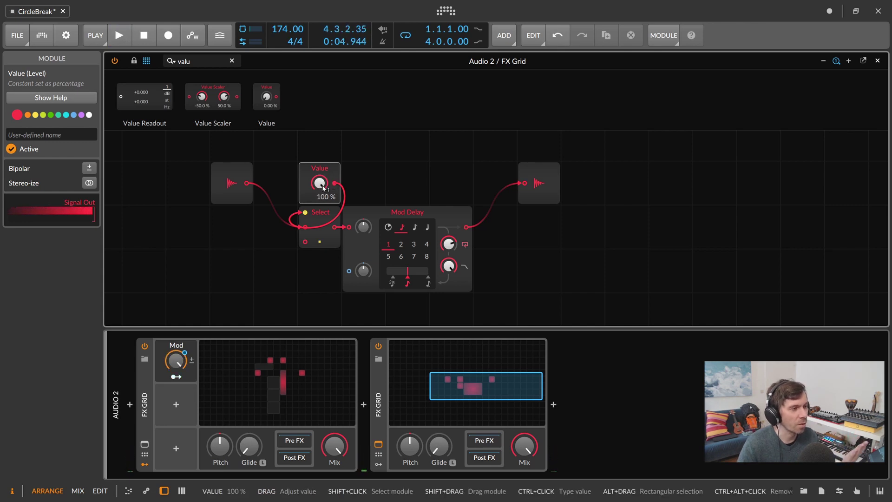
- Set the Value knob to 0%, select Mod Delay, and briefly play the loop
drag(322, 188, 320, 185)
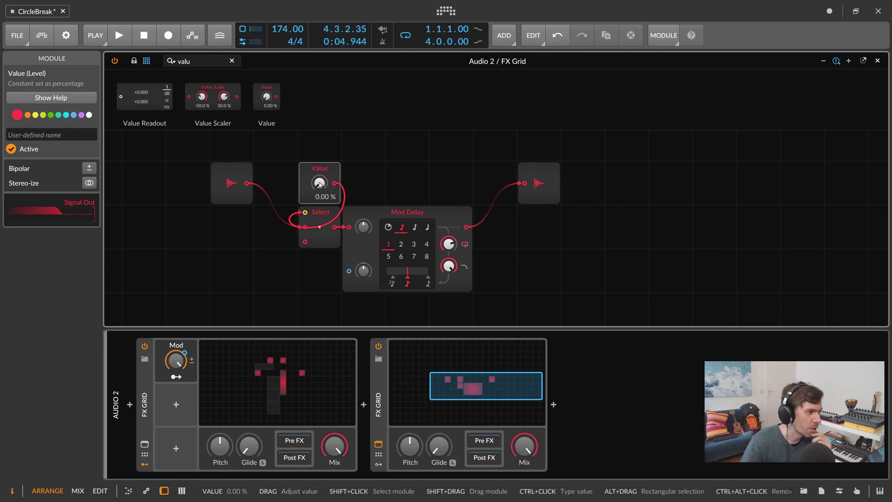
click(396, 213)
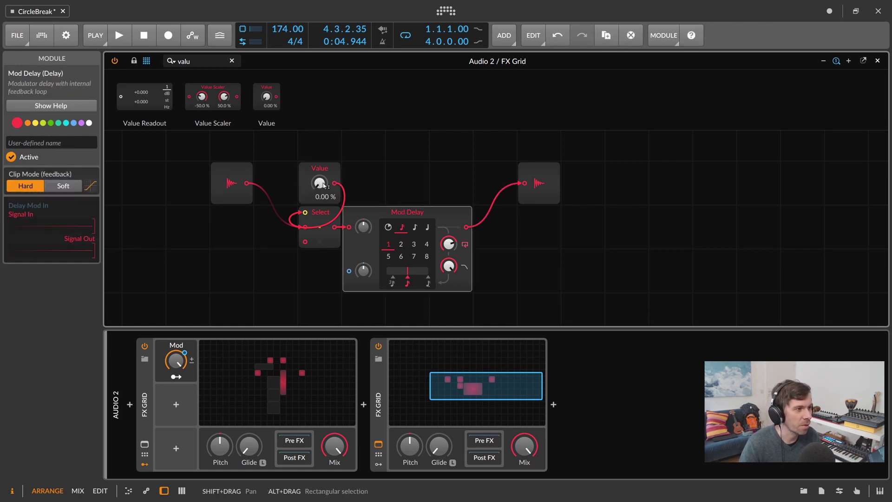
key(space)
key(space)
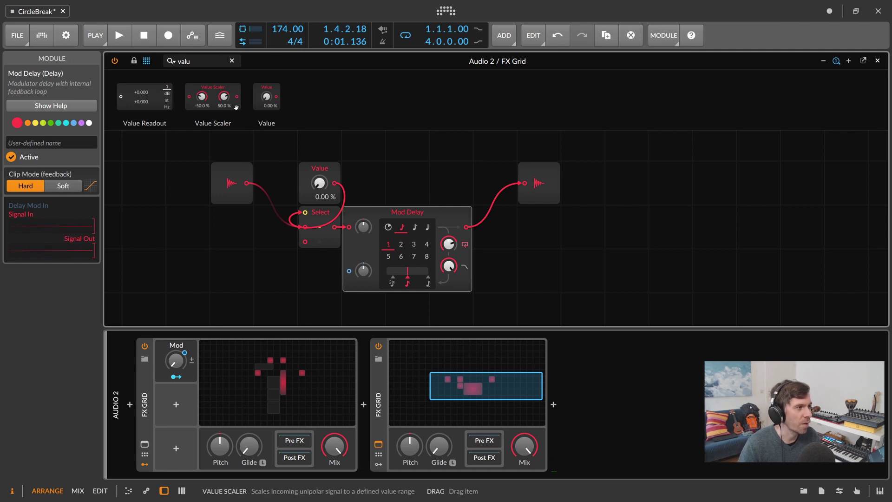
- Insert a second Select before Audio Out, route Mod Delay to its second signal input and Value to its selector input
click(159, 60)
text(se)
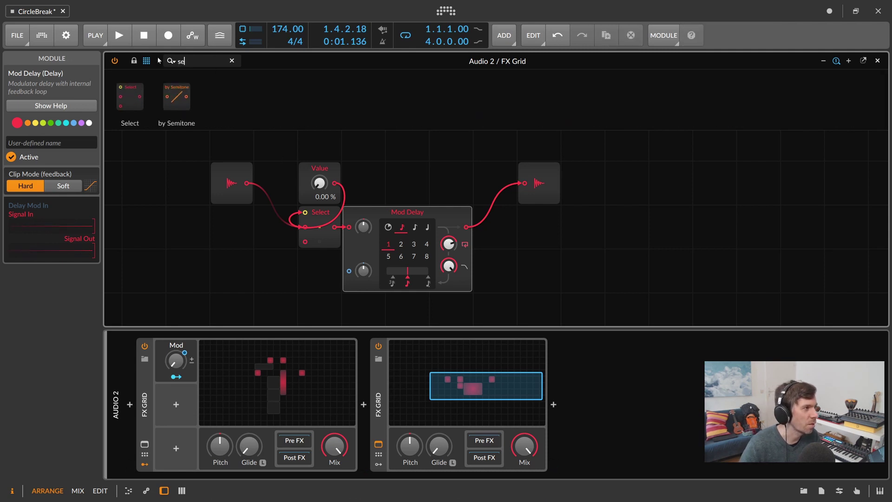
drag(194, 115, 528, 183)
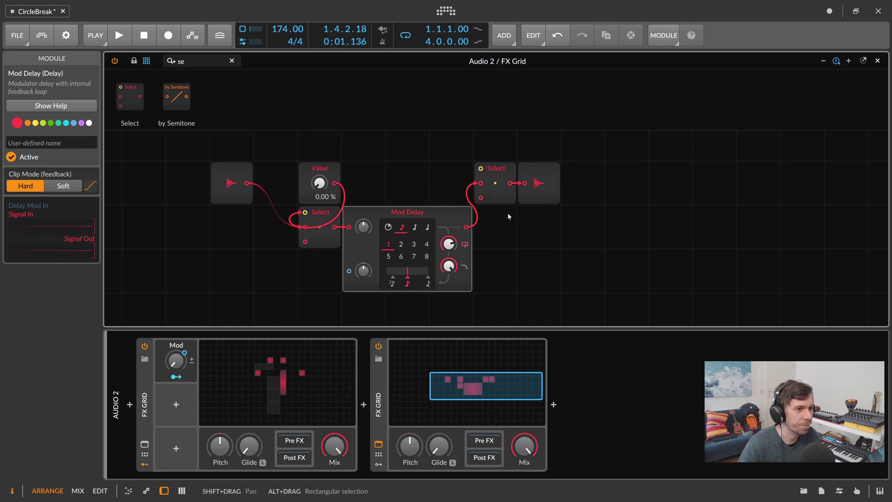
drag(468, 226, 481, 198)
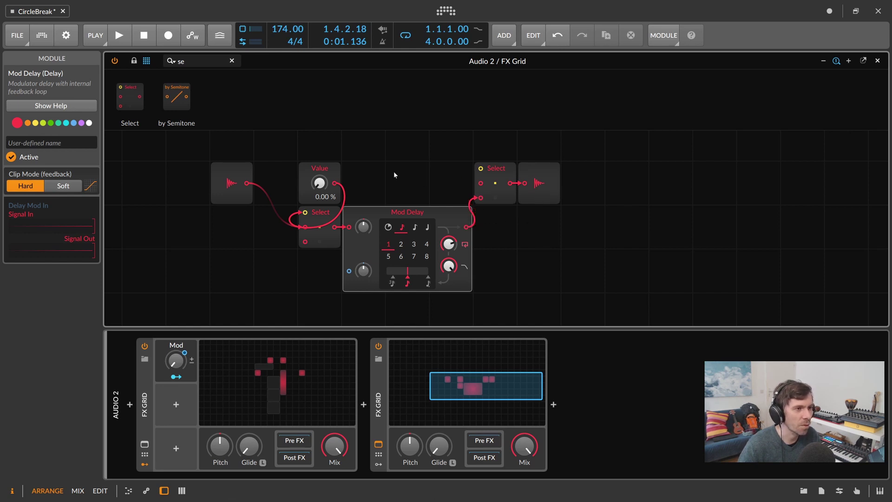
drag(336, 183, 481, 168)
- Start playback, audition the two Select modules by swinging the Value knob up and down, and leave it at 0%
key(space)
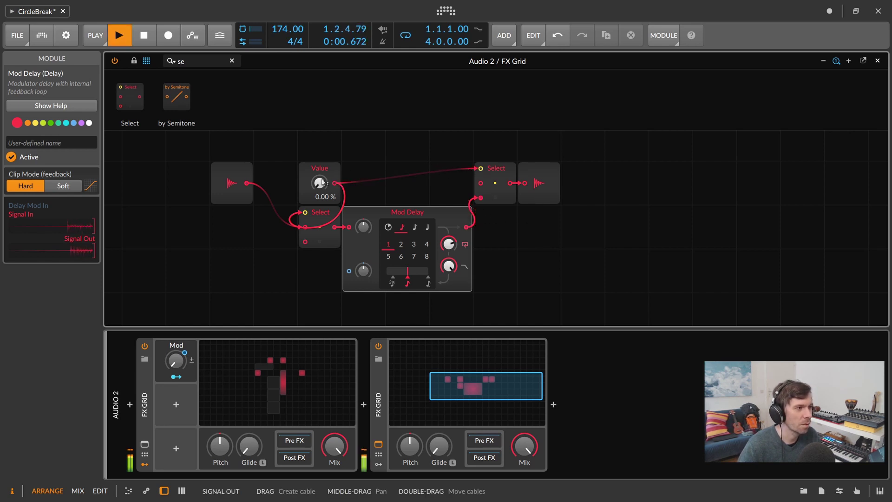
drag(319, 183, 319, 154)
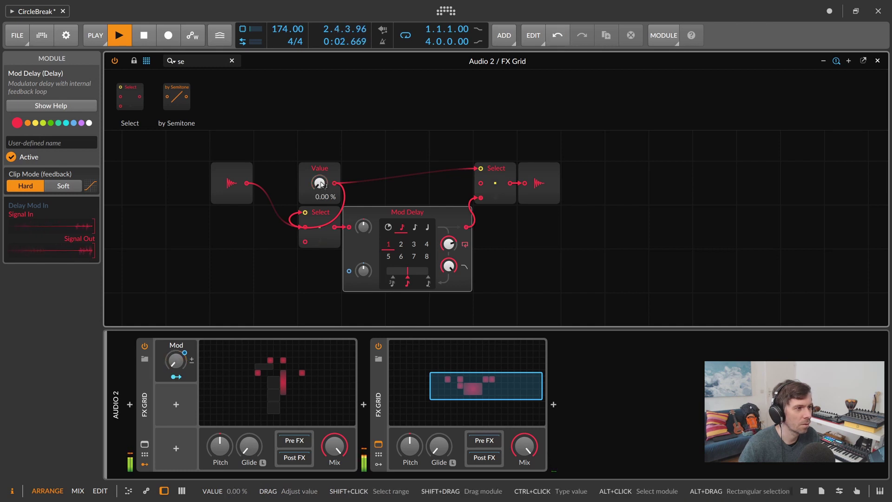
drag(319, 183, 324, 172)
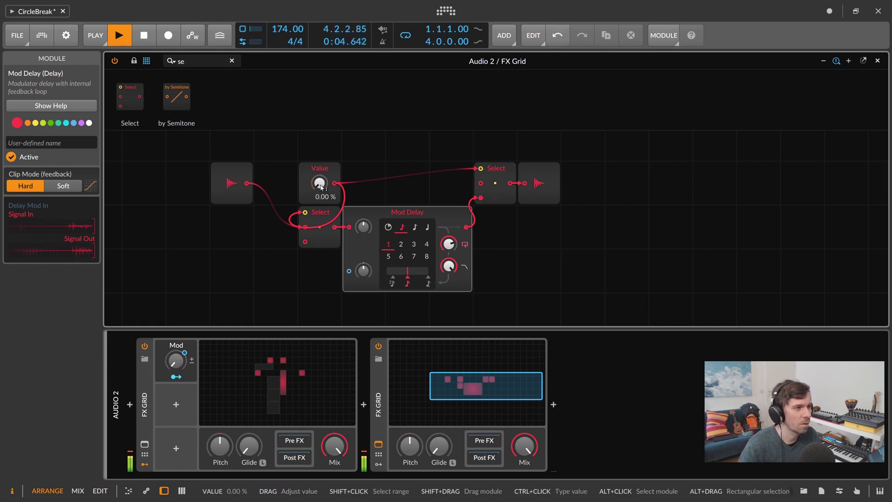
double_click(319, 182)
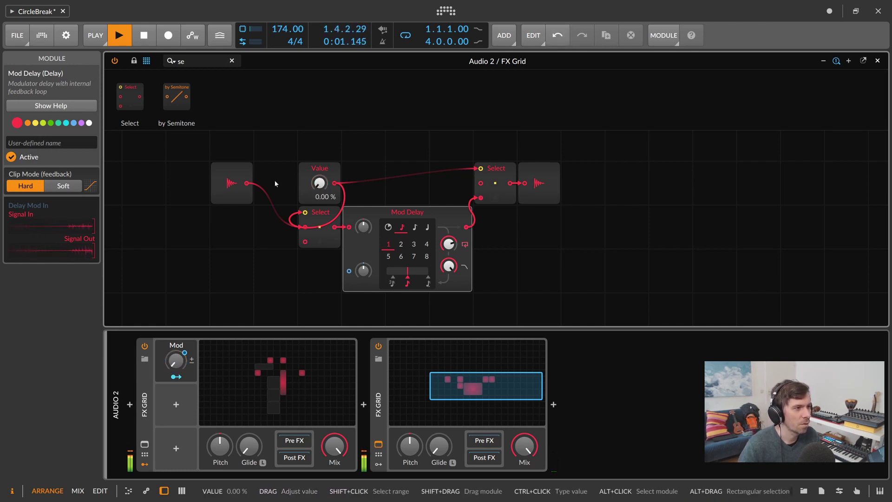
- Connect Audio In to the first signal input of the output Select and move Value up out of the cable's way
drag(437, 151, 480, 184)
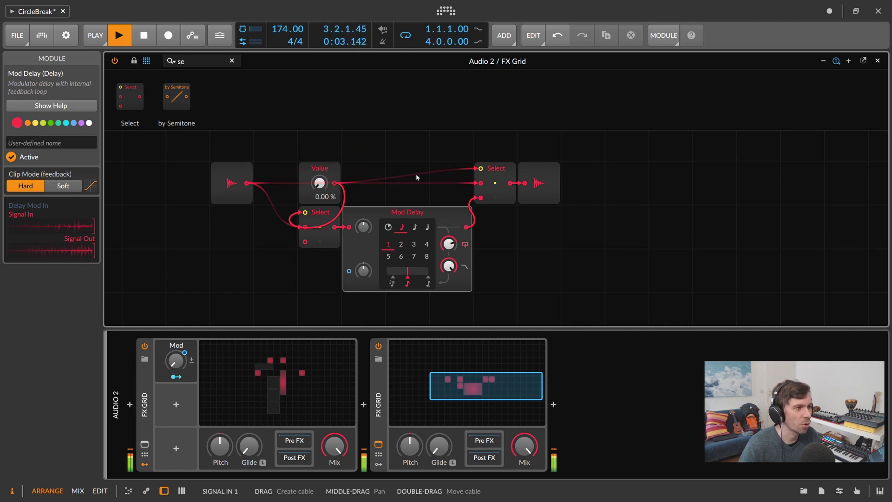
drag(334, 200, 334, 156)
scroll(372, 181, up, 2)
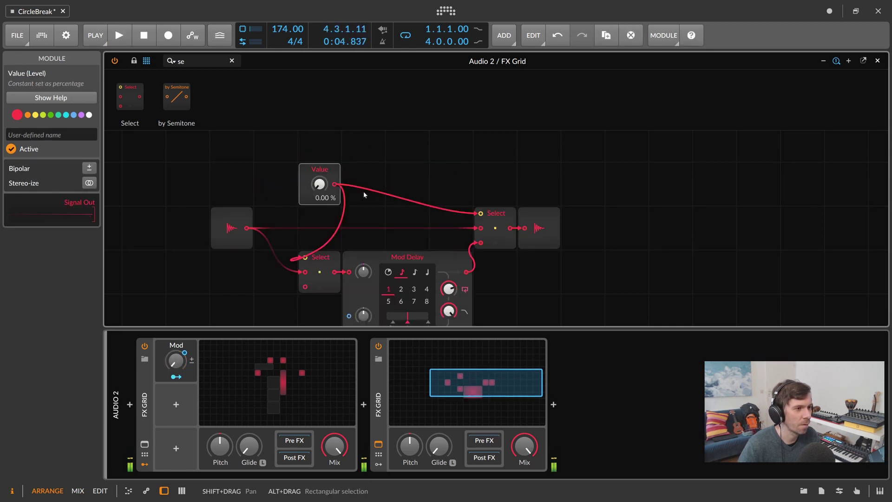
- Audition switching between dry and delayed signal by sweeping Value between 0% and 100% during playback, return it to 0%, and stop
drag(318, 192, 319, 167)
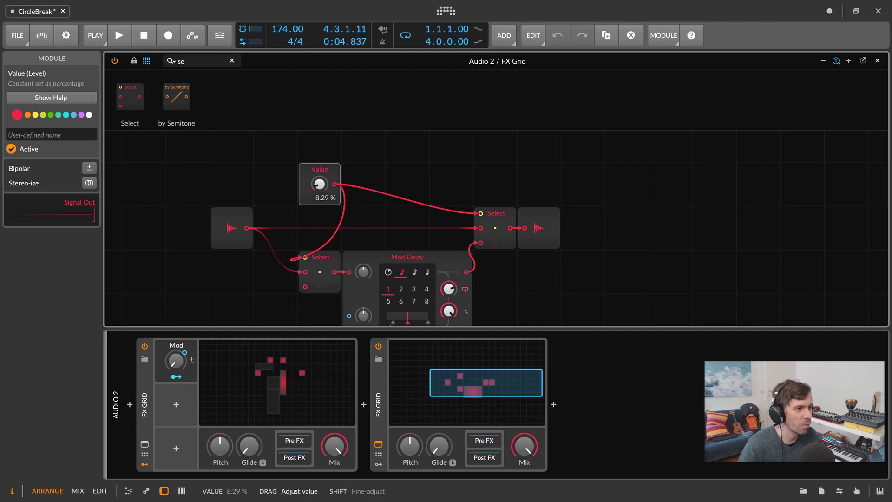
click(386, 266)
key(space)
drag(320, 184, 319, 213)
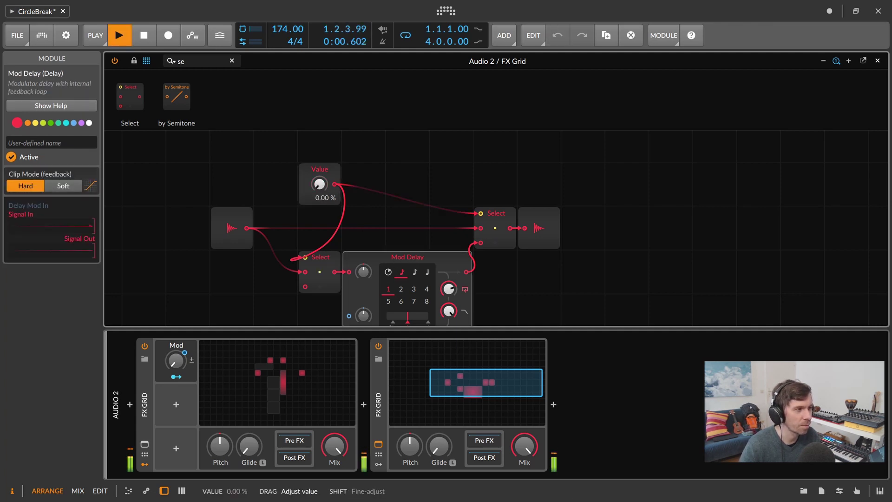
key(ctrl+z)
key(ctrl+z)
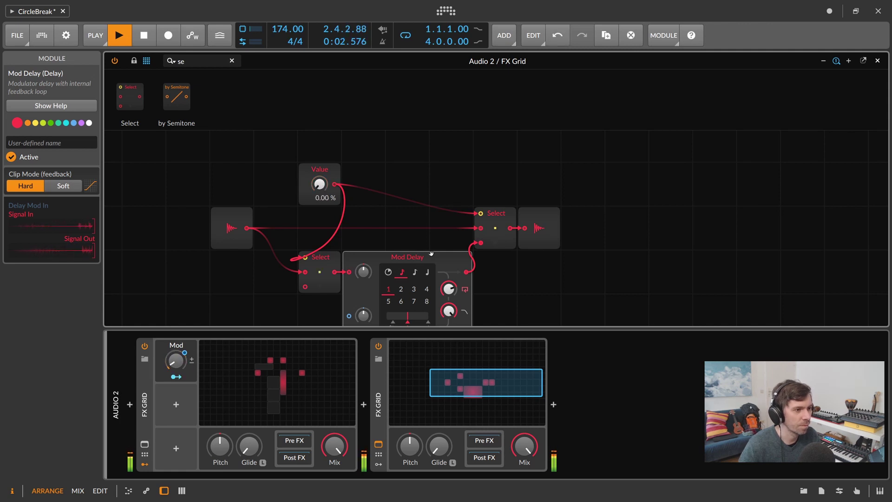
key(ctrl+z)
key(ctrl+z)
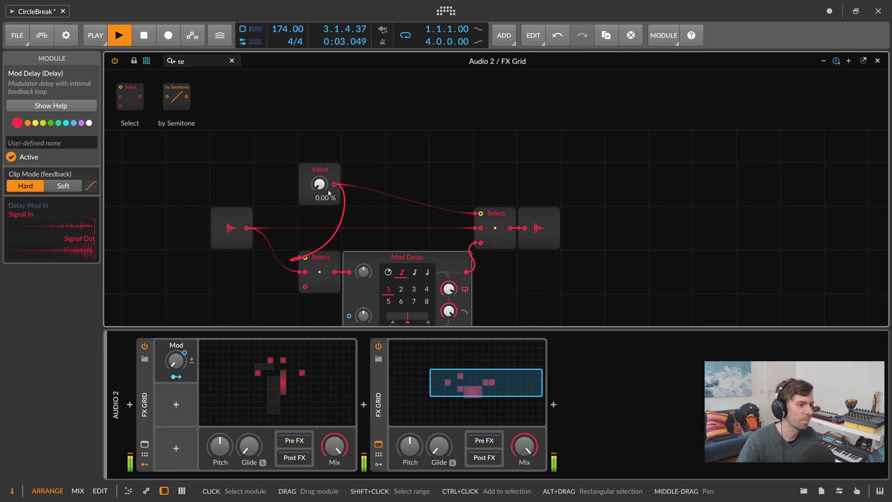
drag(319, 186, 320, 227)
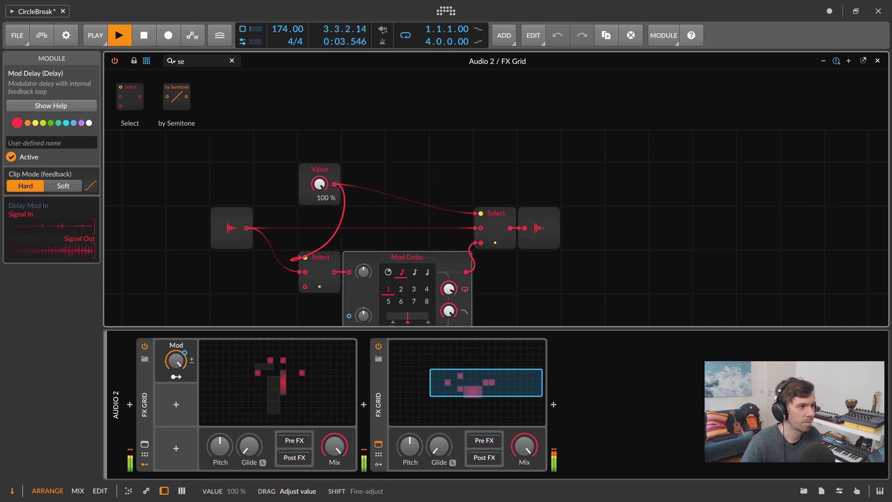
key(space)
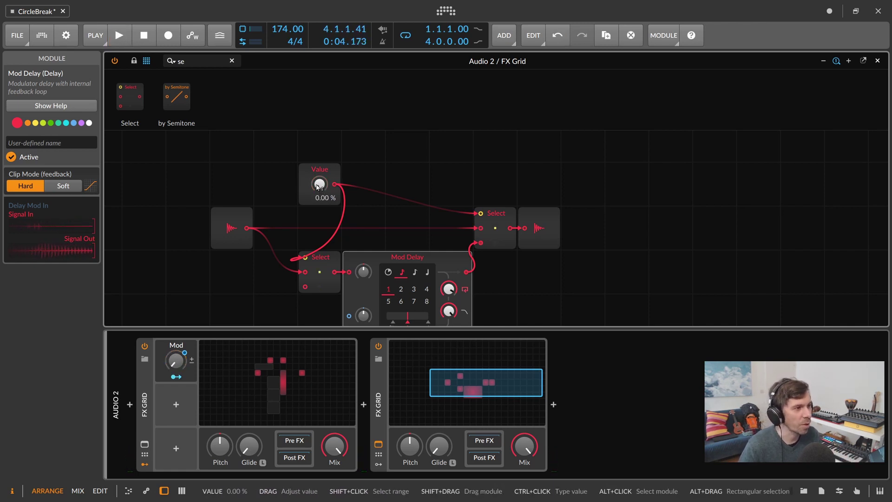
- Move Value farther up and add a Gates module above it with all eight steps active, shifted one column left
click(321, 199)
scroll(345, 187, up, 2)
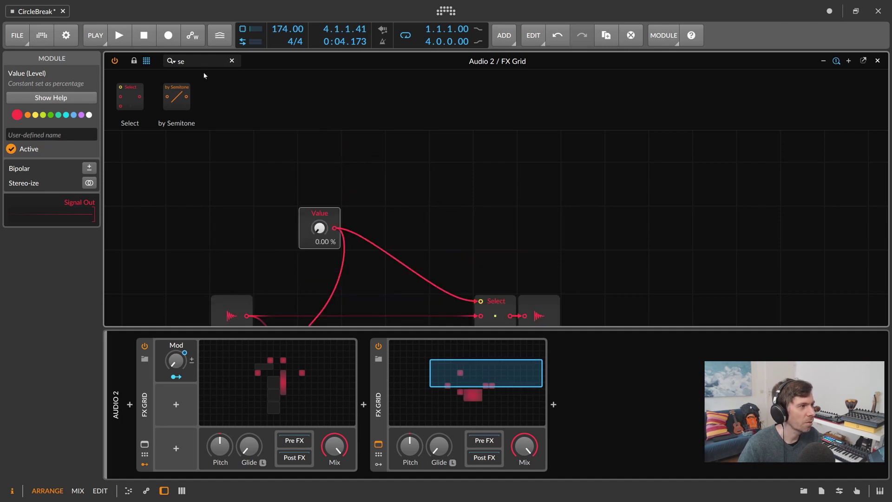
drag(199, 63, 160, 64)
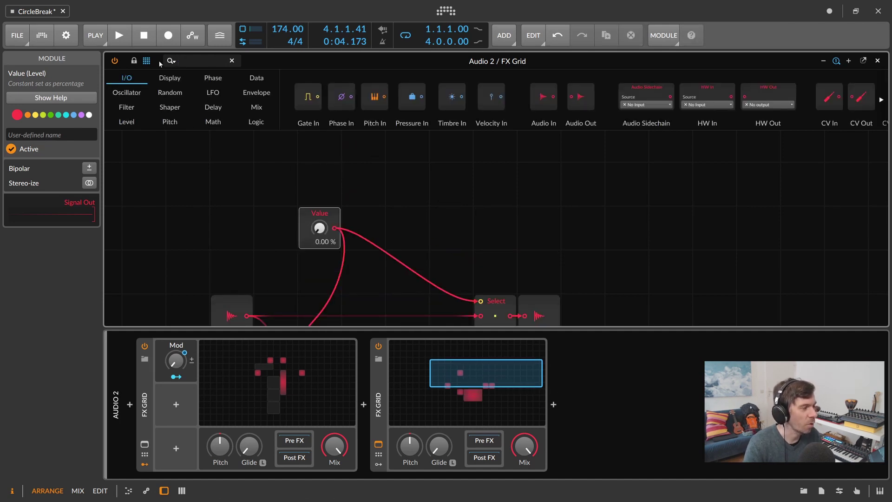
text(gat)
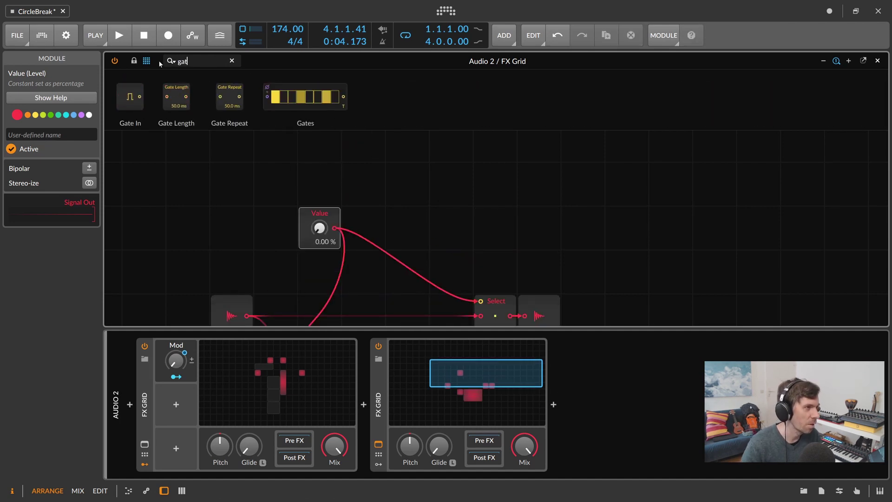
drag(265, 87, 305, 203)
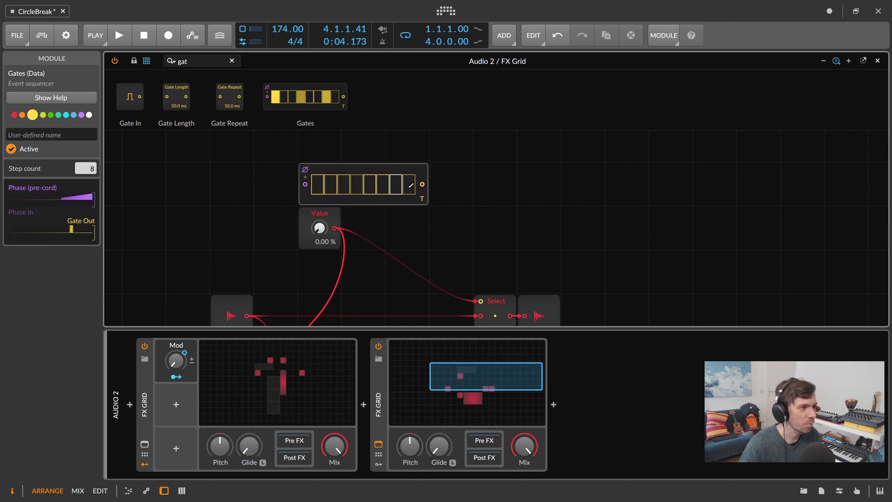
drag(360, 165, 316, 165)
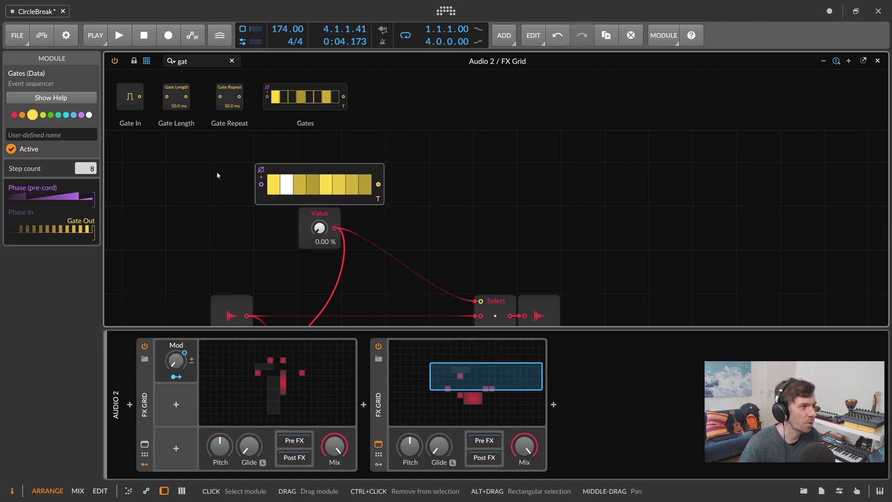
- Insert a Sample / Hold module after Value and connect the Gates output to its trigger input
click(167, 61)
text(sam)
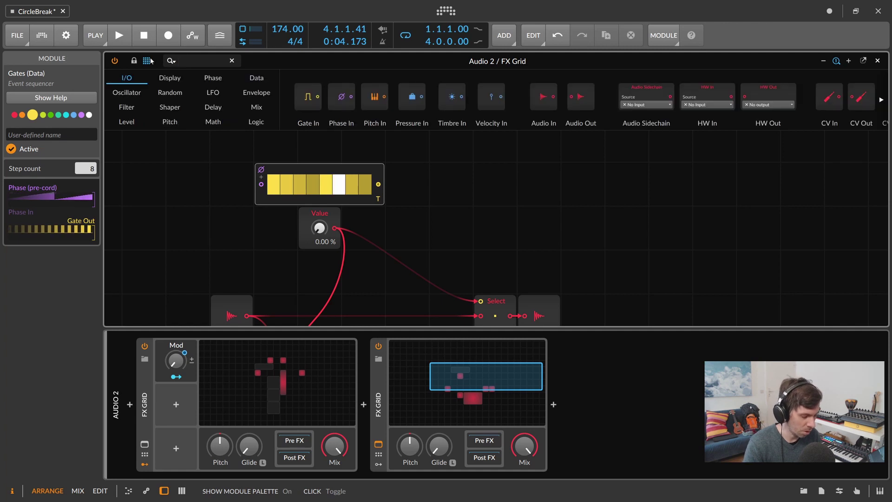
drag(140, 96, 349, 242)
click(364, 232)
- Rename the Value module as mod, and select the Gates module
click(331, 214)
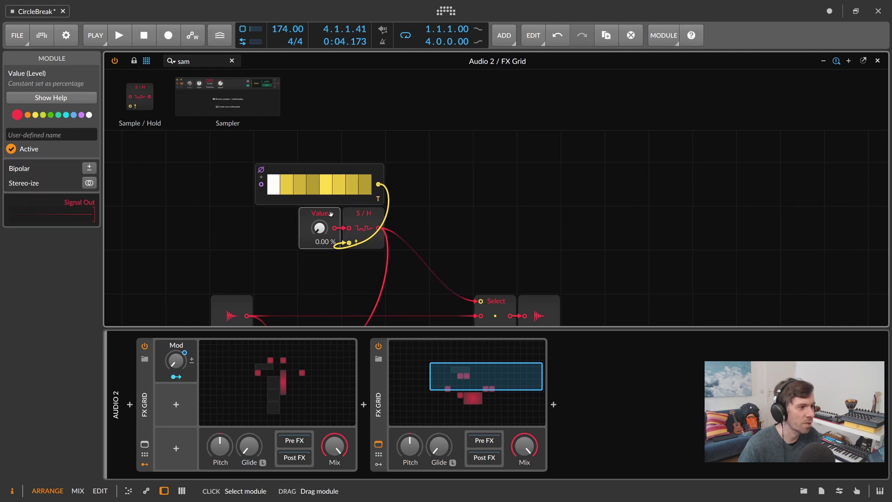
click(54, 135)
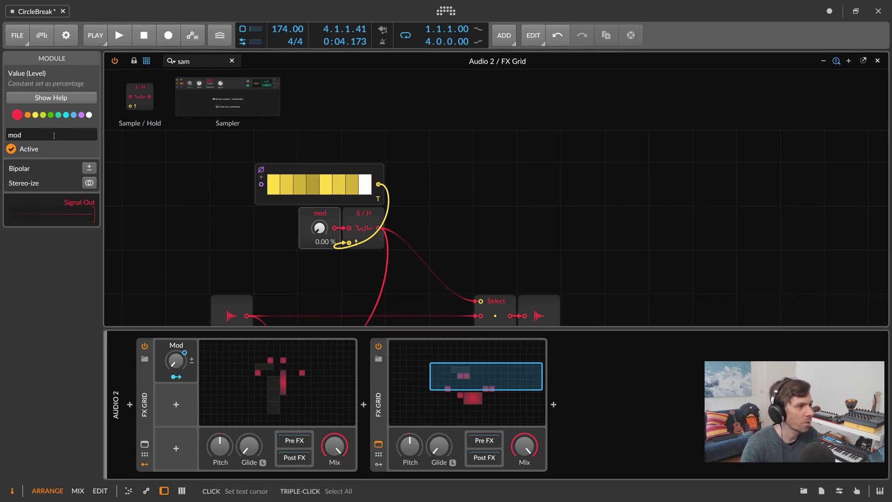
click(400, 144)
click(303, 168)
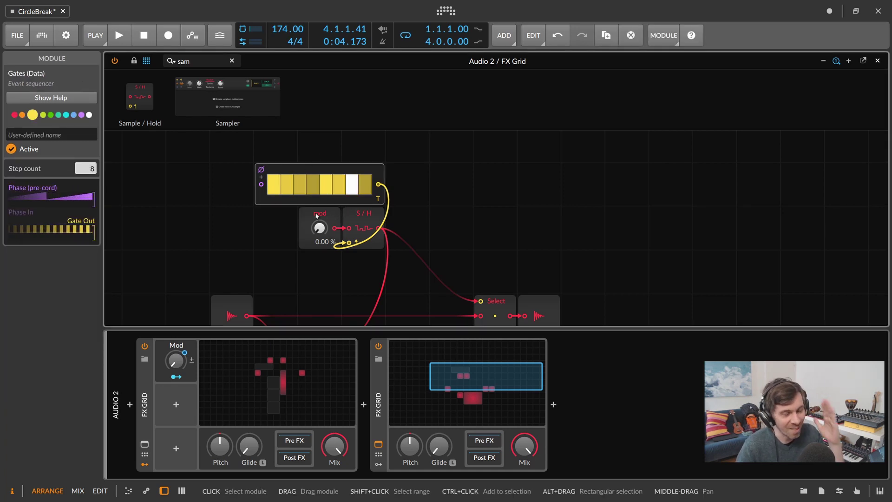
- Play the loop, audition the quantized repeats by swinging the mod knob between 0% and 100%, and stop with it at 0%
key(space)
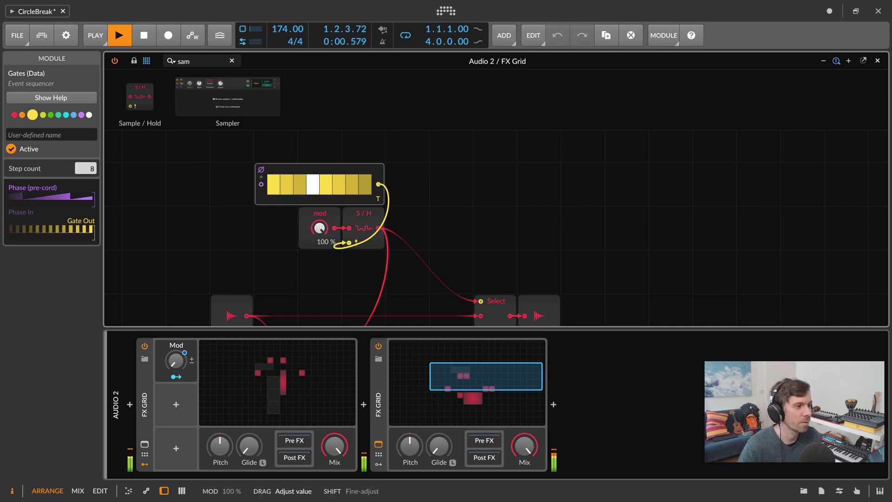
mouse_move(319, 227)
mouse_down()
mouse_move(319, 181)
mouse_move(319, 223)
mouse_up()
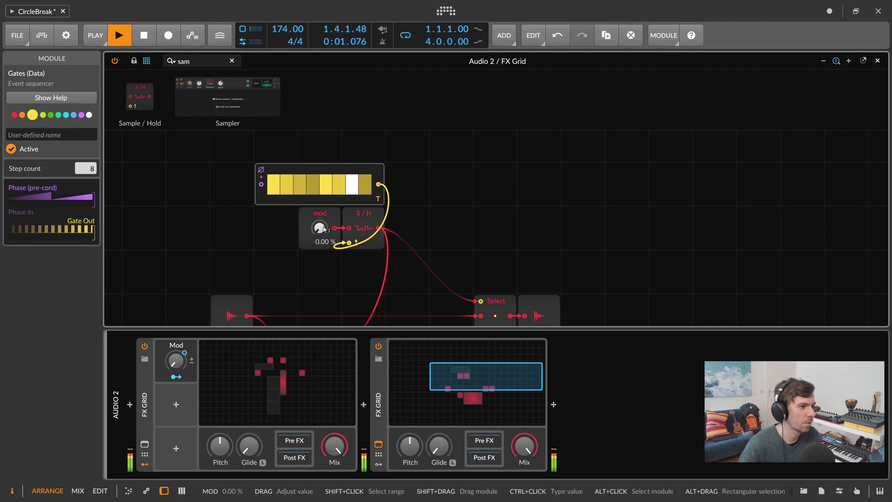
scroll(325, 225, down, 2)
drag(319, 185, 319, 267)
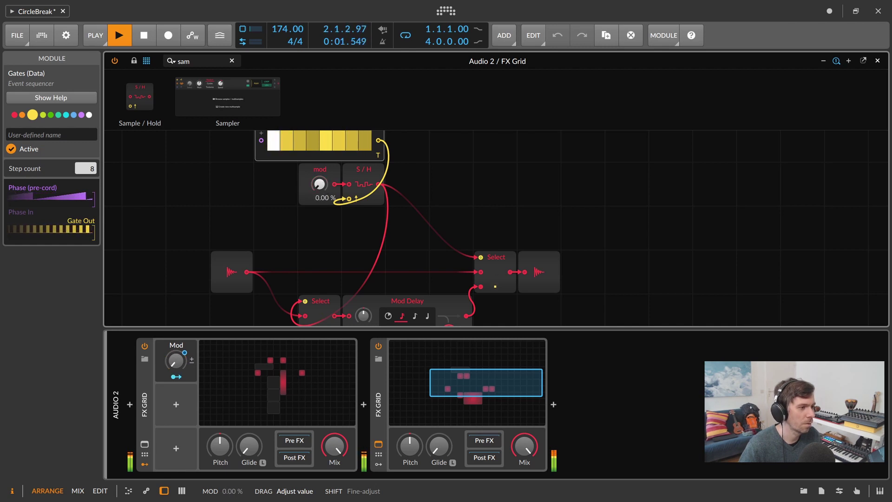
key(space)
- Add a Button modulator to the second FX Grid and name it repeat
click(379, 465)
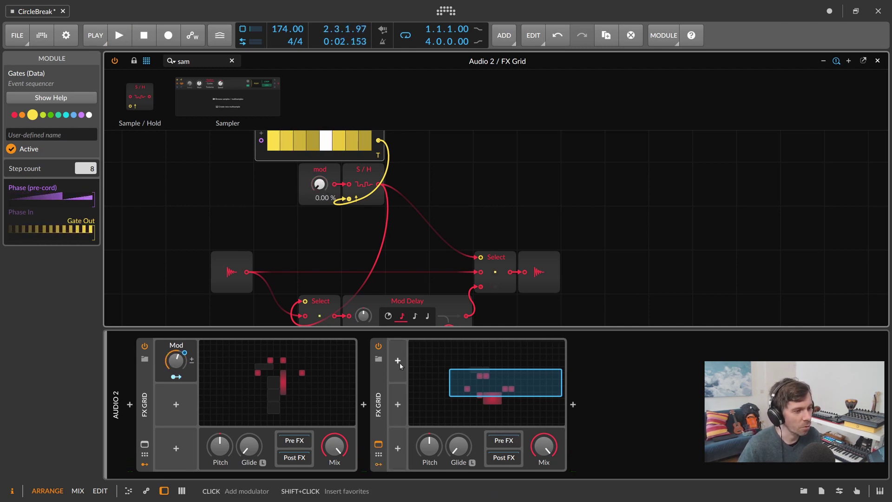
click(398, 361)
text(button)
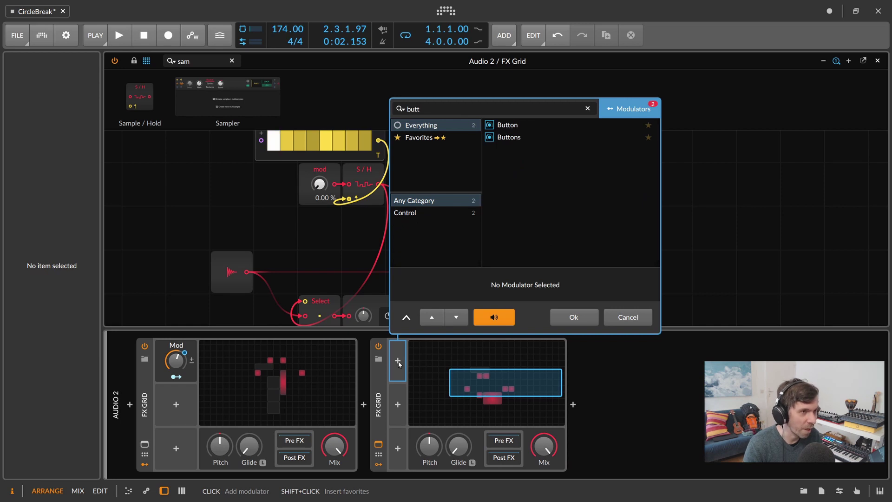
key(Down)
key(Return)
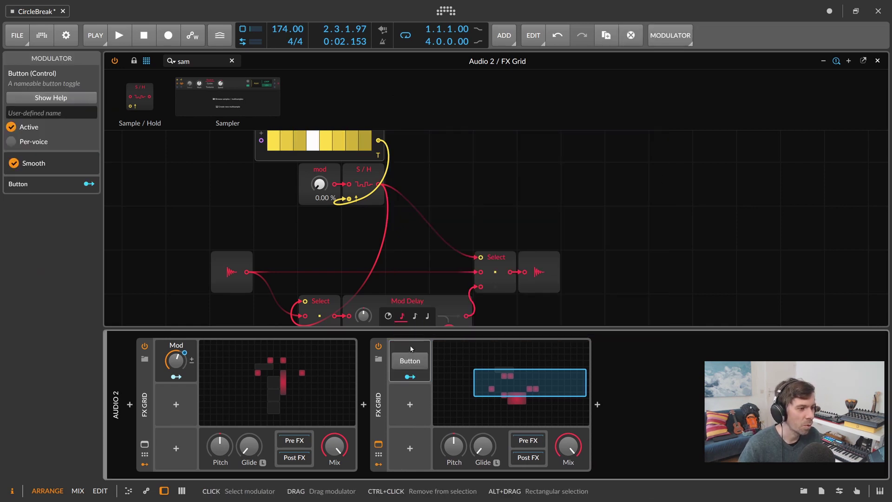
click(48, 116)
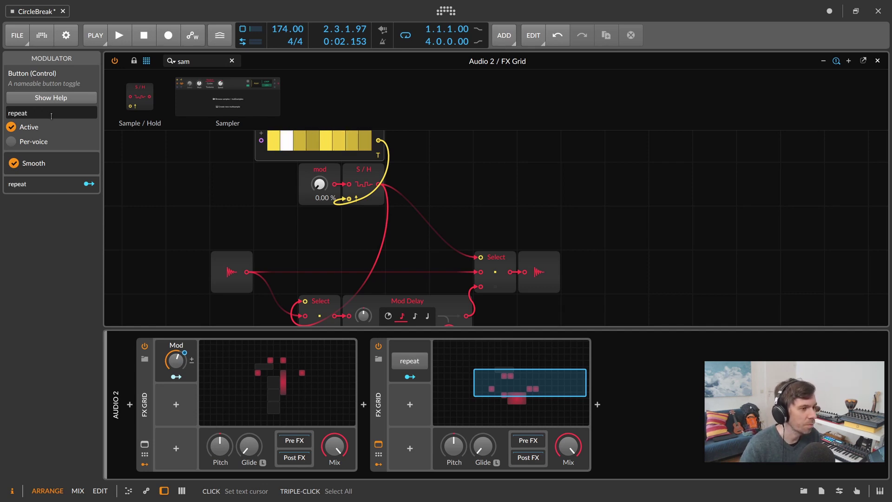
- Map the repeat button to the mod knob with an amount of 1.000 and start playback
click(410, 377)
drag(319, 184, 319, 112)
click(410, 377)
key(space)
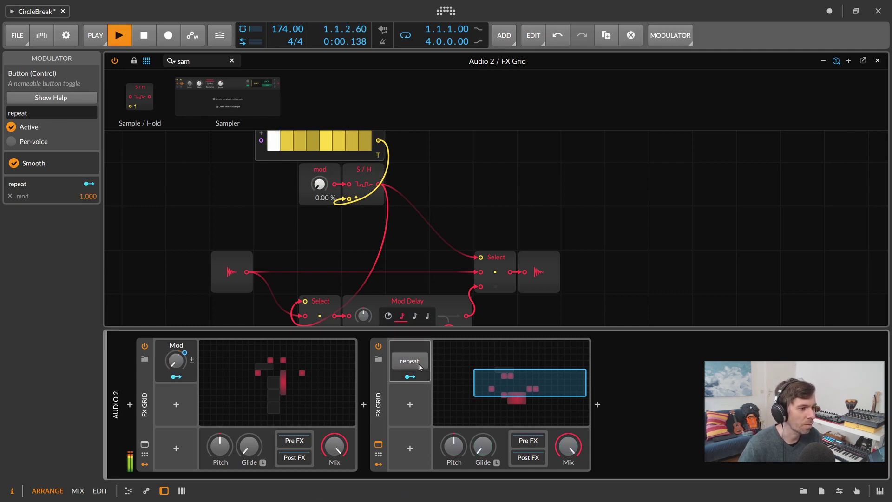
- Audition the quantized repeats by toggling the repeat button on and off during playback, ending with it off, and stop playback
click(418, 365)
click(418, 365)
click(418, 365)
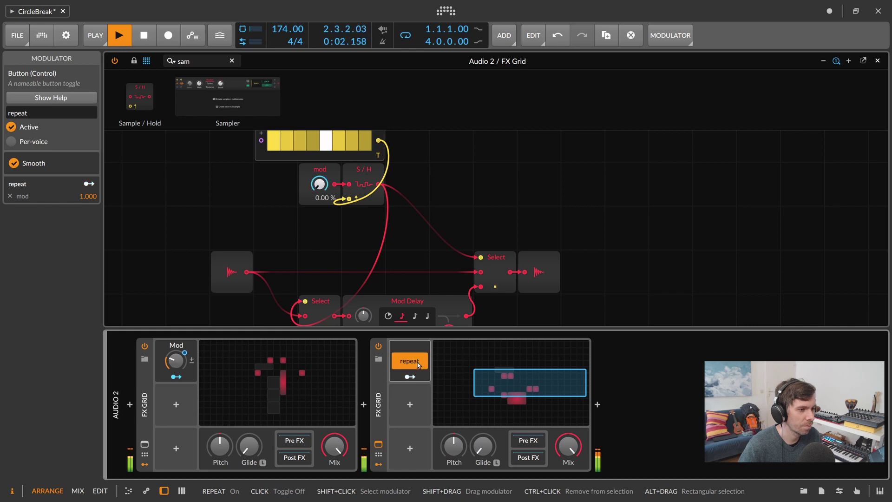
click(417, 365)
click(418, 364)
click(418, 365)
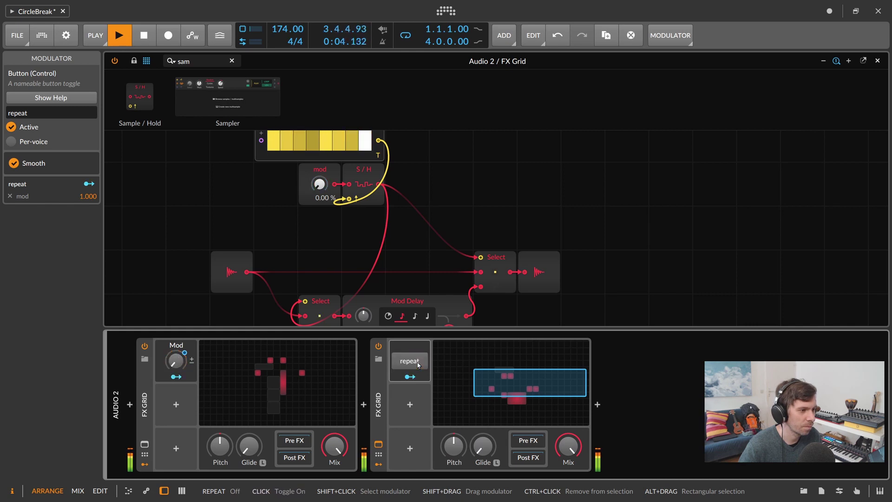
click(418, 365)
click(417, 364)
click(418, 364)
click(418, 365)
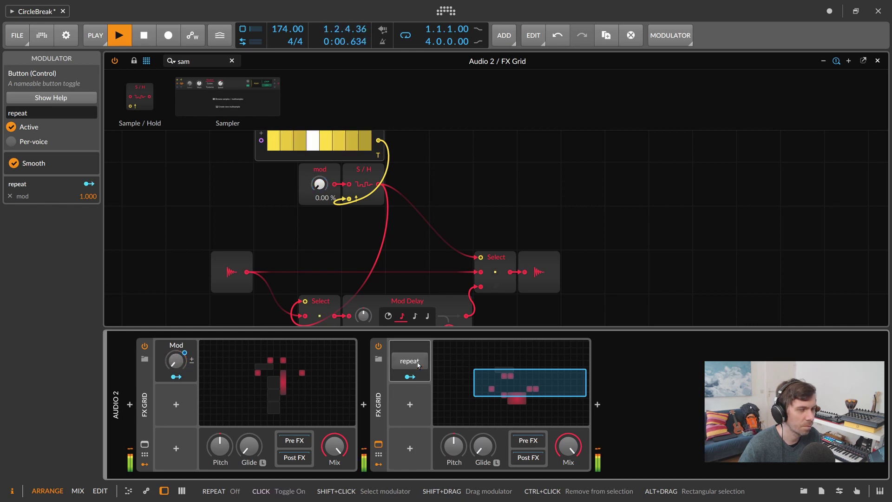
click(418, 365)
click(417, 365)
click(418, 364)
click(418, 365)
key(space)
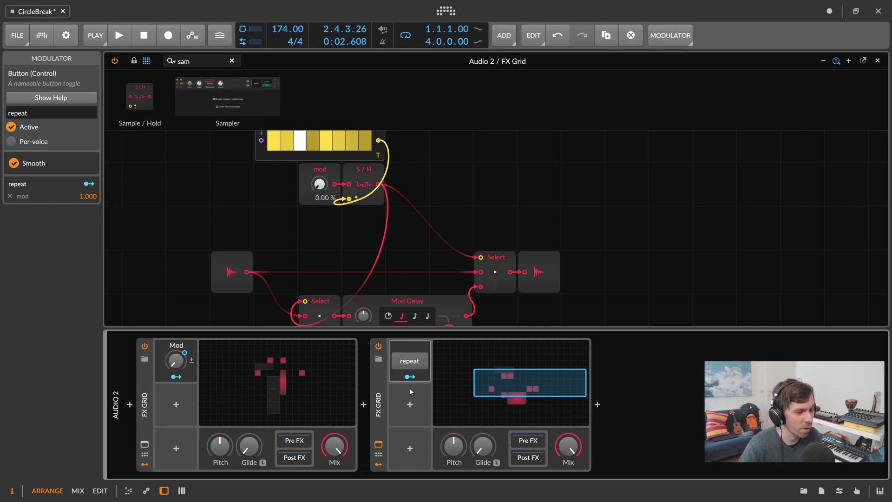
- Review the patch, close the grid editor and show the second FX Grid's repeat parameter in Audio 2's automation lane
scroll(403, 266, down, 2)
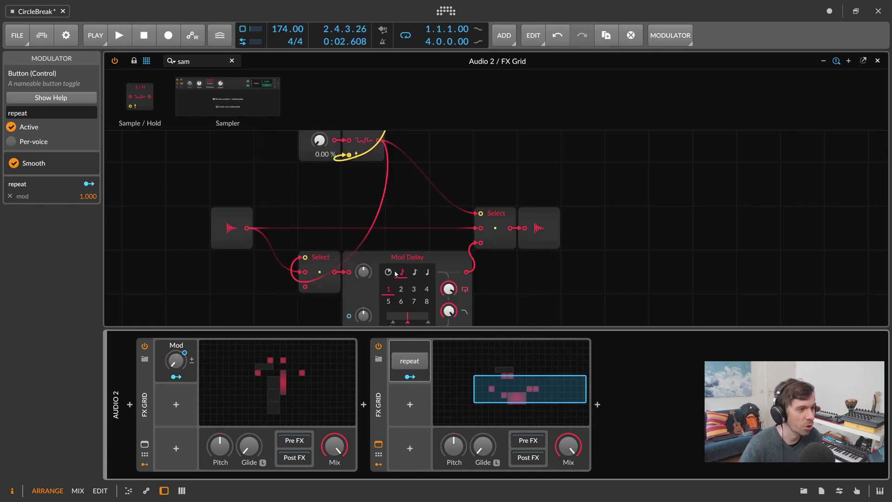
scroll(407, 291, down, 2)
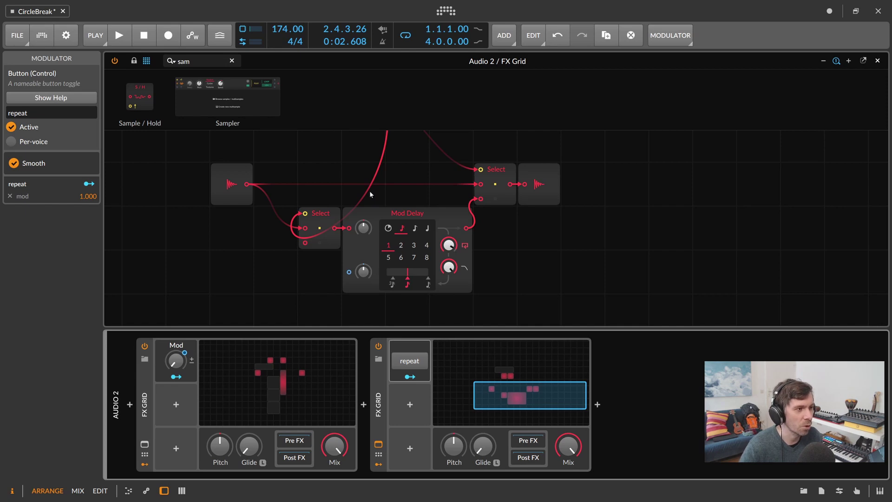
scroll(369, 191, up, 4)
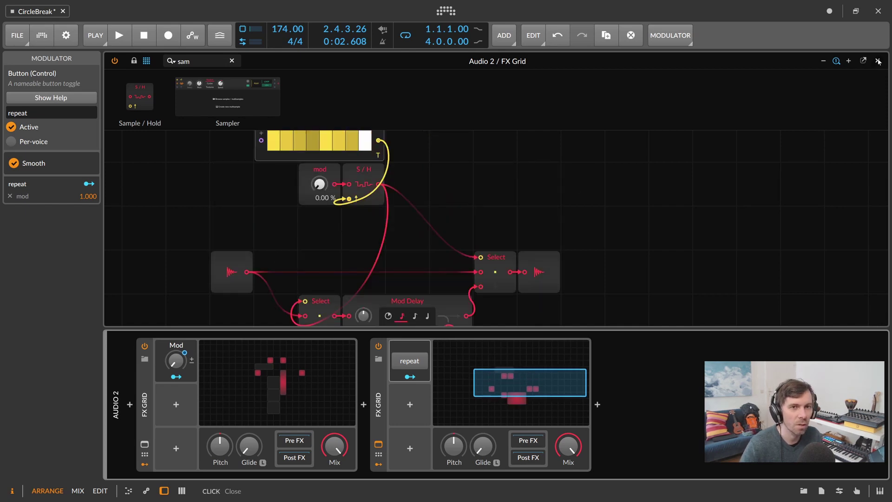
click(878, 60)
click(151, 227)
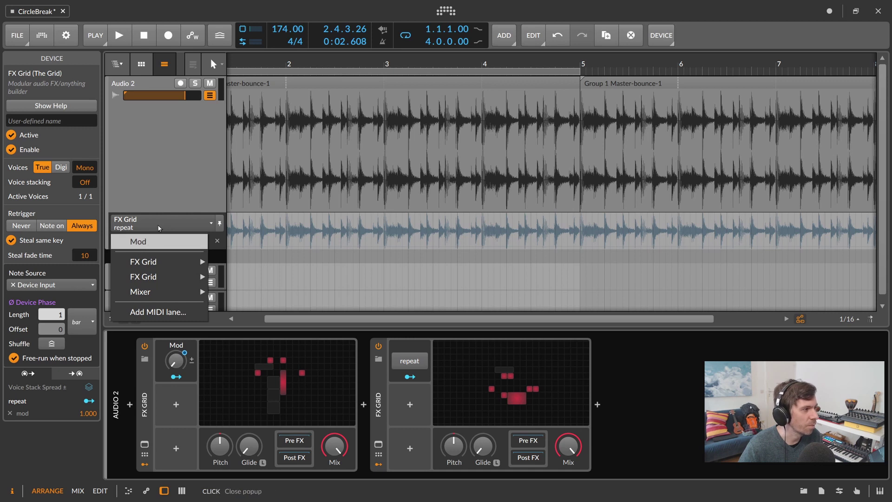
click(139, 250)
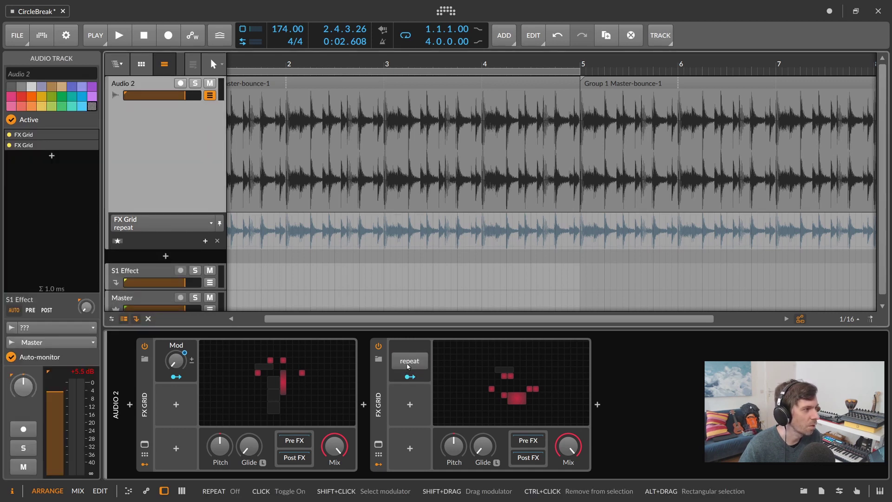
- Add two Off points to the repeat automation shortly after the start of bar 3
double_click(390, 247)
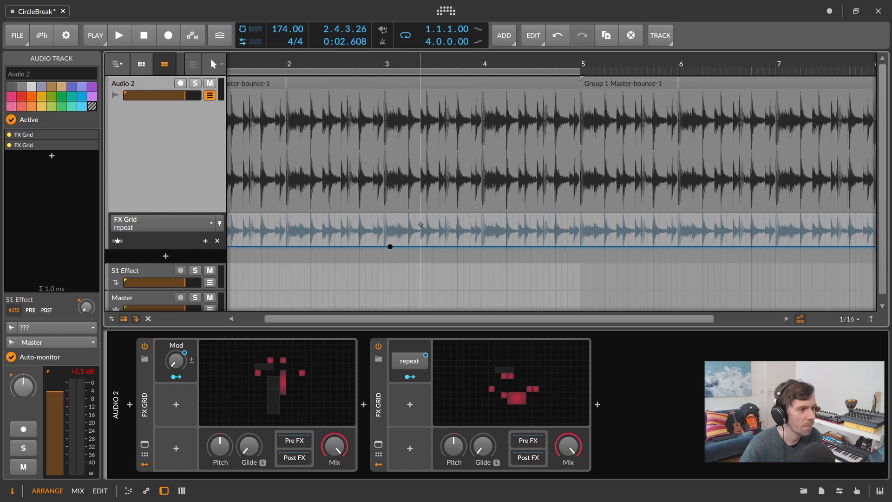
double_click(420, 228)
drag(421, 227, 409, 247)
- Show the Mod automation and move its first peak to position 2.4.2.00 at 100%
click(162, 225)
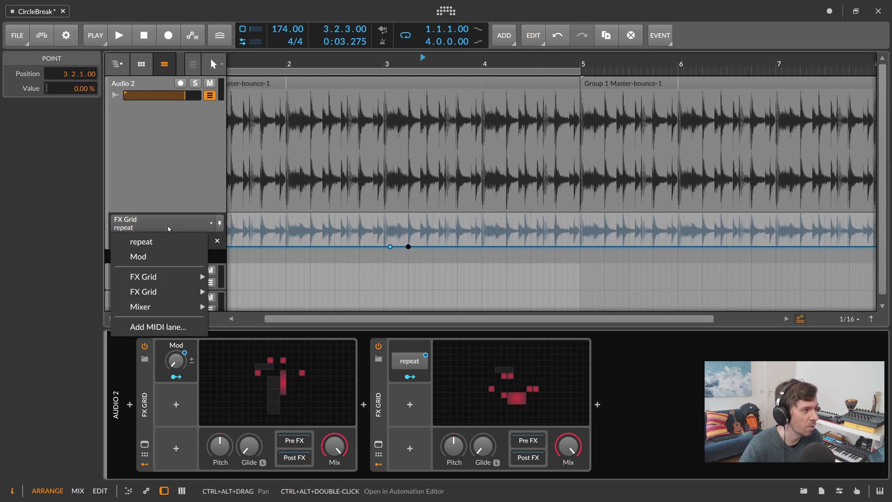
click(163, 257)
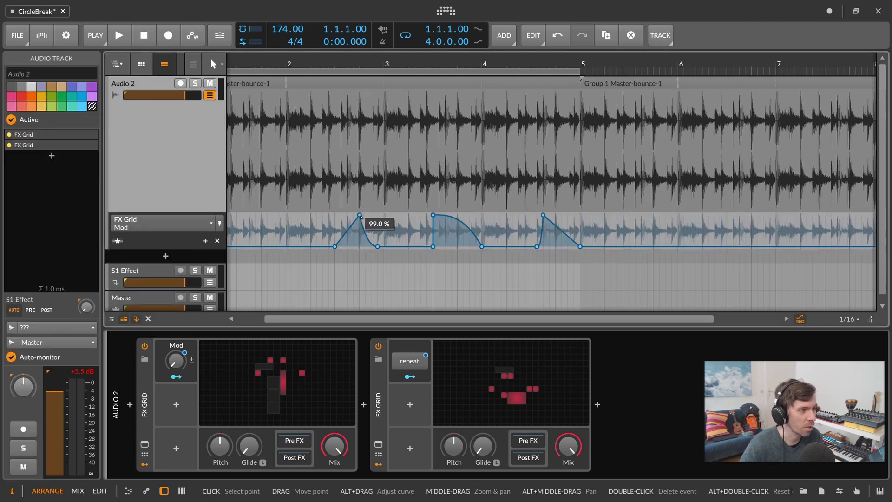
mouse_move(359, 216)
mouse_down()
mouse_move(366, 246)
mouse_move(365, 215)
mouse_up()
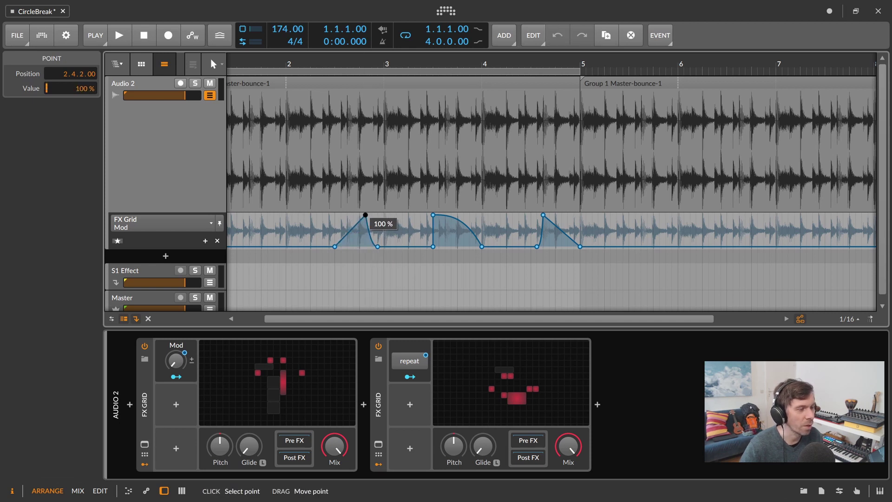
- Return the lane to the repeat automation and create an On pulse from 3.1.4.00 to 3.2.4.00
click(197, 228)
click(179, 243)
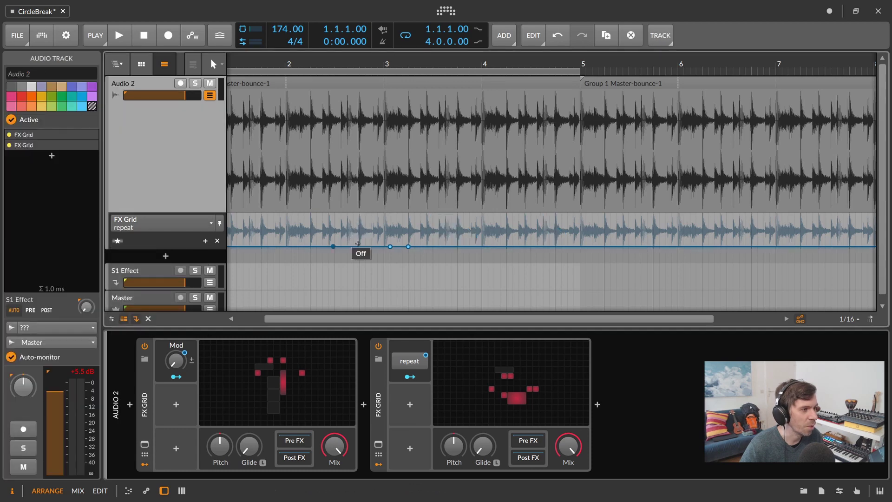
drag(409, 246, 402, 216)
double_click(427, 239)
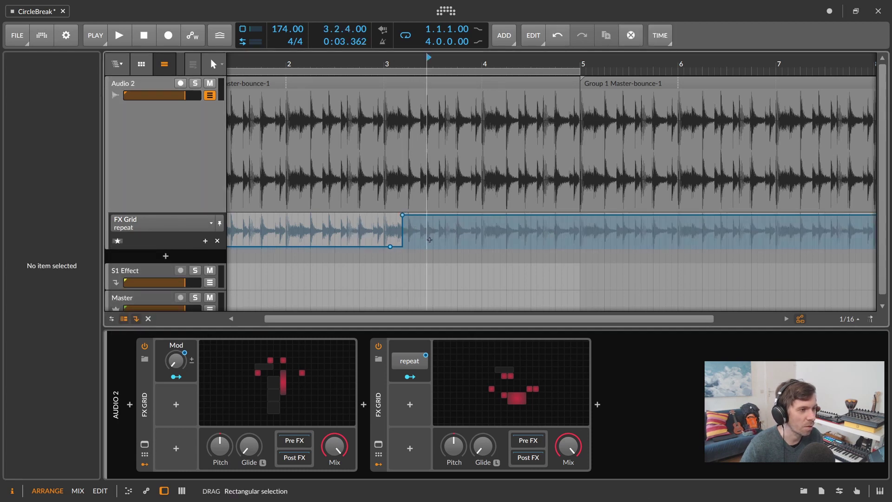
- Create three more short On pulses in the repeat automation from late bar 3 through bar 4, ending the last at 4.4.3.00
double_click(470, 220)
double_click(488, 240)
double_click(511, 220)
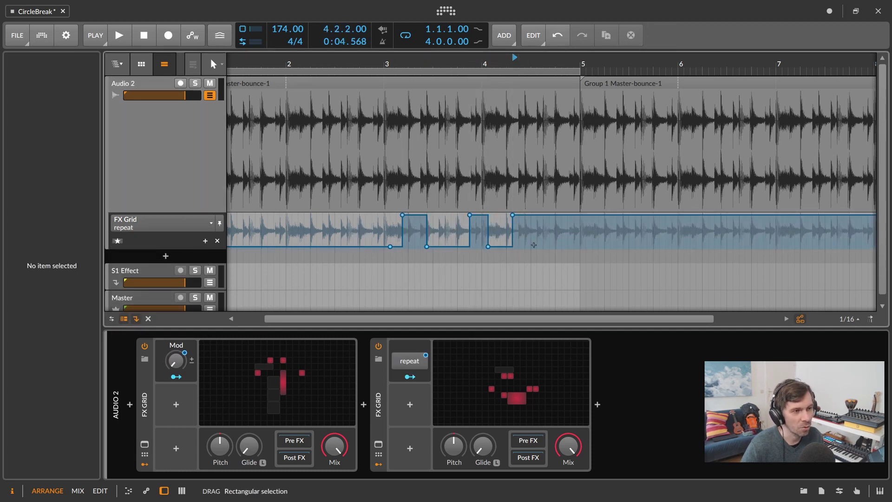
double_click(531, 240)
double_click(544, 220)
double_click(562, 242)
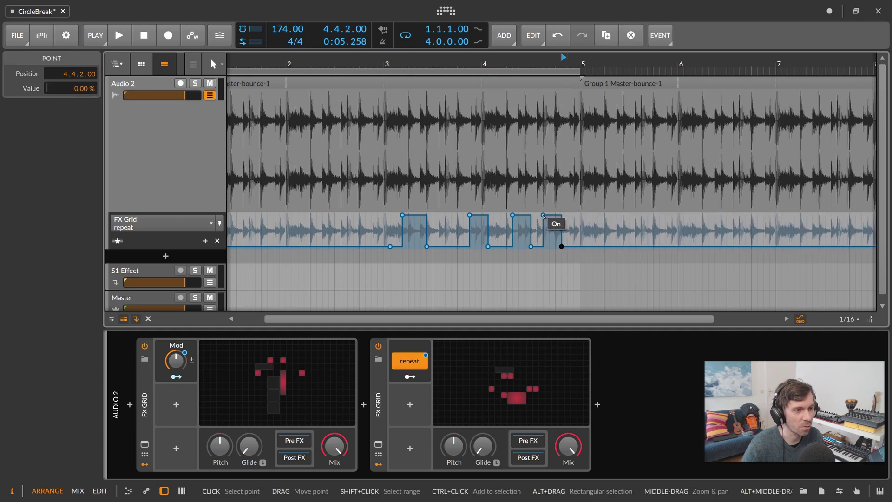
drag(543, 215, 550, 215)
drag(561, 246, 568, 247)
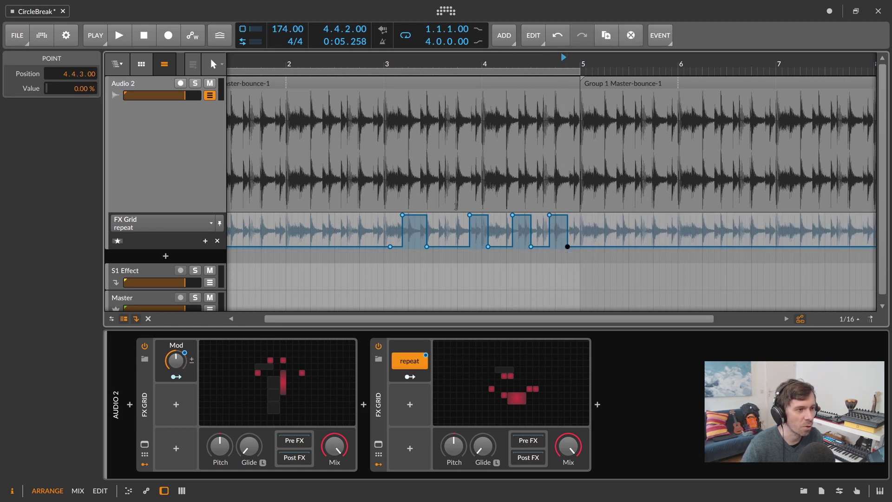
- Play the loop from just before bar 3 to audition the repeat pulses
click(373, 68)
key(space)
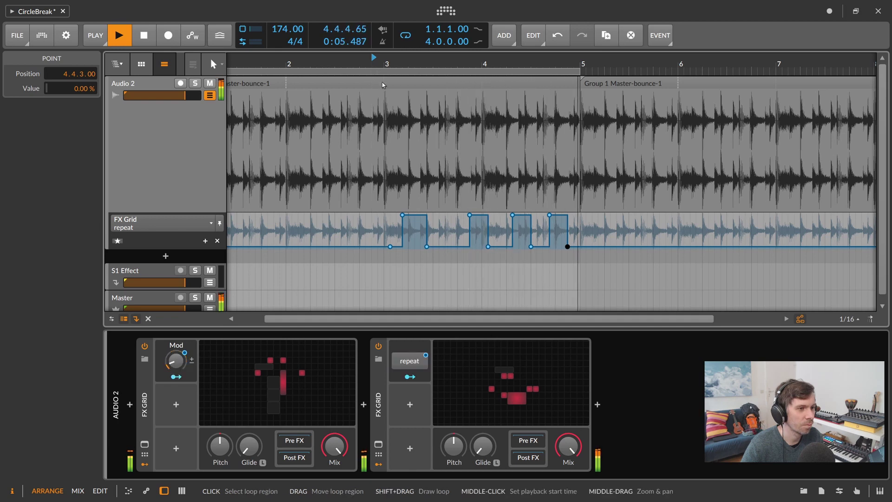
drag(345, 64, 367, 56)
- Delete the On points of the first two repeat pulses and create a pulse from 2.4.1.00 to the start of bar 3
drag(389, 214, 394, 215)
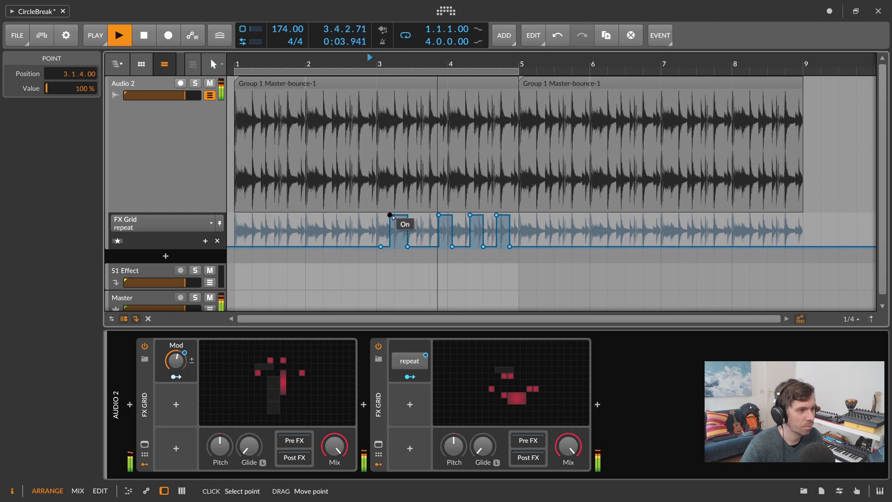
double_click(395, 216)
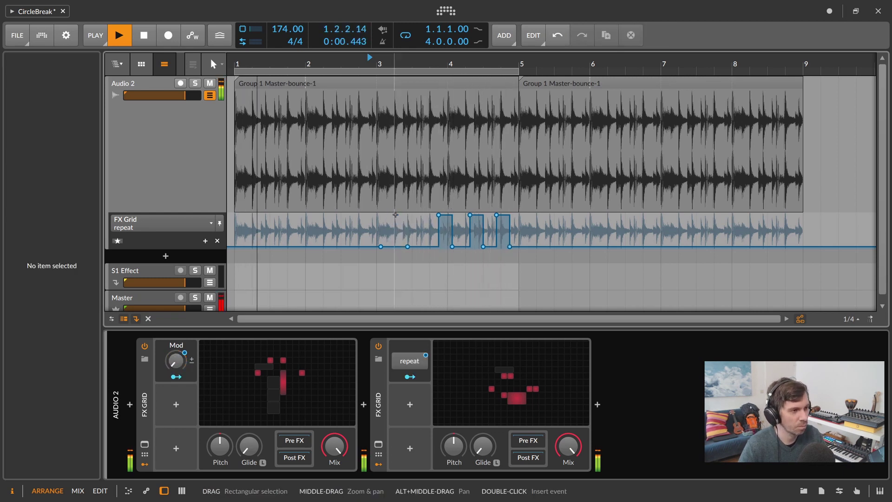
double_click(439, 215)
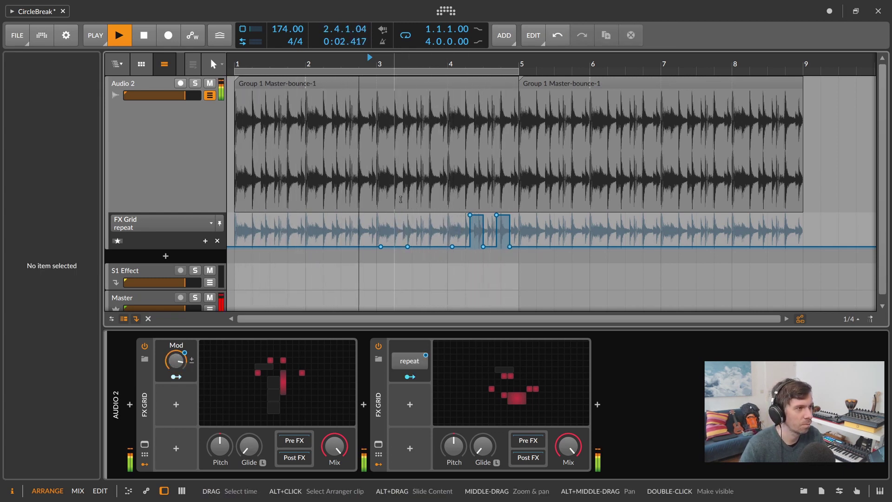
double_click(361, 238)
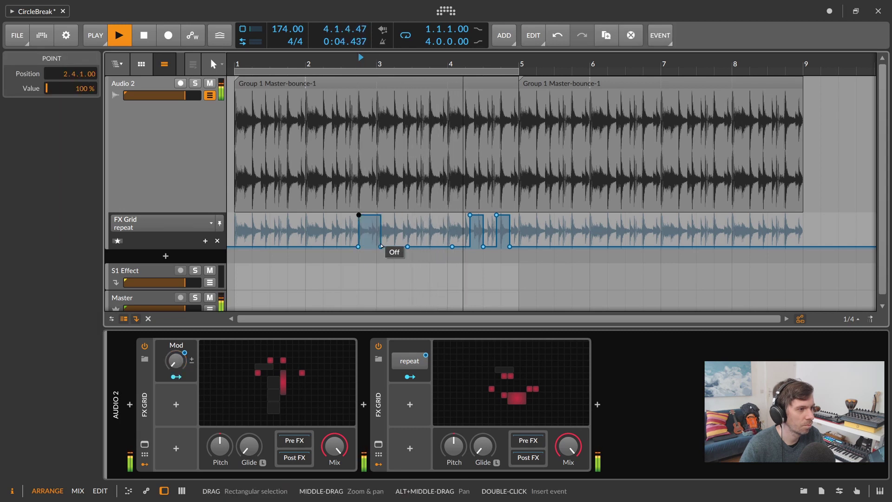
drag(381, 247, 376, 247)
- Remove the two repeat pulses in bar 4 and delete the leftover Off points after the start of bar 3
double_click(470, 215)
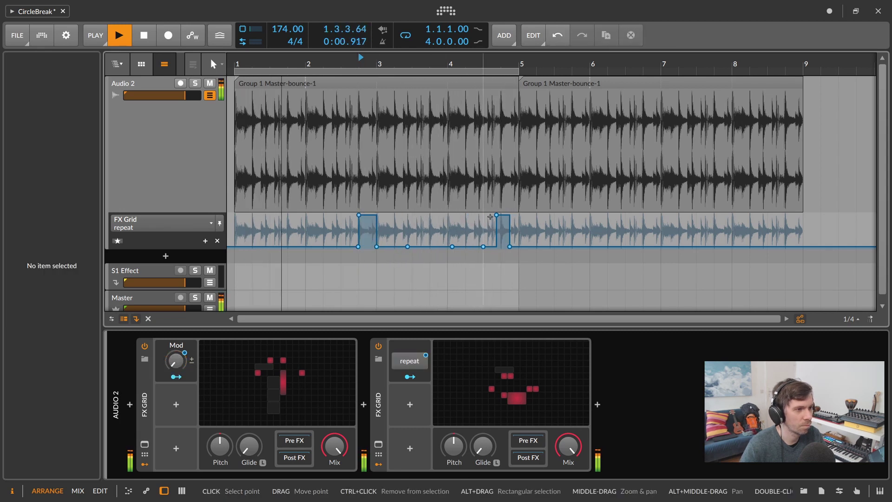
double_click(496, 215)
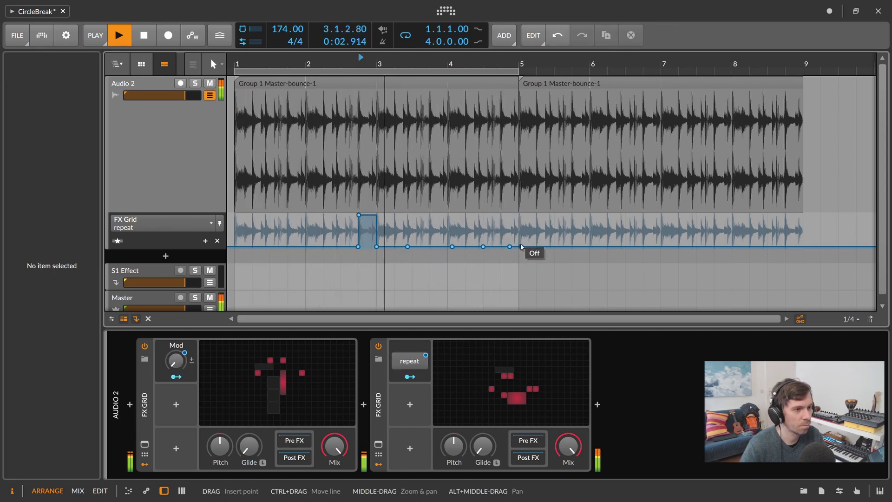
click(521, 247)
drag(524, 254, 391, 239)
key(Delete)
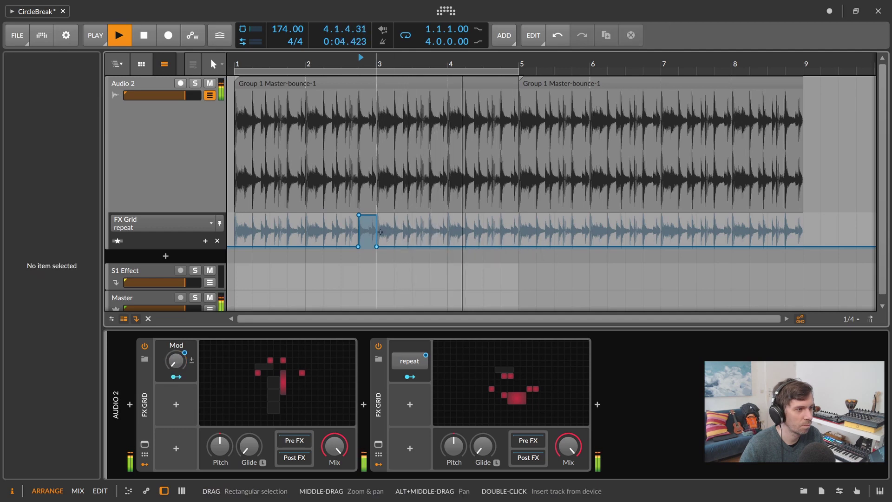
- Delay the remaining repeat pulse by moving its On point to 2.4.3.00
click(359, 215)
drag(359, 215, 377, 216)
drag(381, 63, 410, 69)
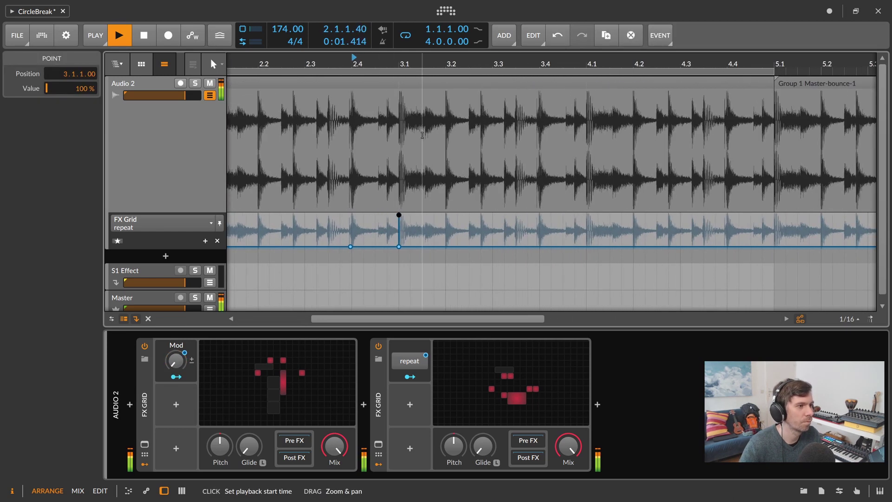
drag(400, 215, 388, 215)
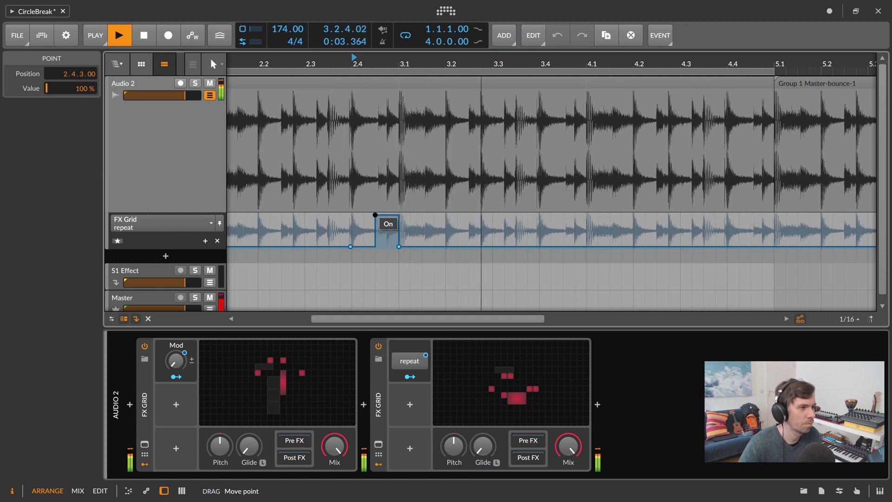
- Open the second FX Grid, lower the Mod Delay's feedback slightly, and close the grid editor
click(456, 378)
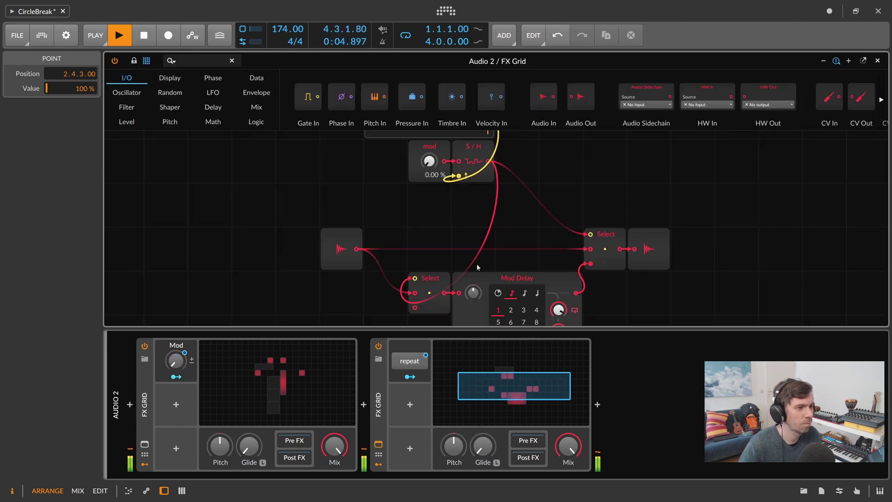
click(568, 313)
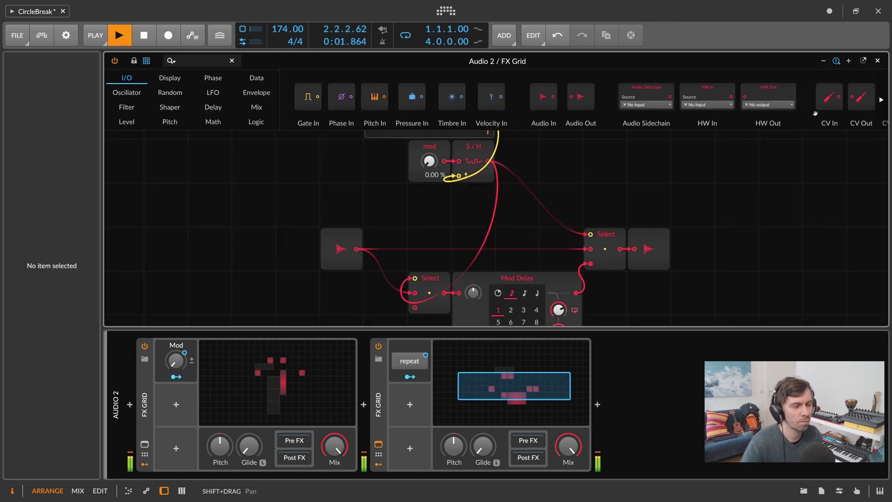
click(878, 61)
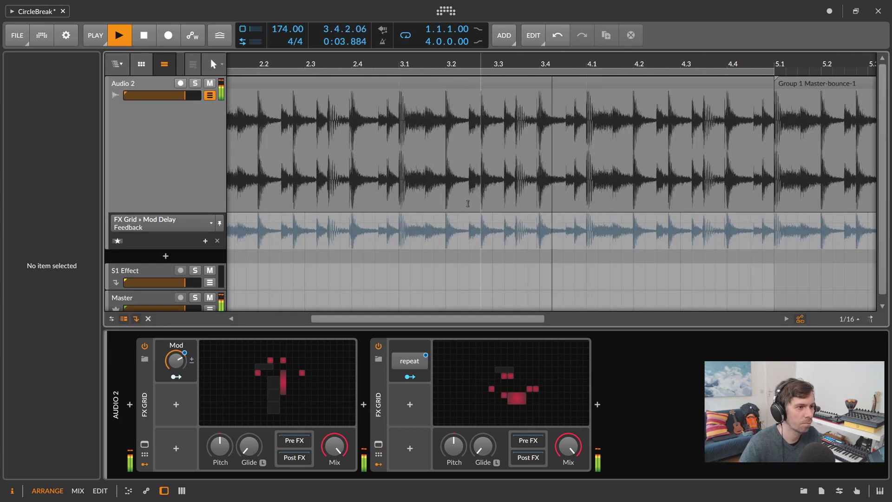
- Return the lane to the repeat automation and reshape the pulse to run from beat 2.4 to 2.4.3.17
click(168, 223)
click(173, 243)
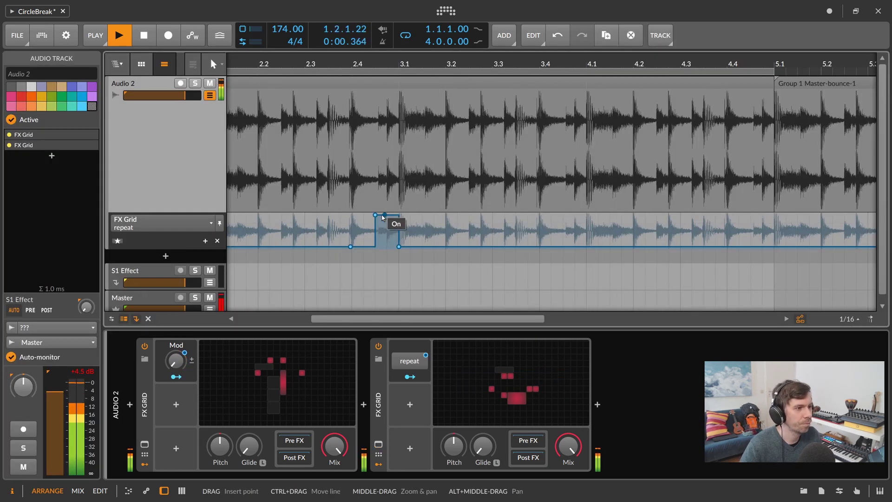
drag(389, 64, 389, 37)
drag(318, 64, 355, 61)
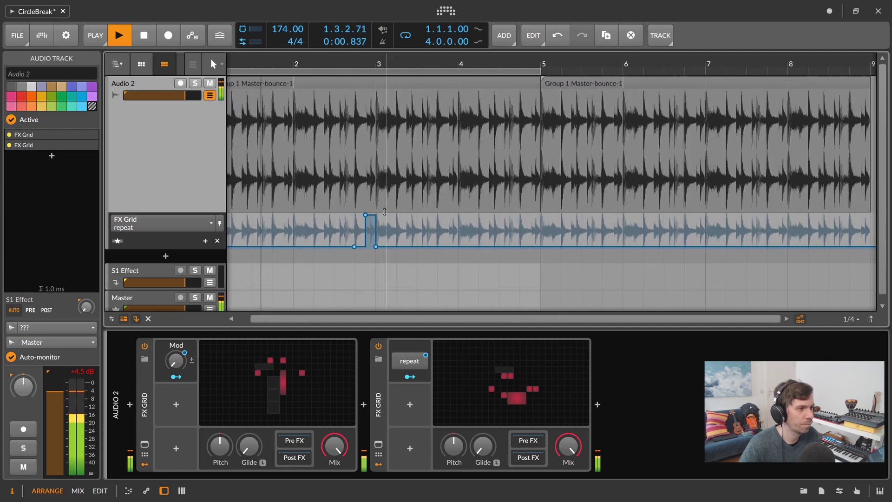
drag(365, 215, 366, 248)
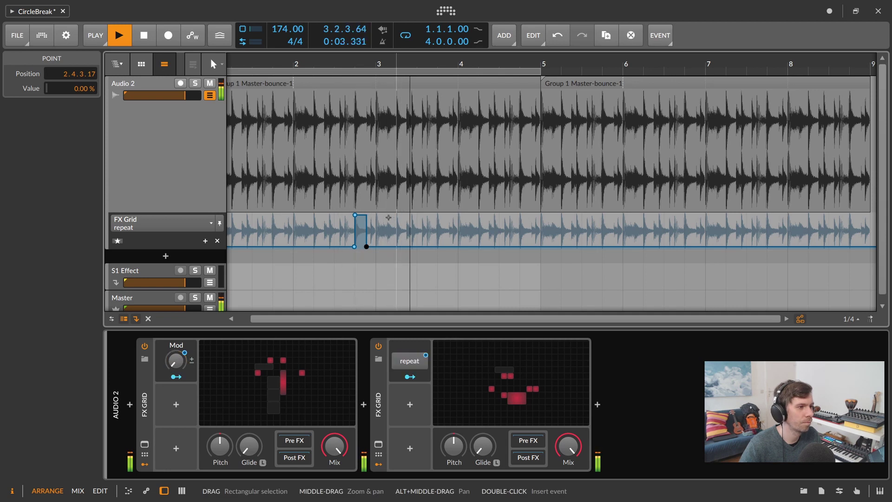
- Create a second repeat pulse at the end of bar 4, starting at 4.3.4.59 and ending at 4.4.4.00
click(521, 247)
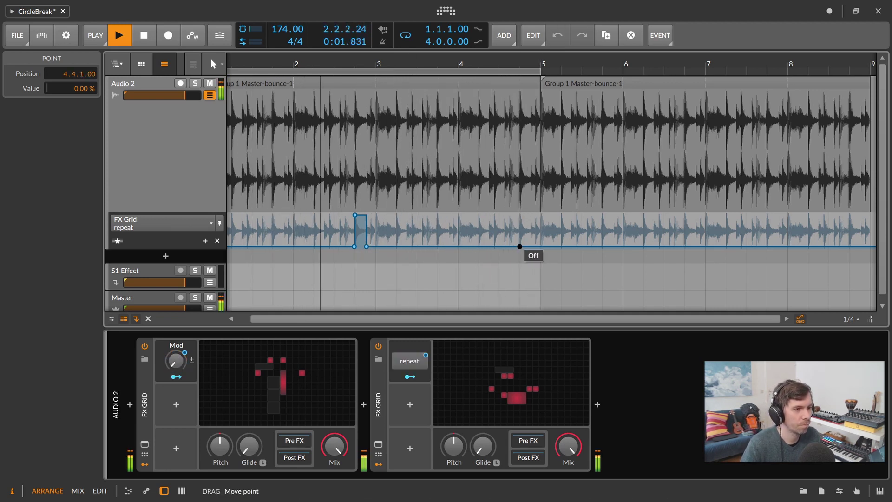
drag(520, 247, 541, 247)
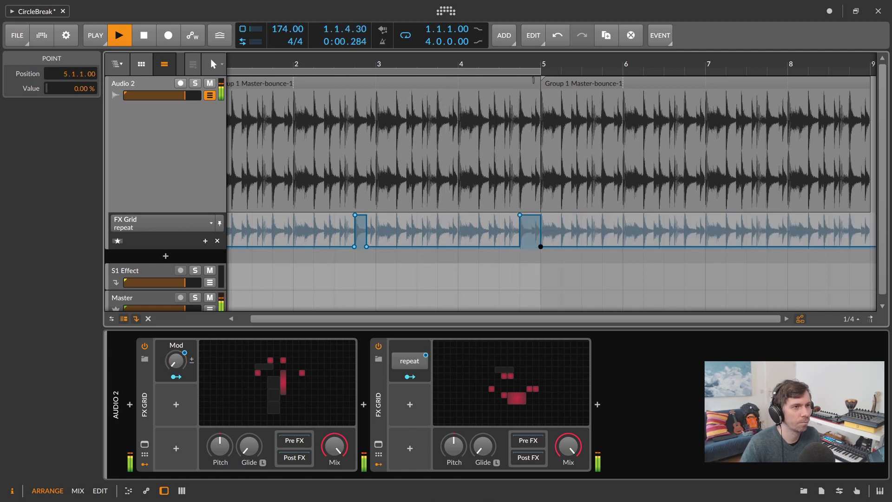
drag(528, 65, 527, 120)
drag(578, 247, 572, 247)
drag(502, 215, 495, 215)
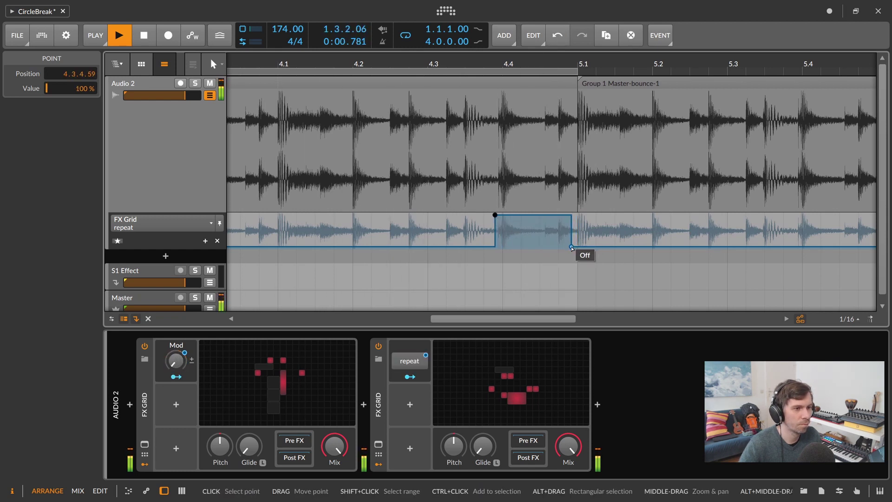
click(571, 248)
drag(447, 65, 504, 55)
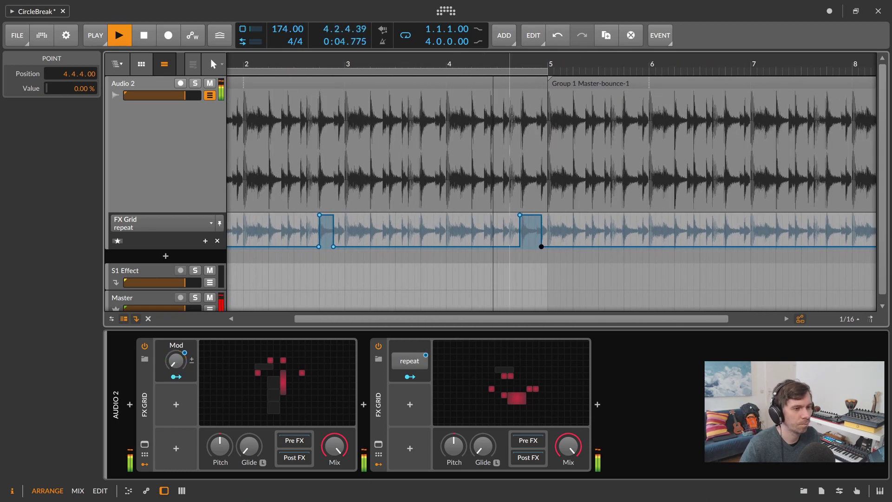